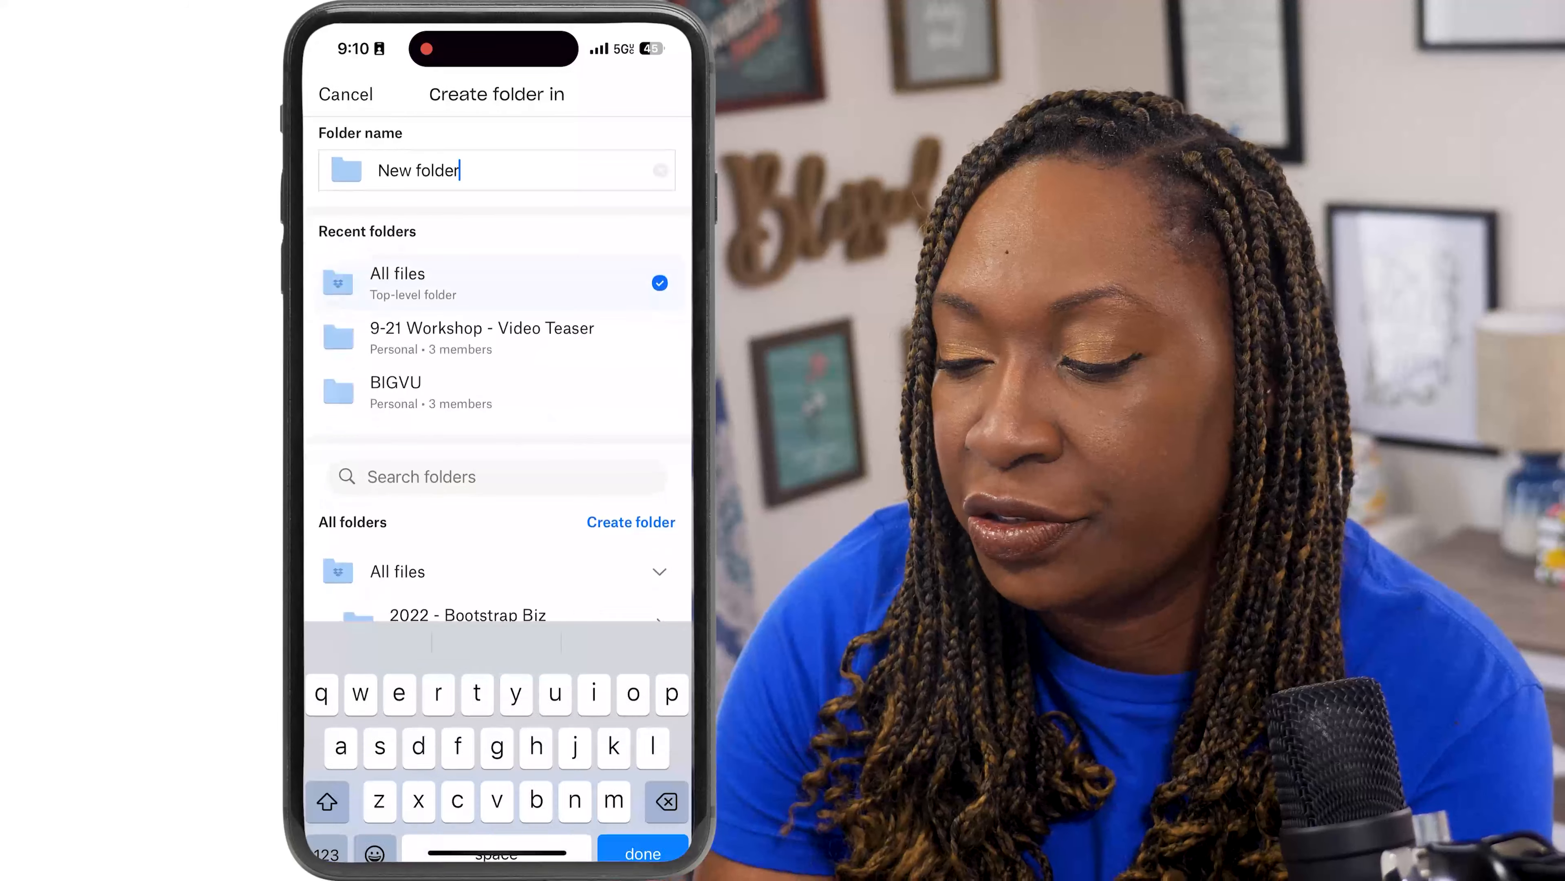
# Step: Name the new folder "GIFS - Flodesk" and create it in the top-level All files folder
pyautogui.click(660, 170)
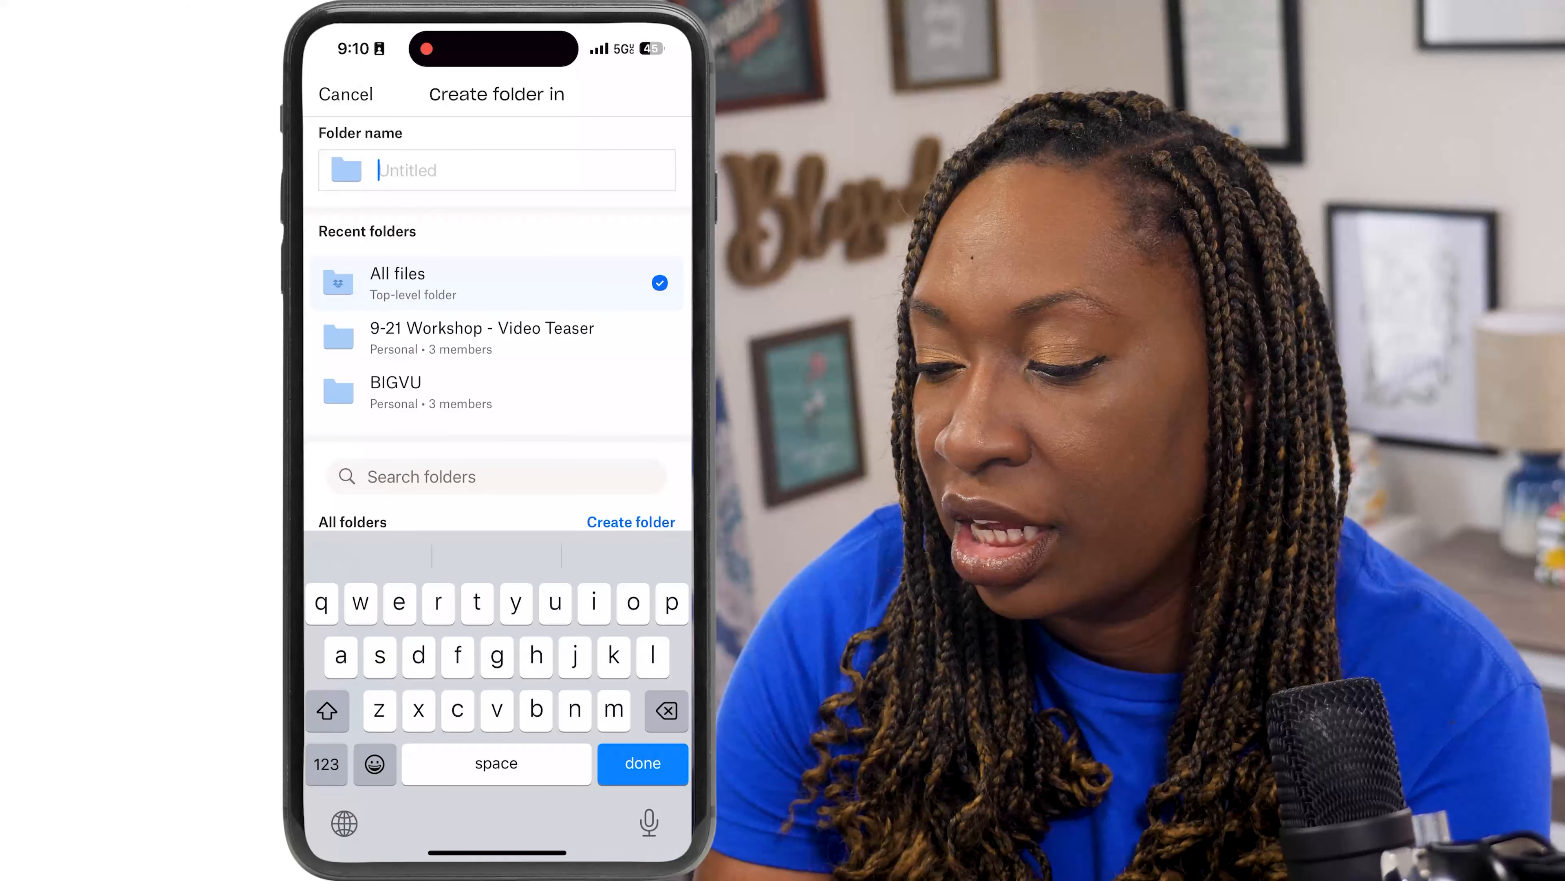
pyautogui.doubleClick(328, 711)
pyautogui.write('GIFS - Glades')
pyautogui.press('BackSpace')
pyautogui.press('BackSpace')
pyautogui.press('BackSpace')
pyautogui.press('BackSpace')
pyautogui.press('BackSpace')
pyautogui.press('BackSpace')
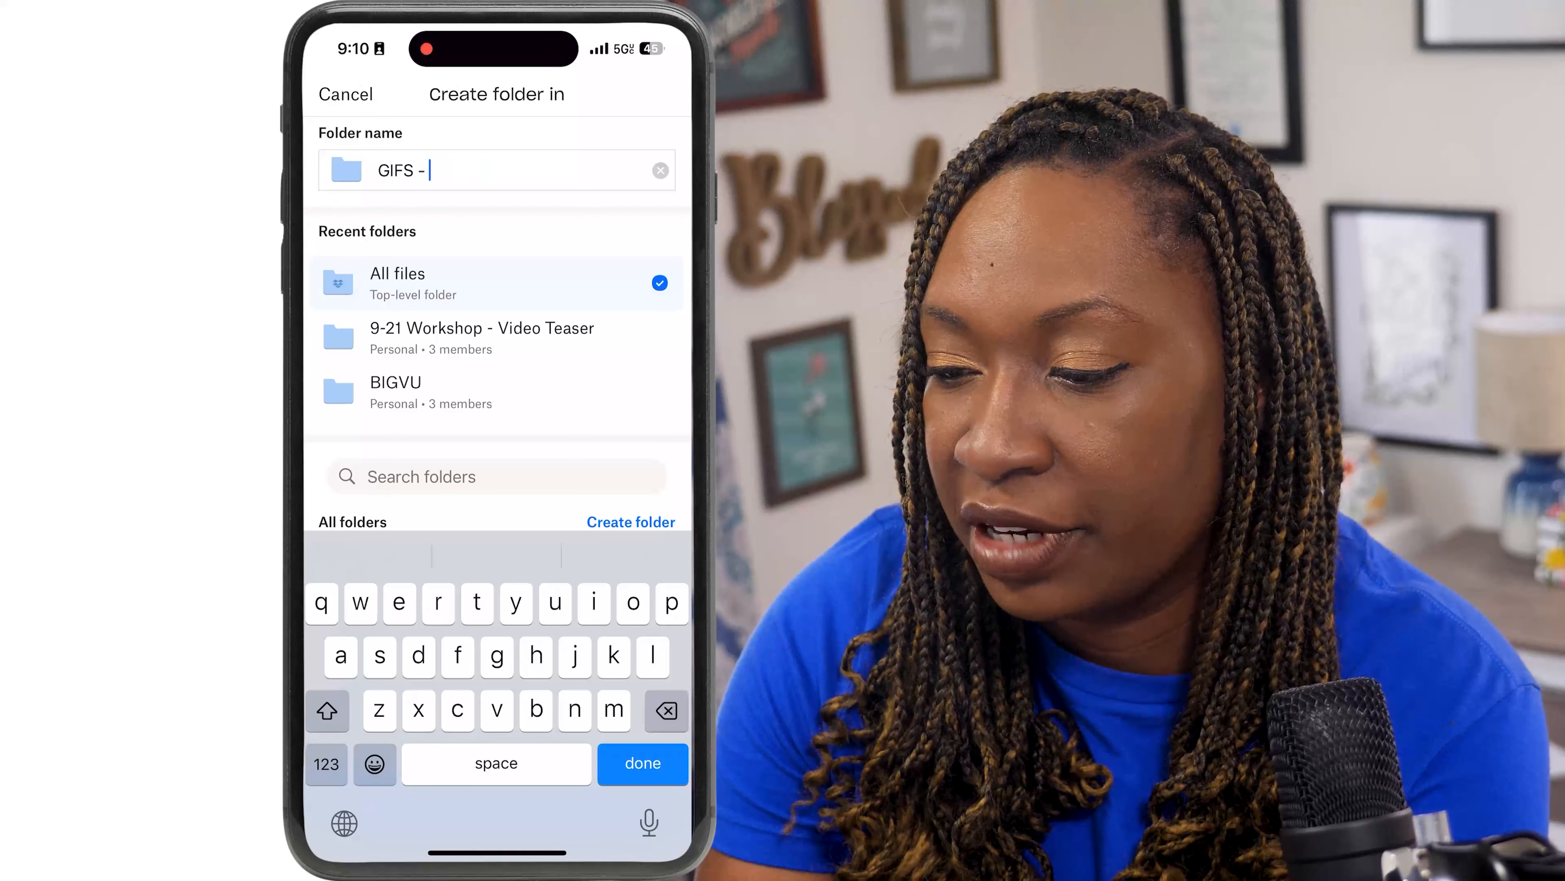
pyautogui.write('Flodesk')
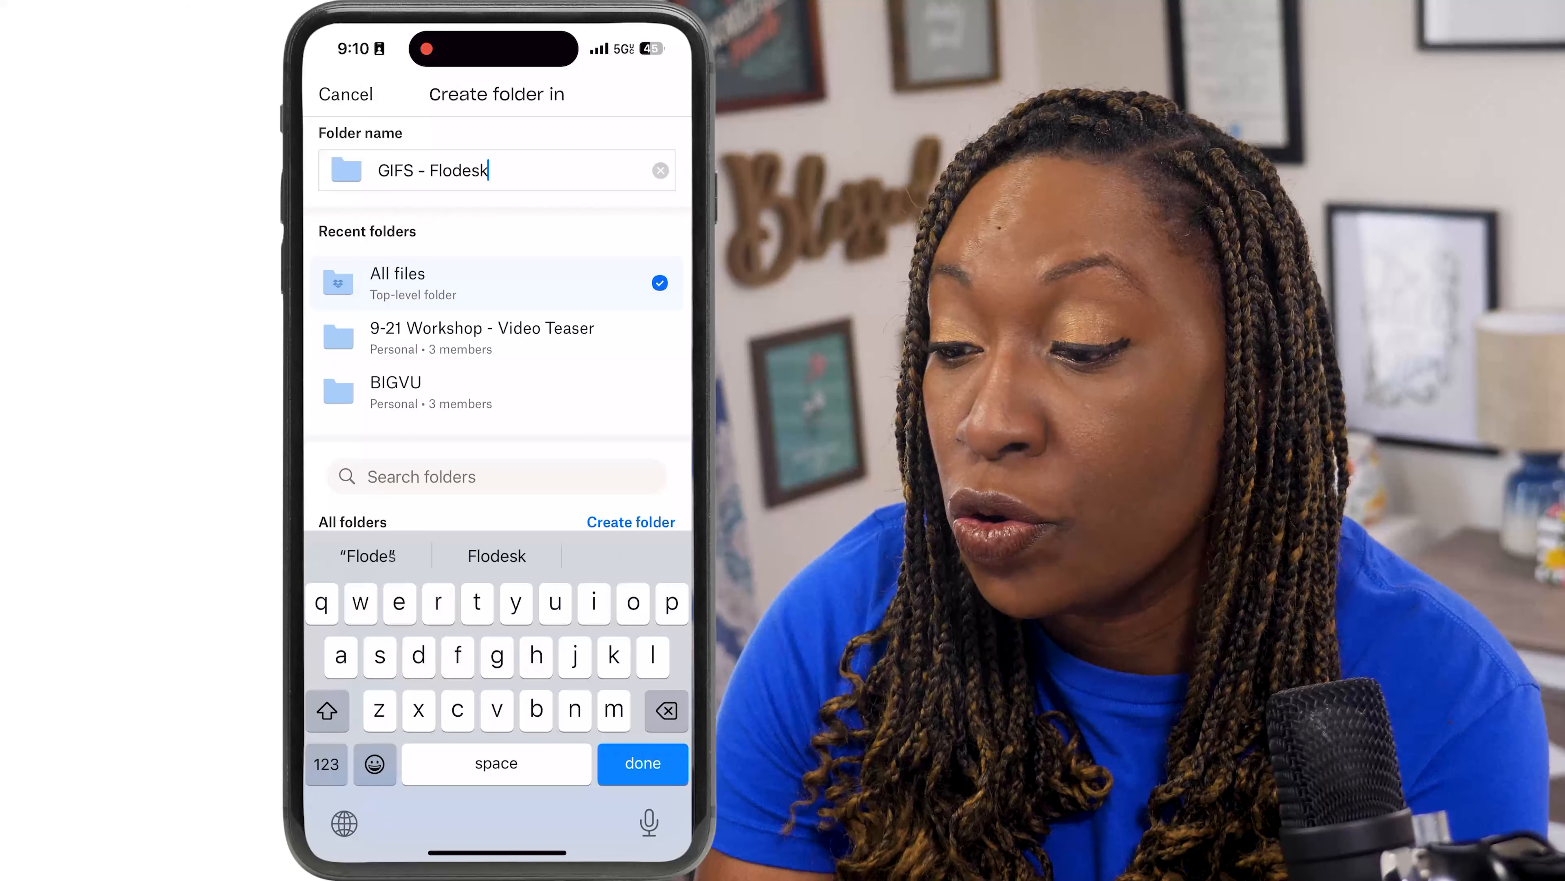
pyautogui.press('Return')
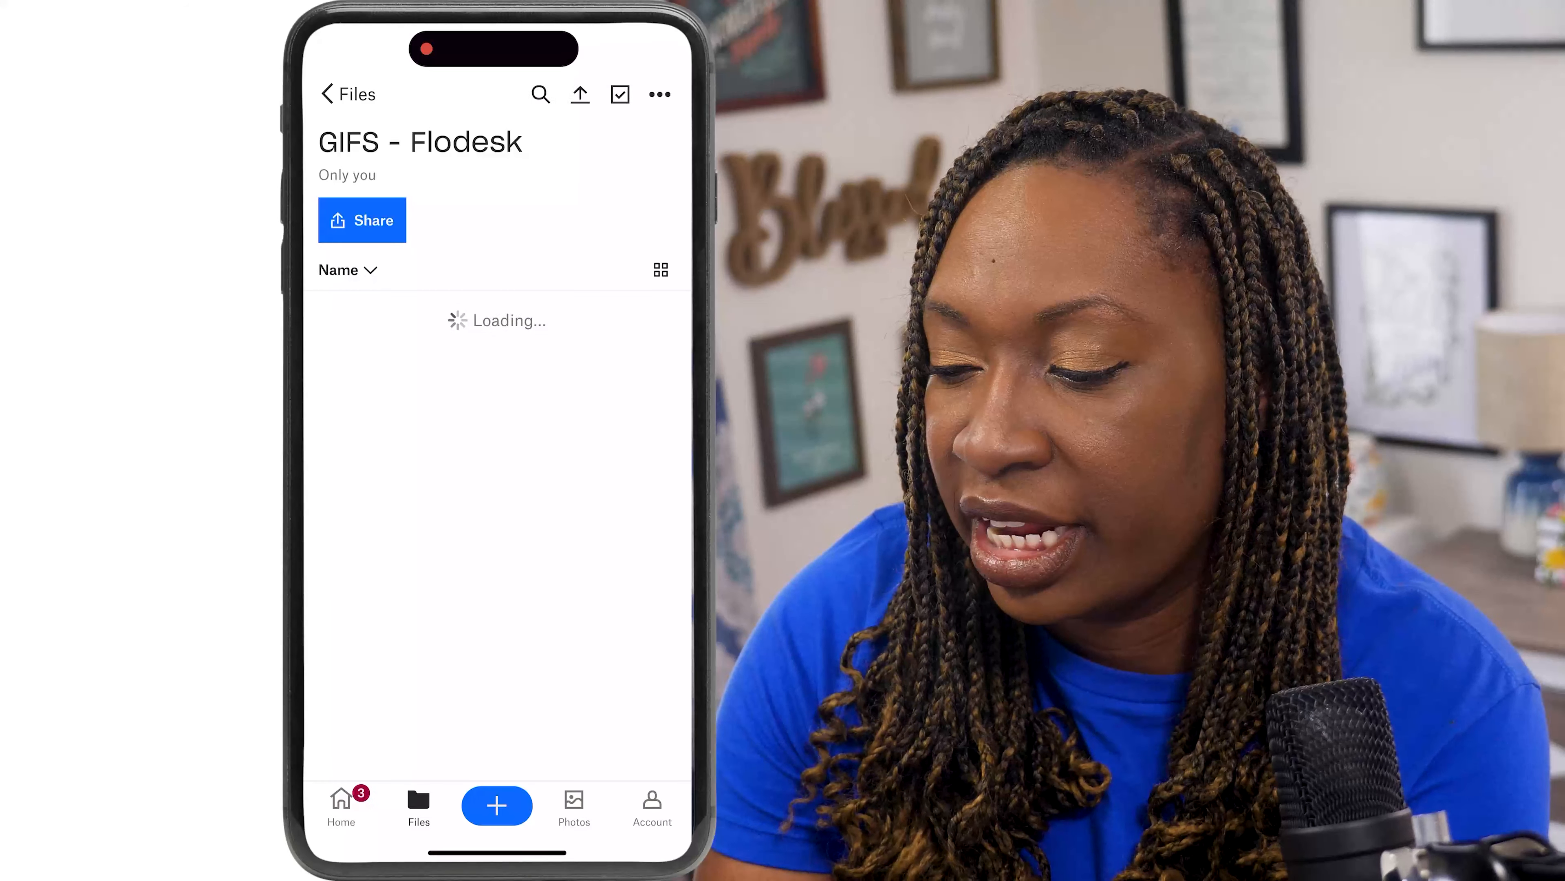
# Step: Upload the three newest items from the phone's photo library to the GIFS - Flodesk folder
pyautogui.click(497, 804)
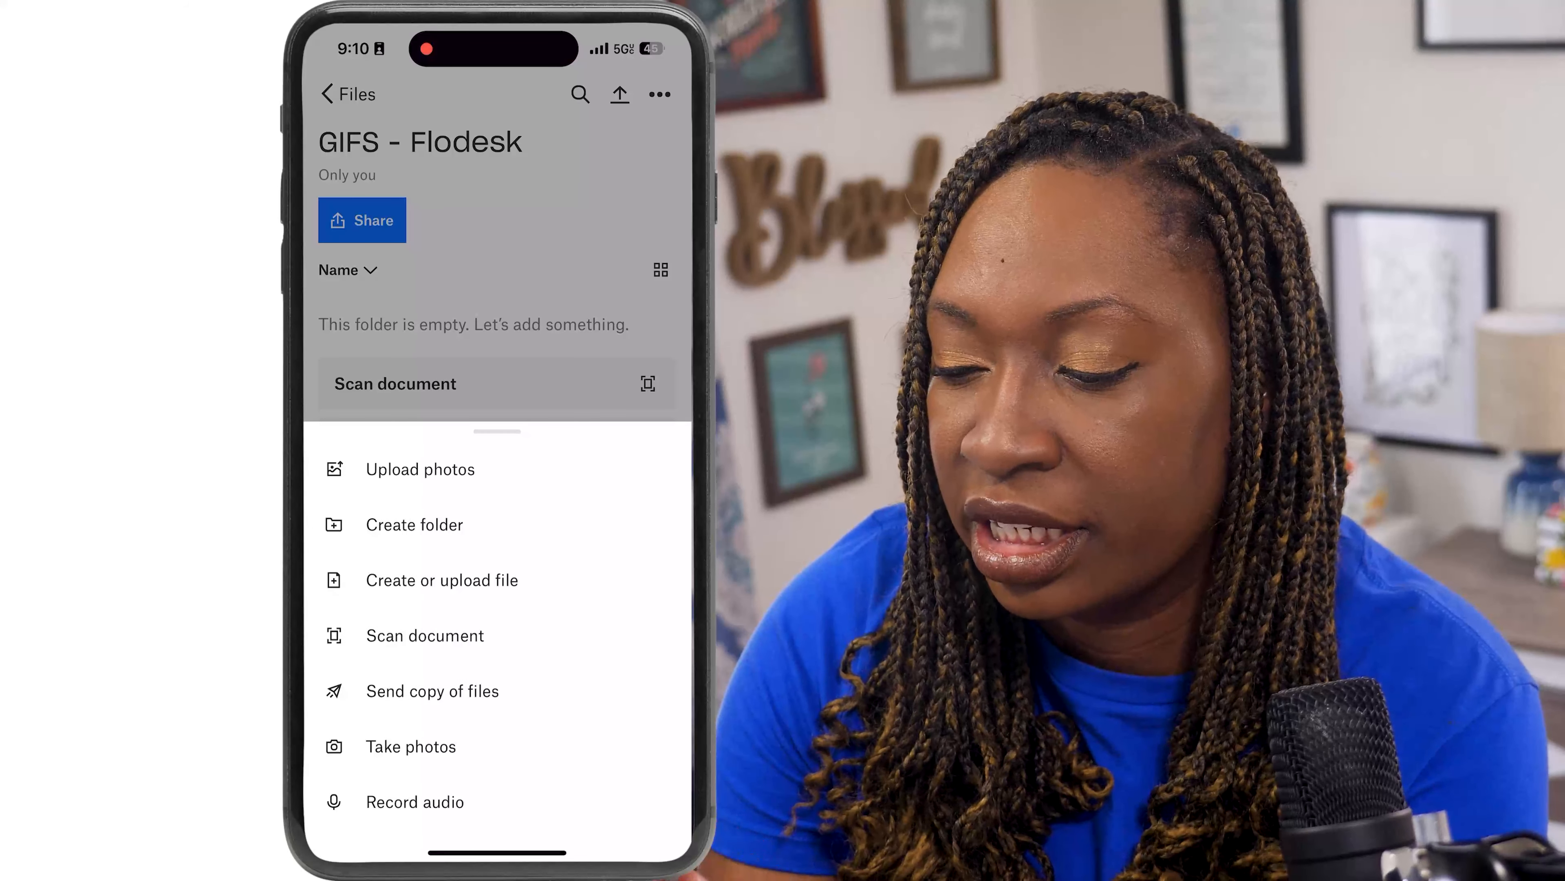
pyautogui.click(420, 468)
pyautogui.click(627, 259)
pyautogui.click(497, 259)
pyautogui.click(367, 258)
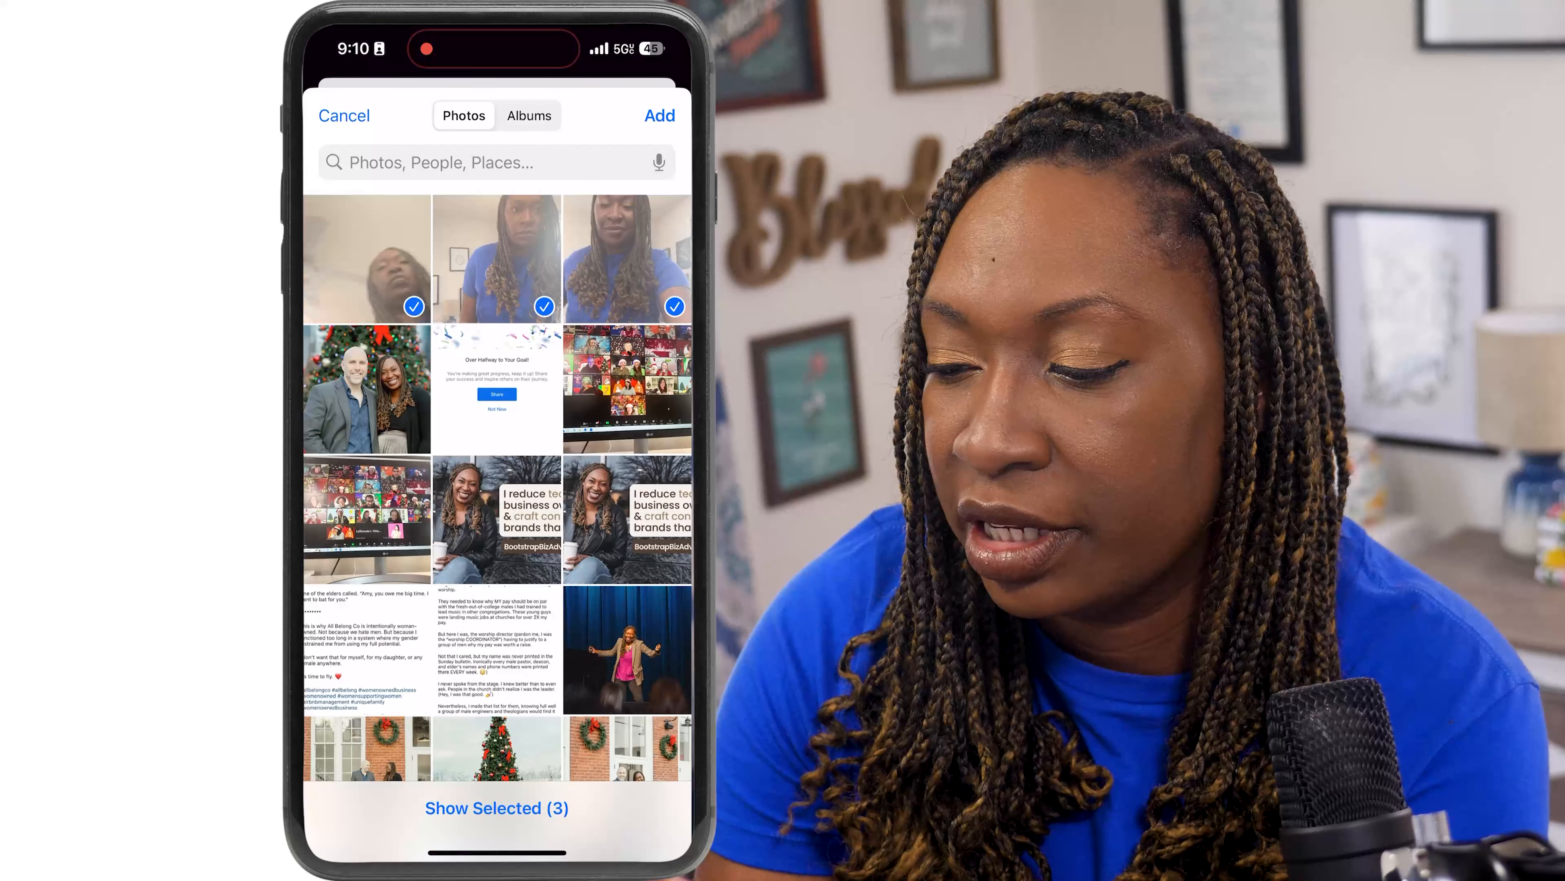
pyautogui.click(660, 115)
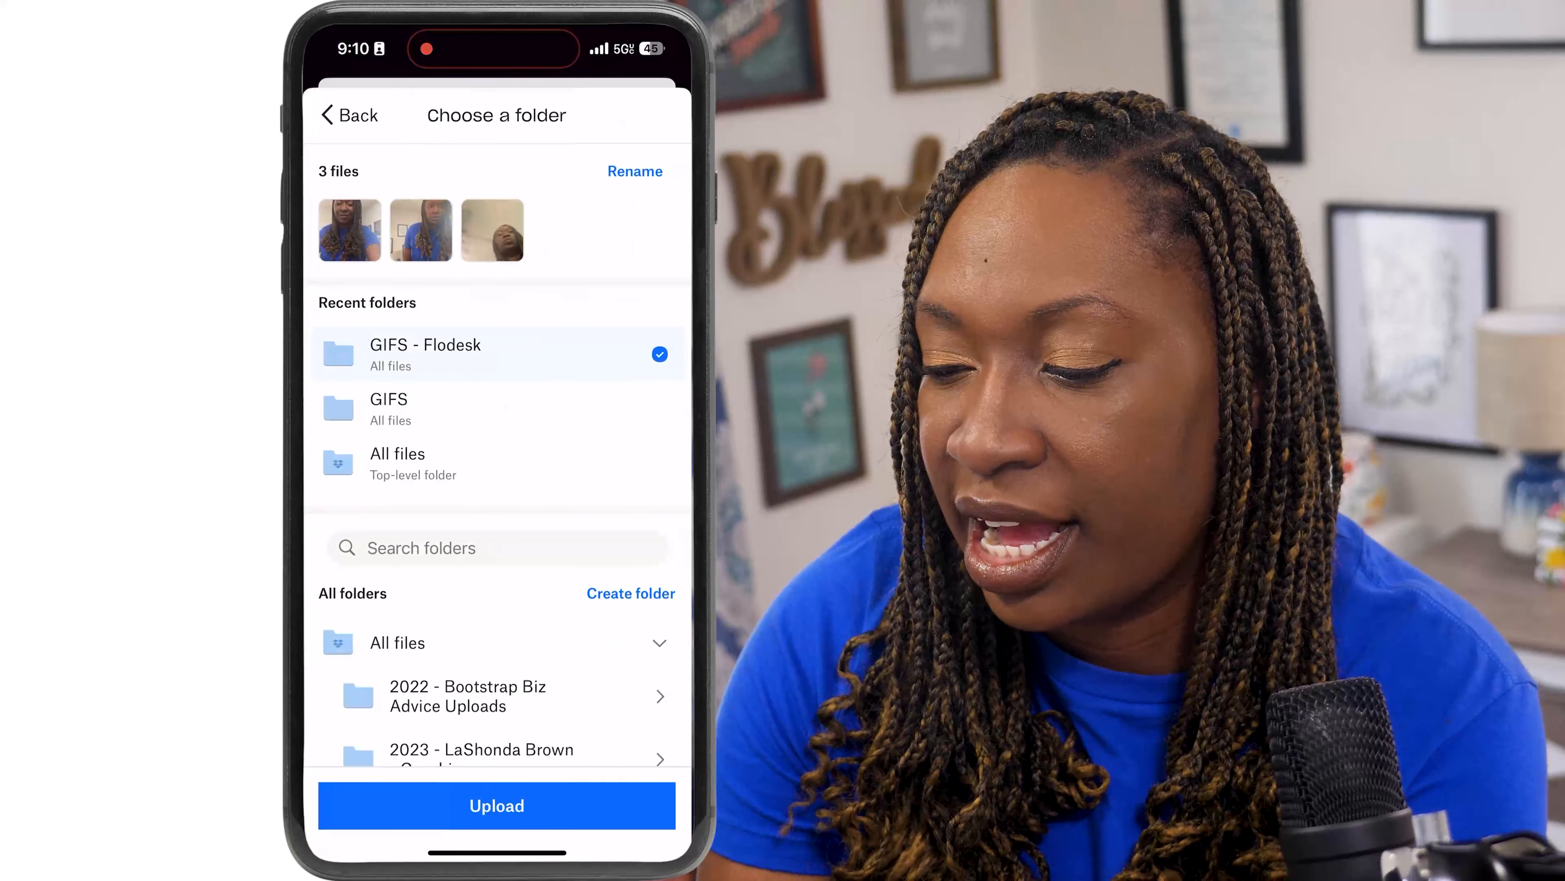
pyautogui.click(497, 804)
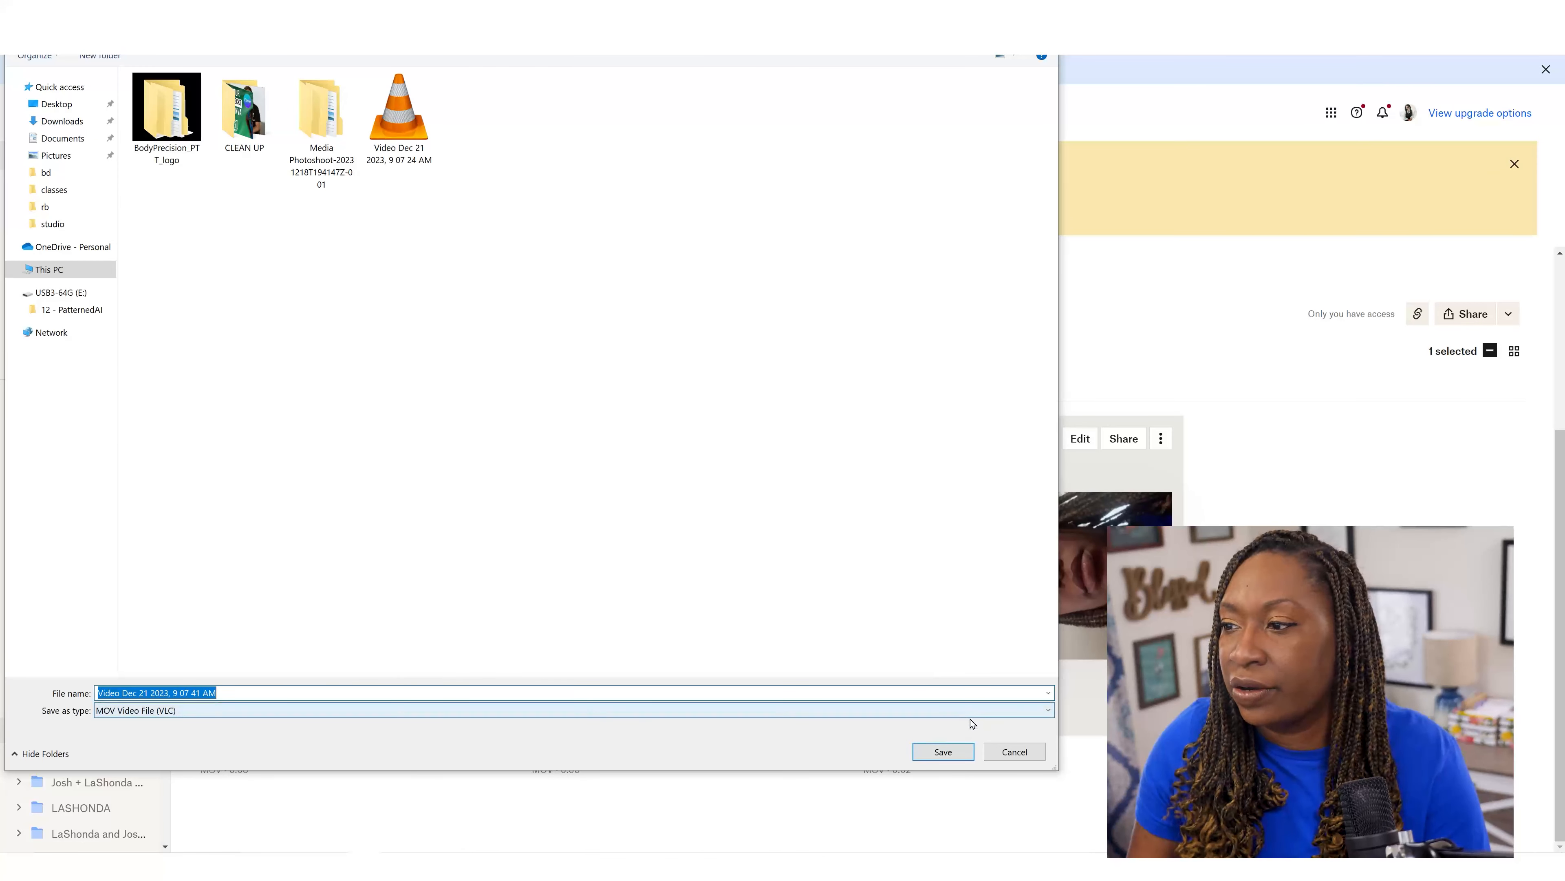
# Step: Save the video "Video Dec 21 2023, 9 07 41 AM" to the computer as a MOV file
pyautogui.click(955, 752)
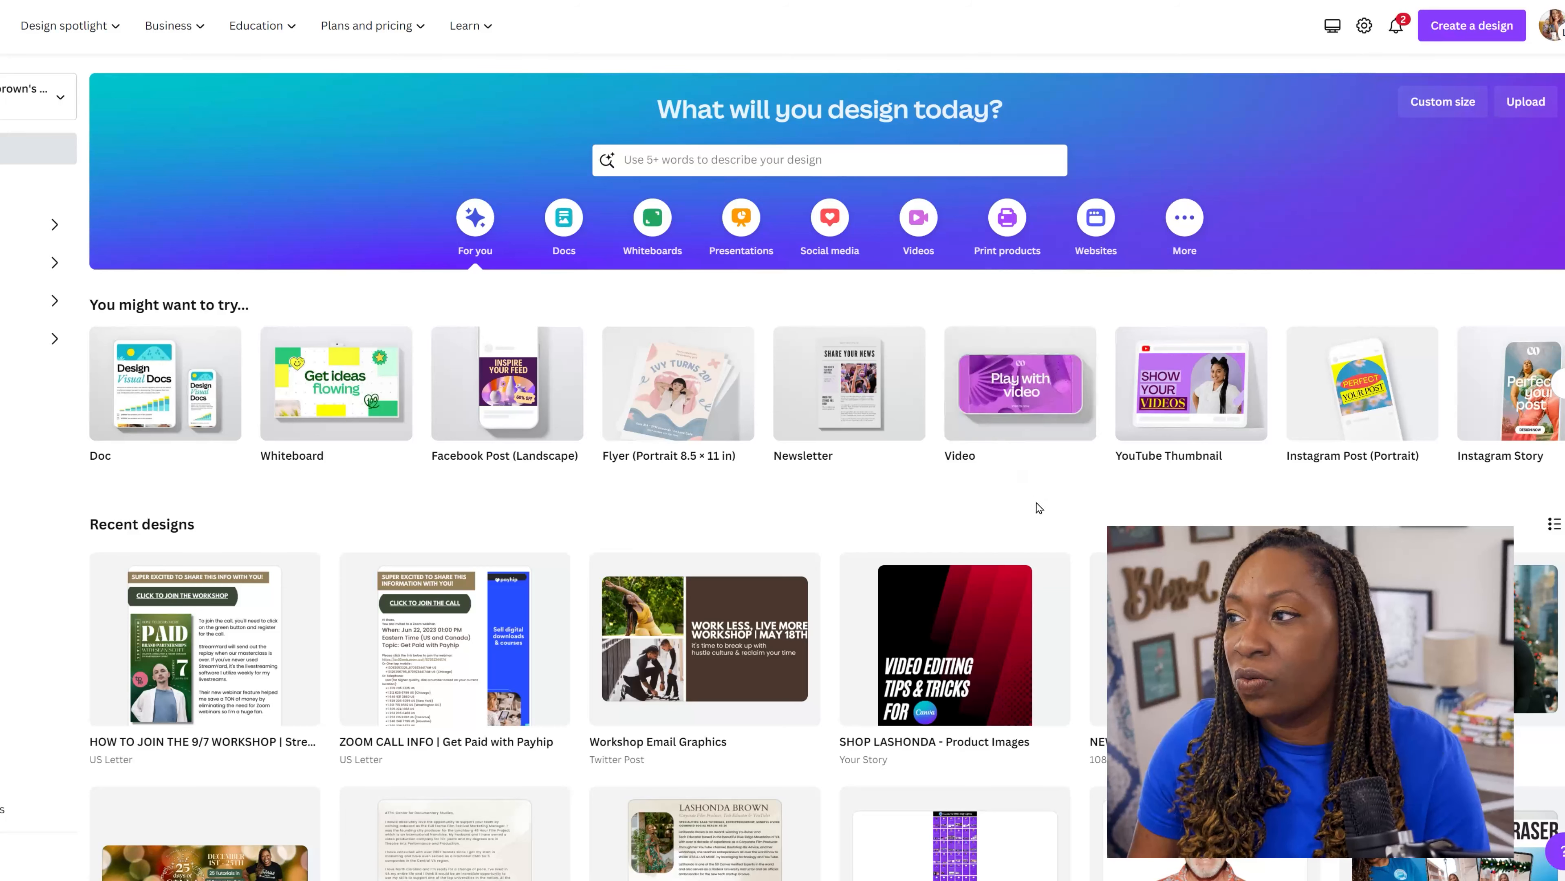
# Step: Start new Canva designs in the YouTube Thumbnail and Your Story formats and show the uploaded videos
pyautogui.click(1158, 408)
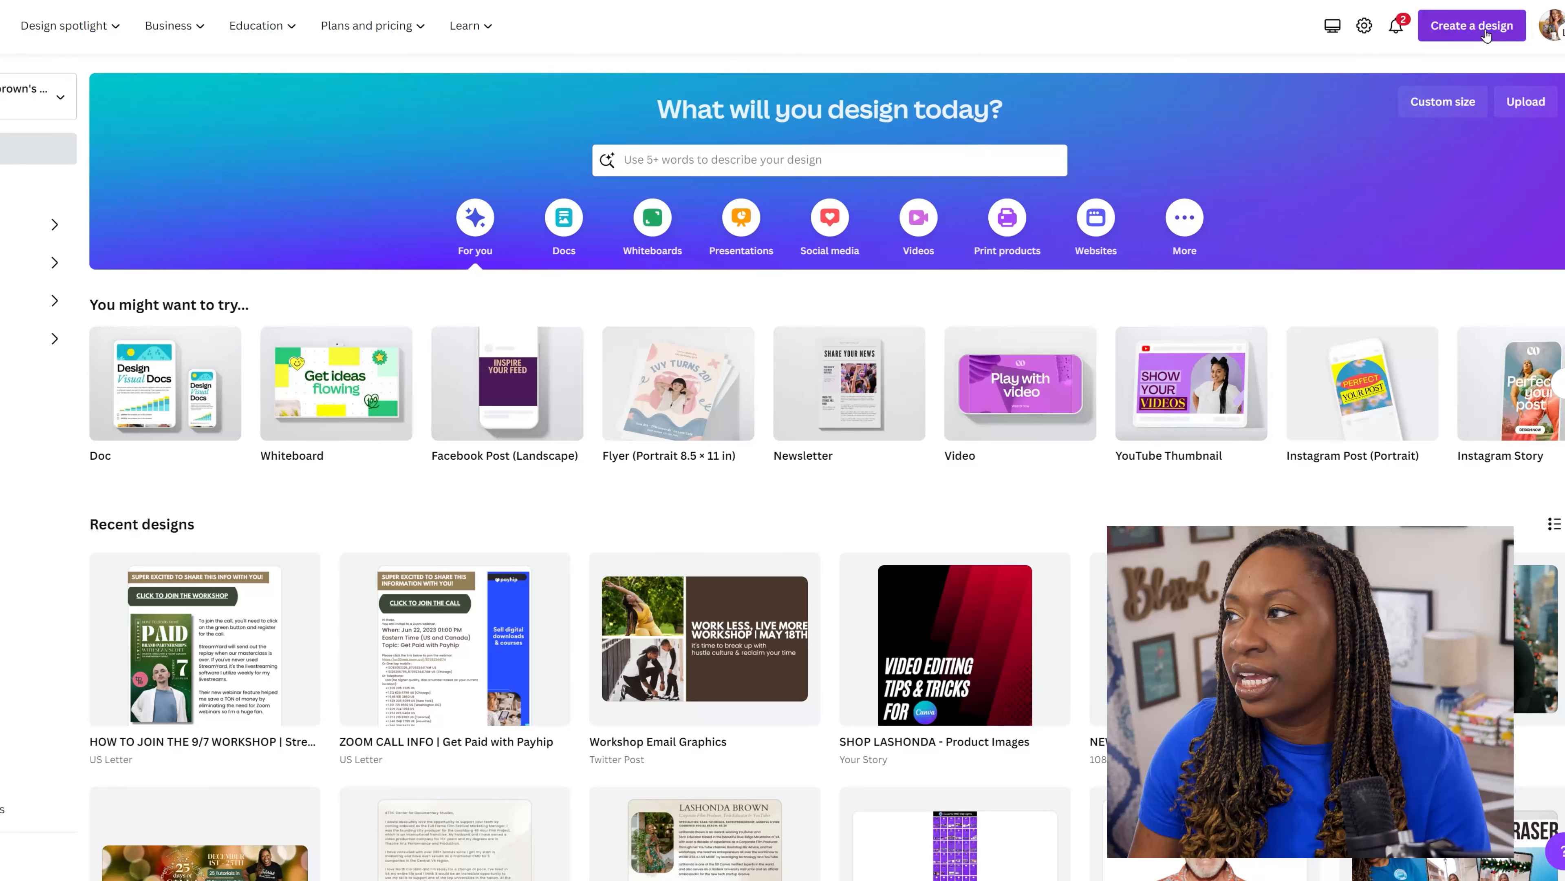
pyautogui.click(1512, 383)
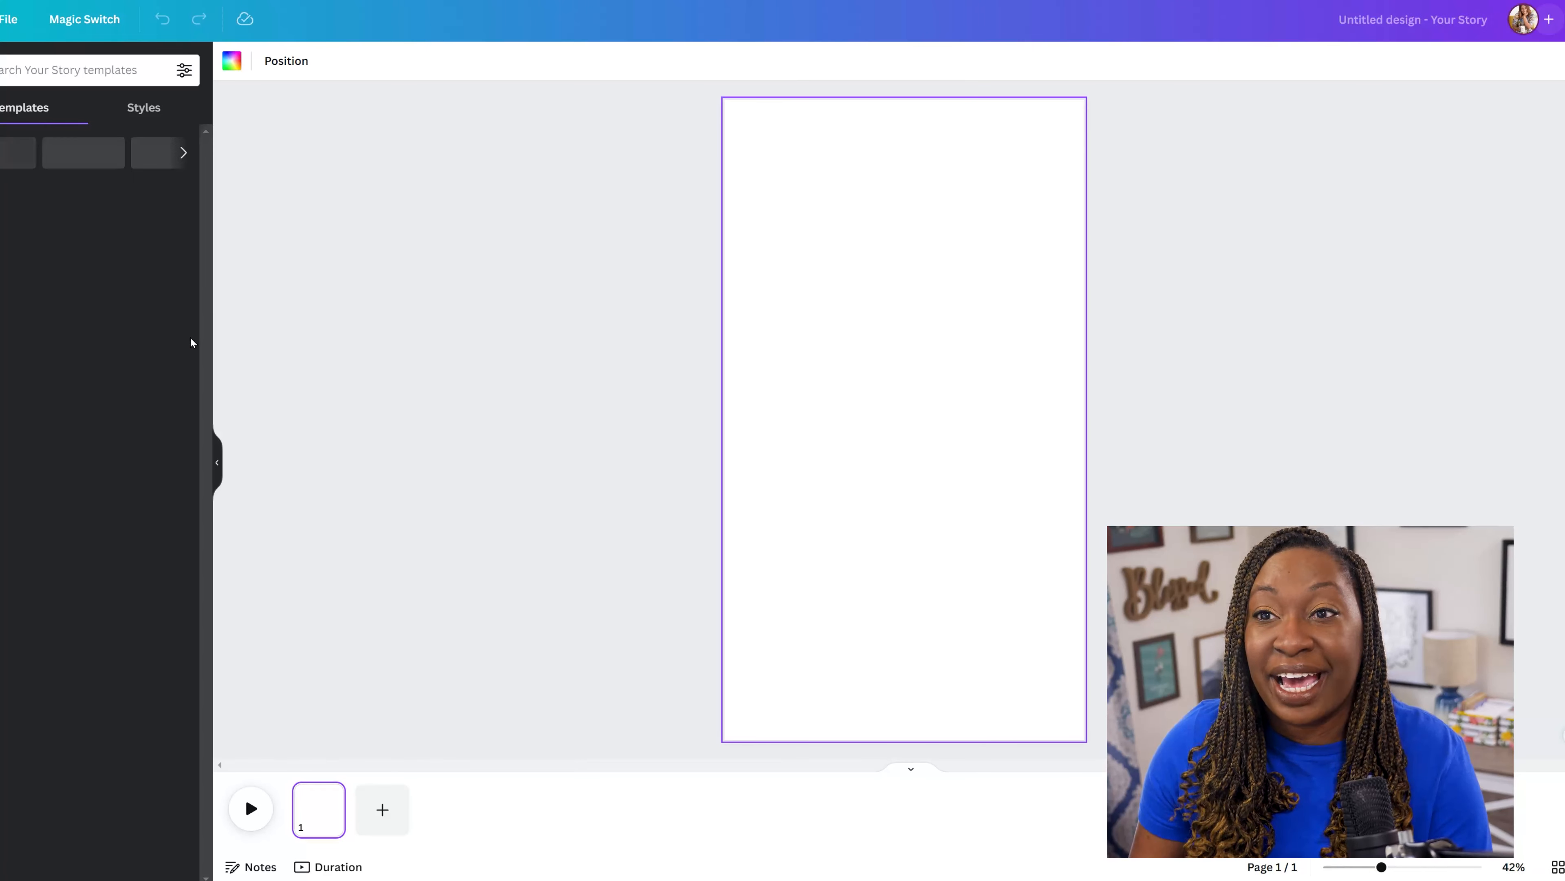
pyautogui.click(0, 281)
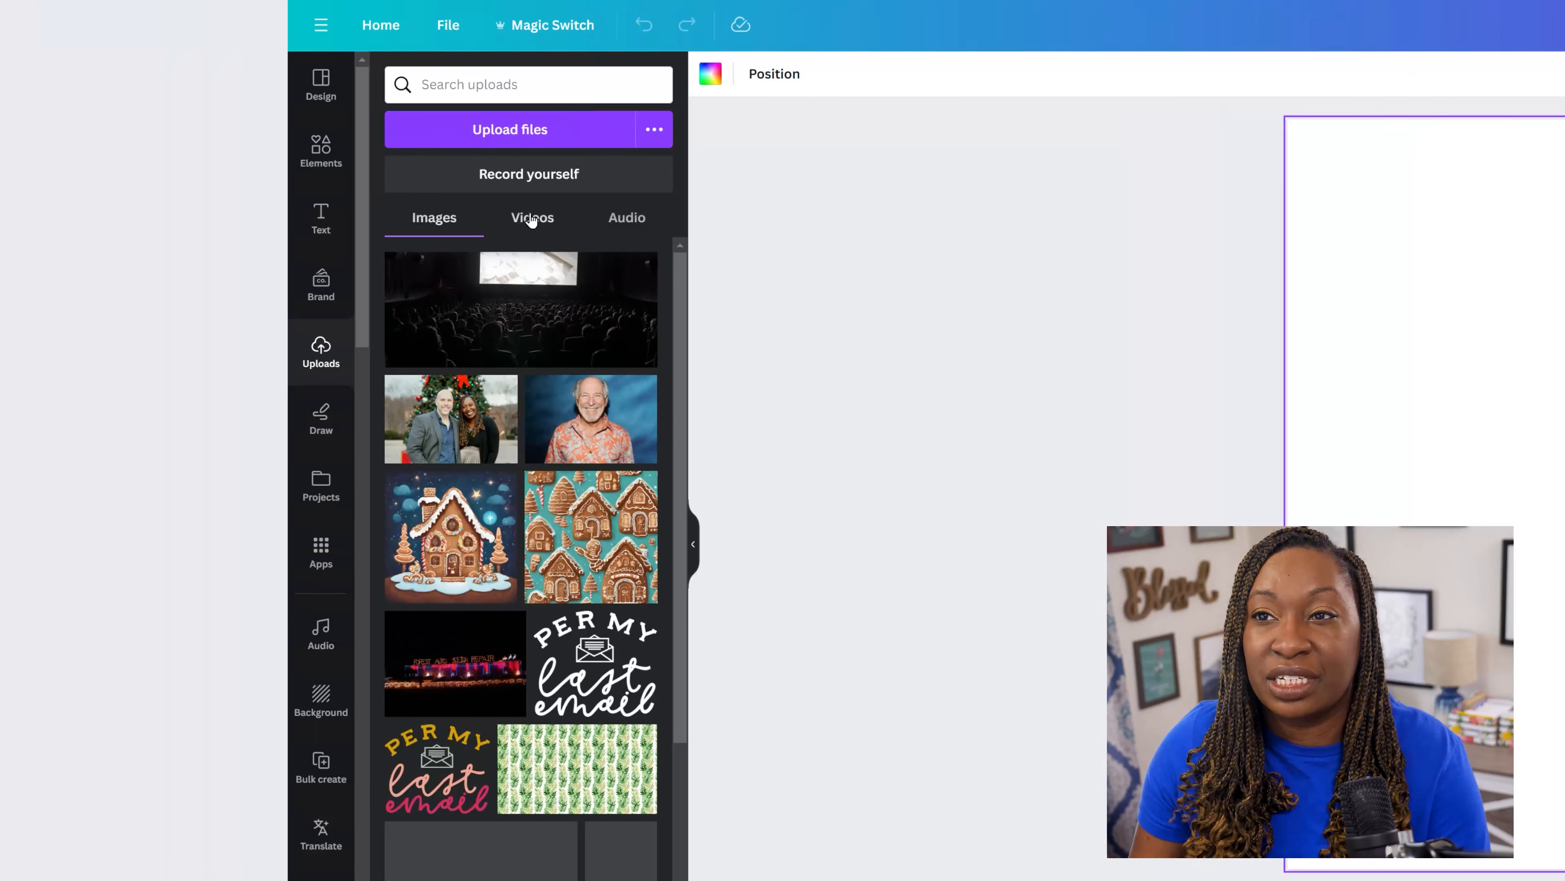
pyautogui.click(137, 188)
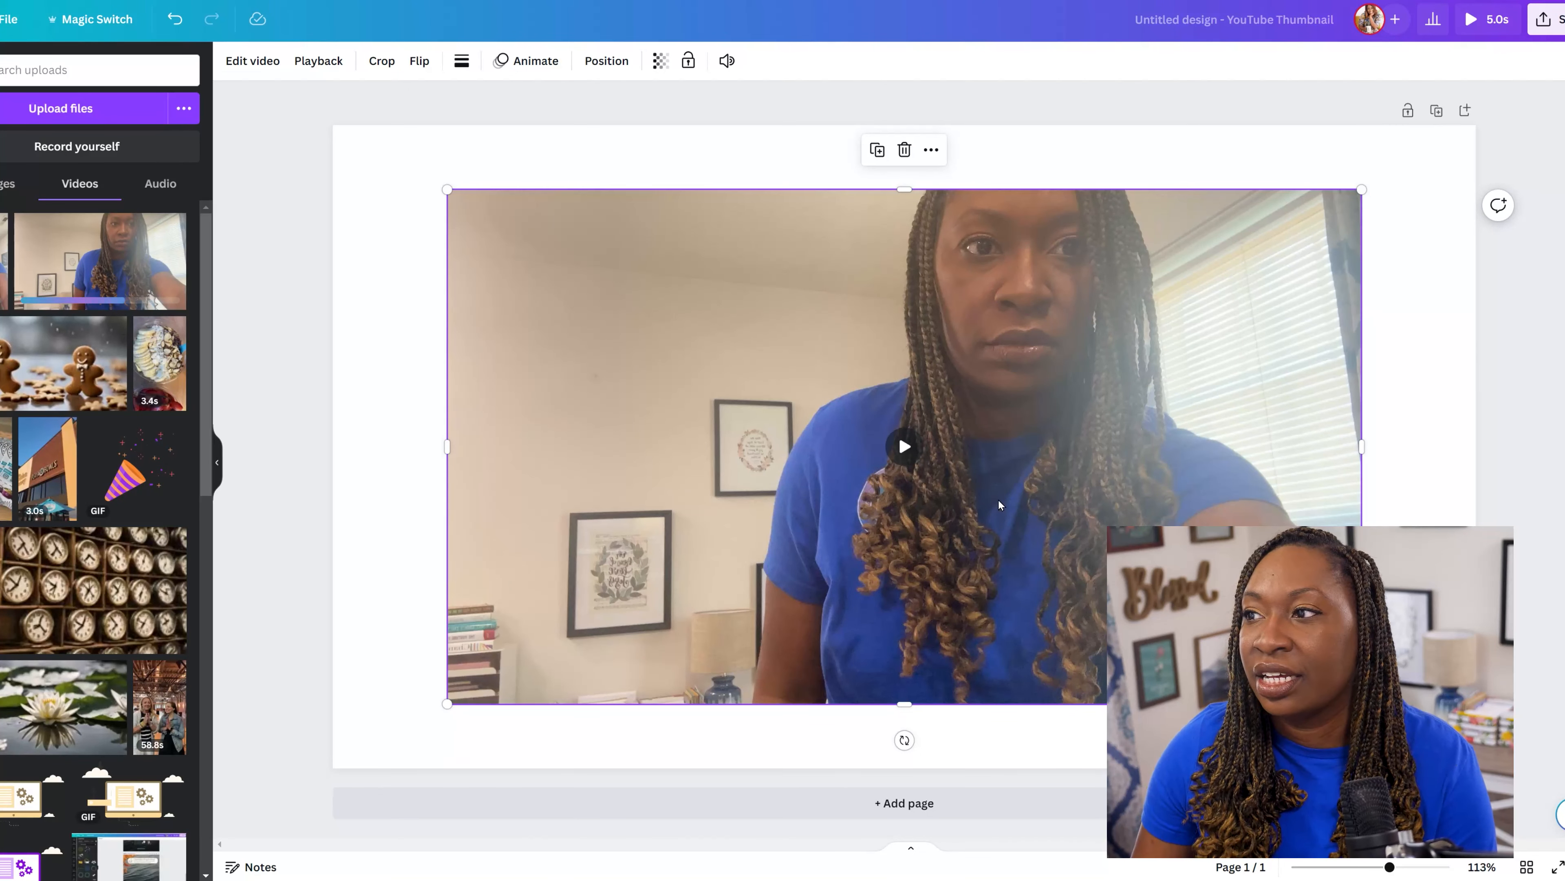
# Step: Preview the clip on the page and trim both its start and end to a length of 0.7 s
pyautogui.click(916, 452)
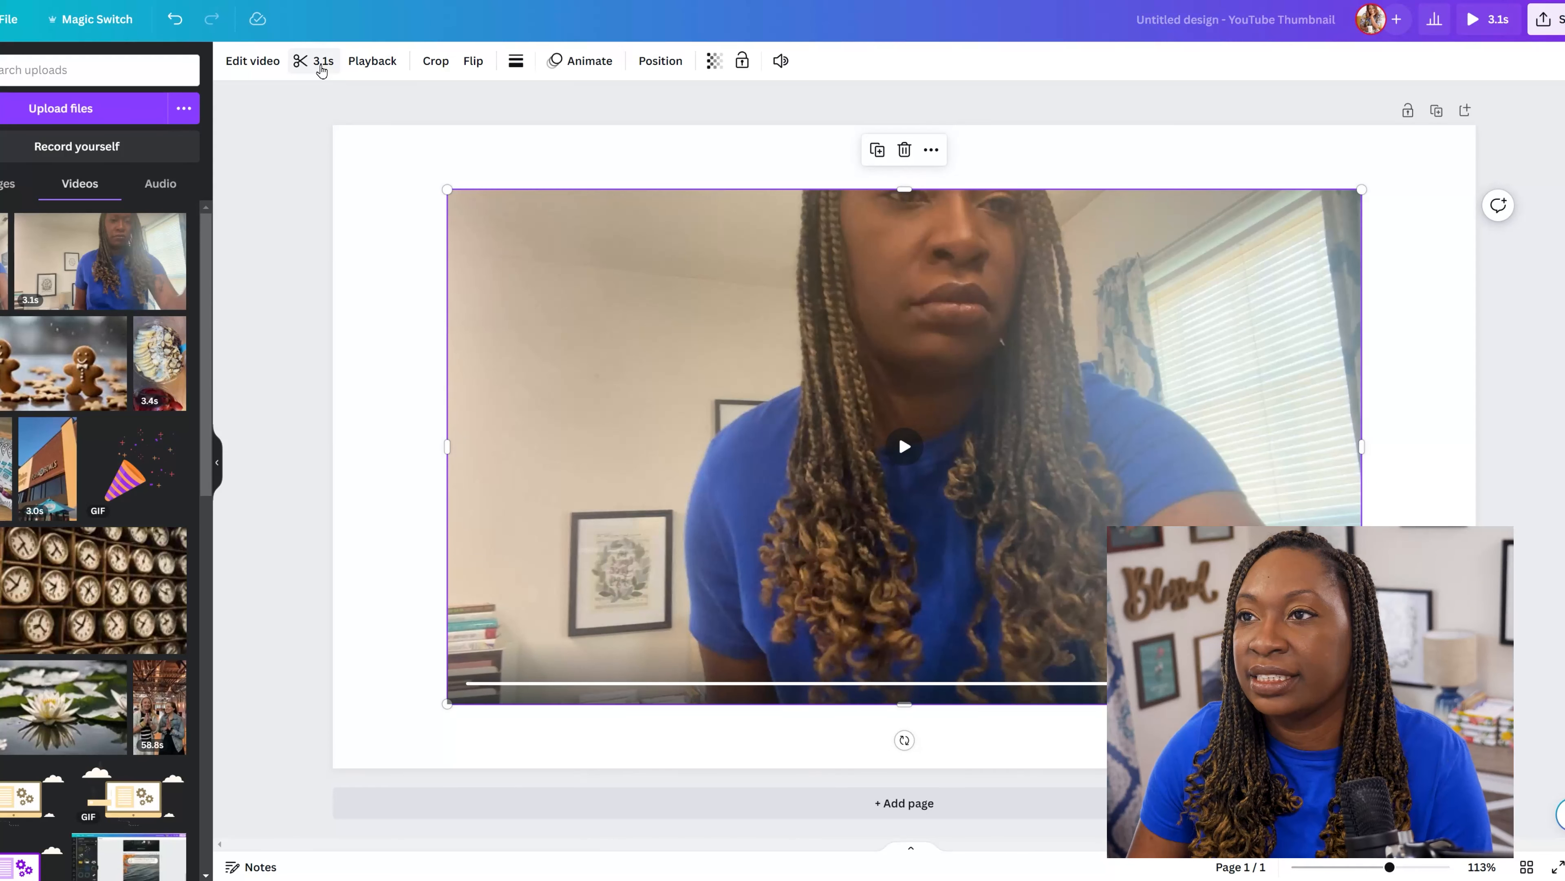
pyautogui.click(320, 67)
pyautogui.moveTo(297, 71); pyautogui.dragTo(487, 52)
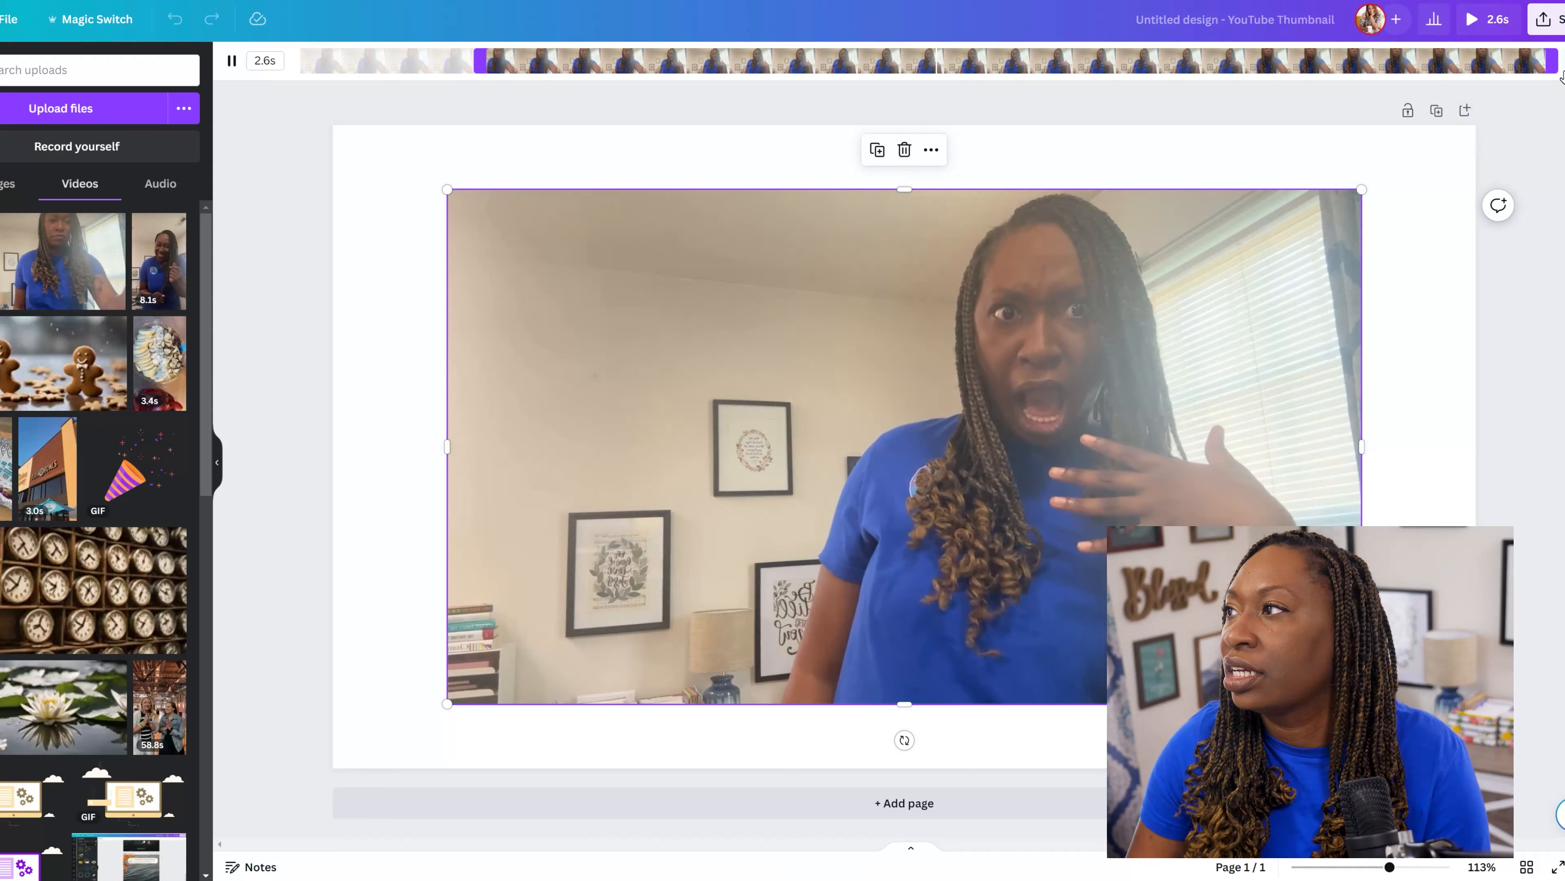
pyautogui.moveTo(1552, 60); pyautogui.dragTo(801, 73)
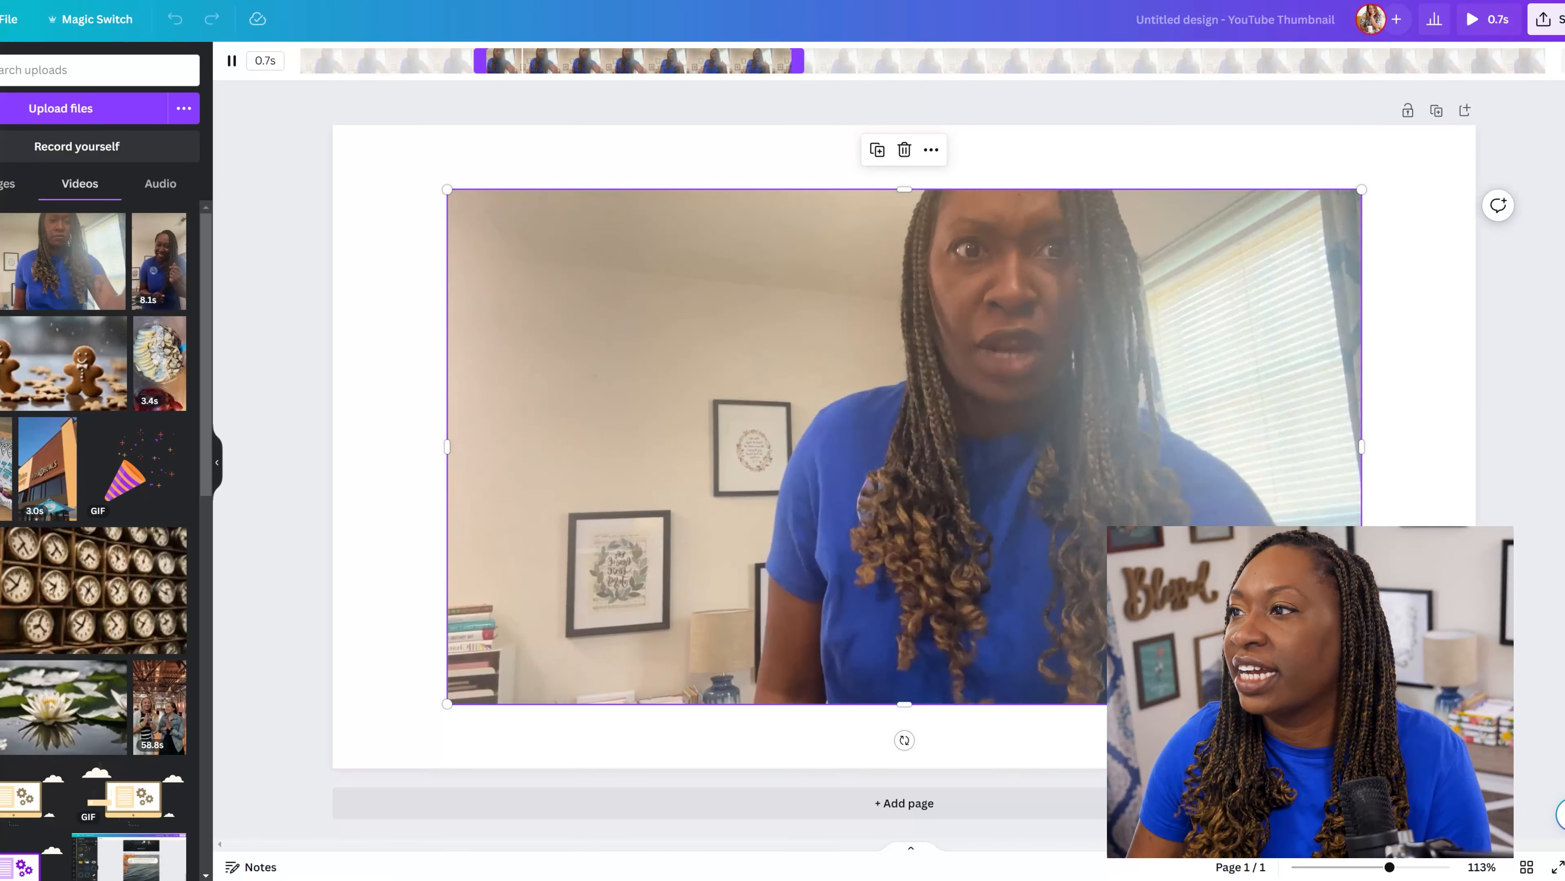
pyautogui.click(1564, 63)
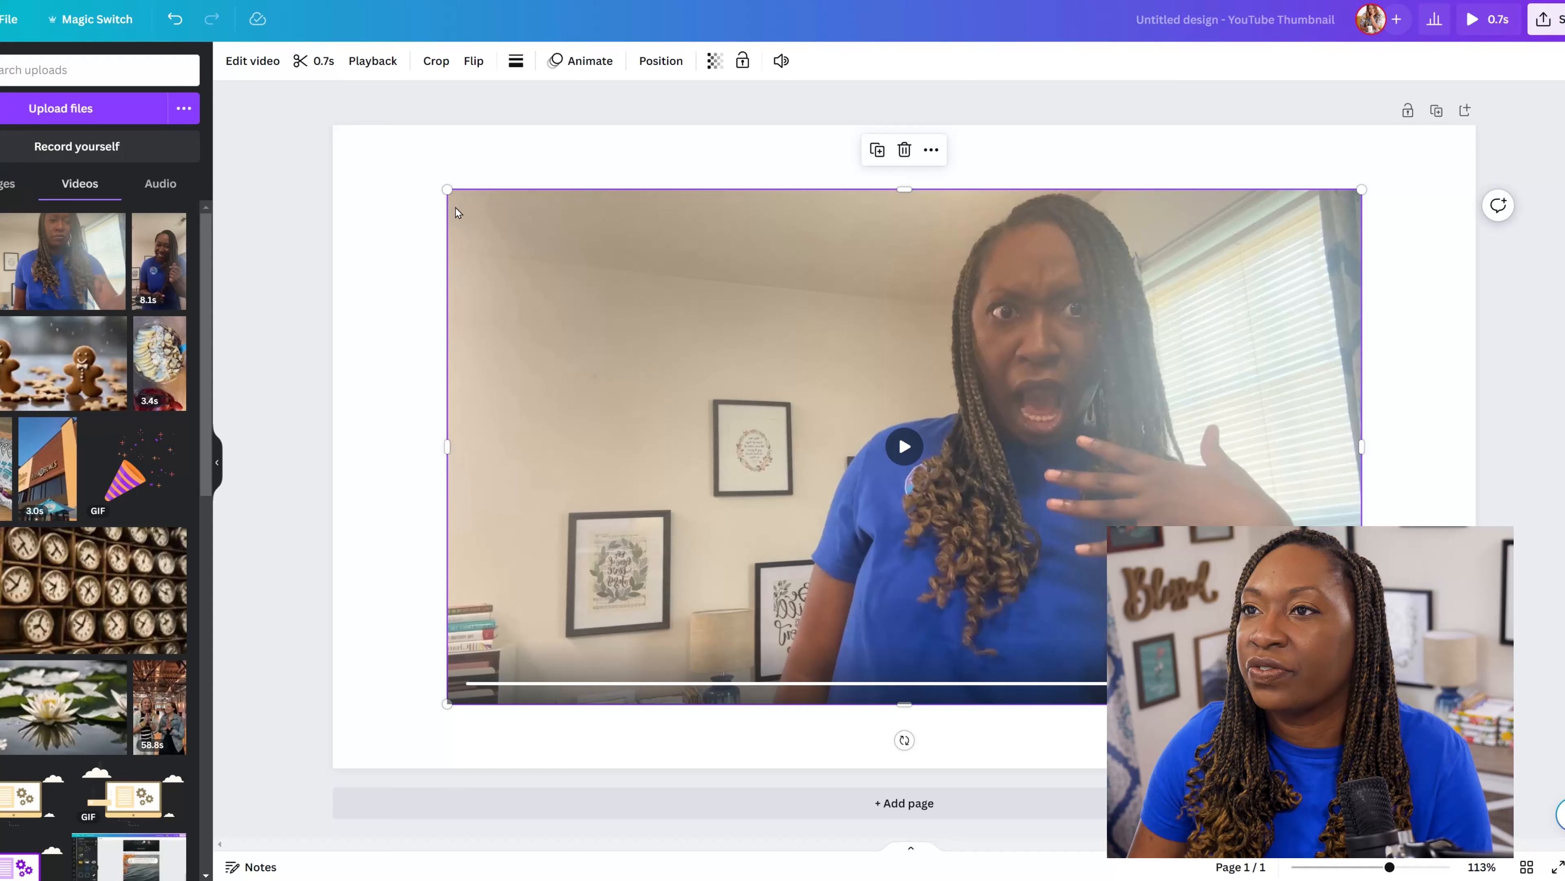
# Step: Adjust the clip to brightness 27, contrast 30, shadows -100, highlights -48 and saturation 20
pyautogui.click(253, 60)
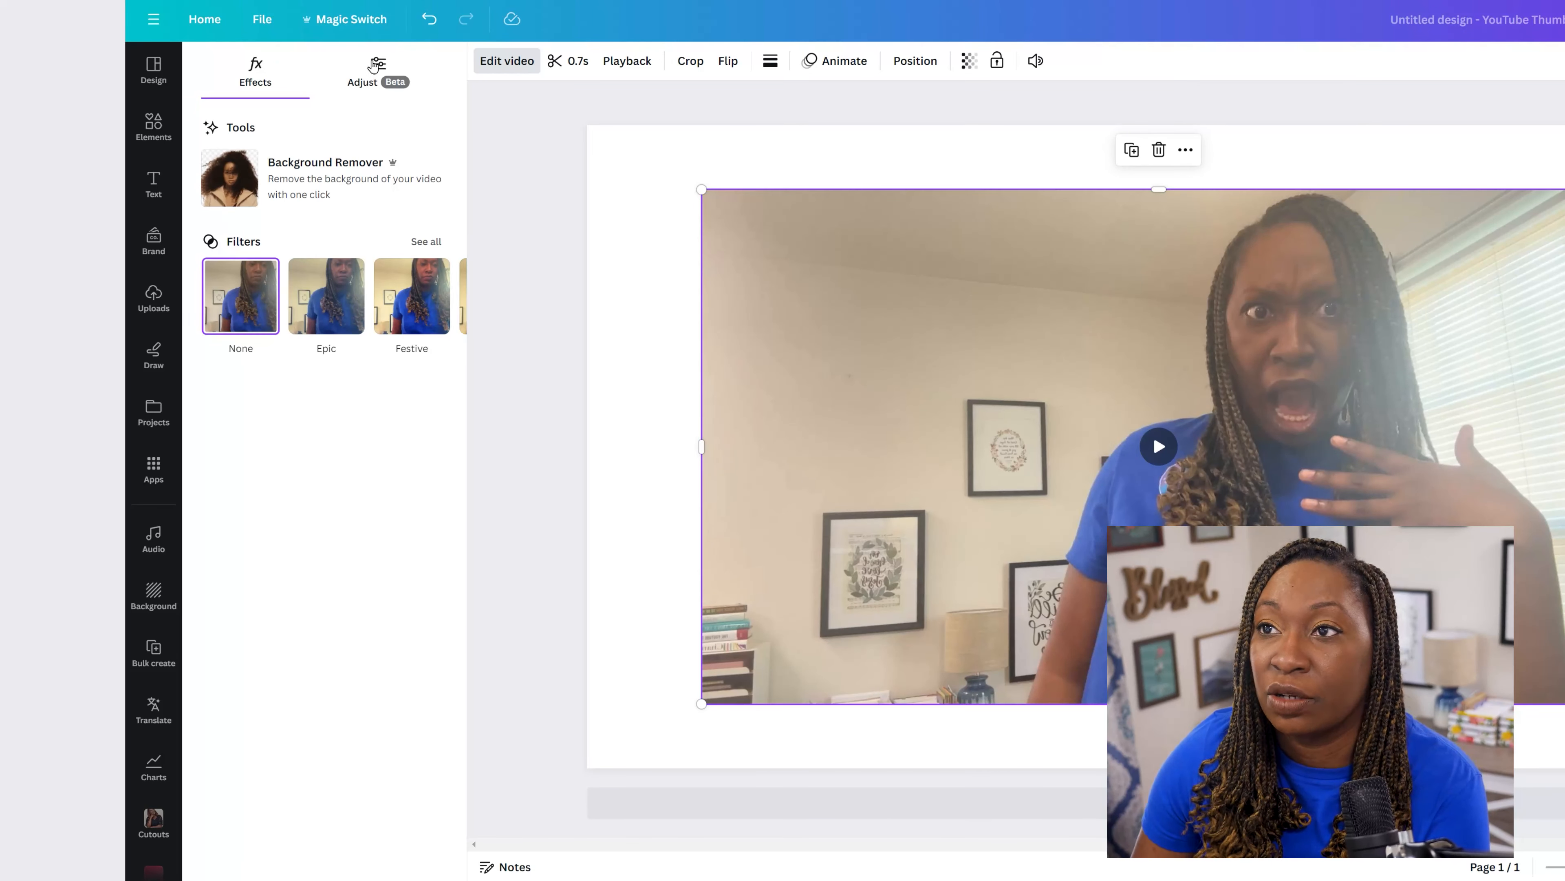
pyautogui.click(376, 68)
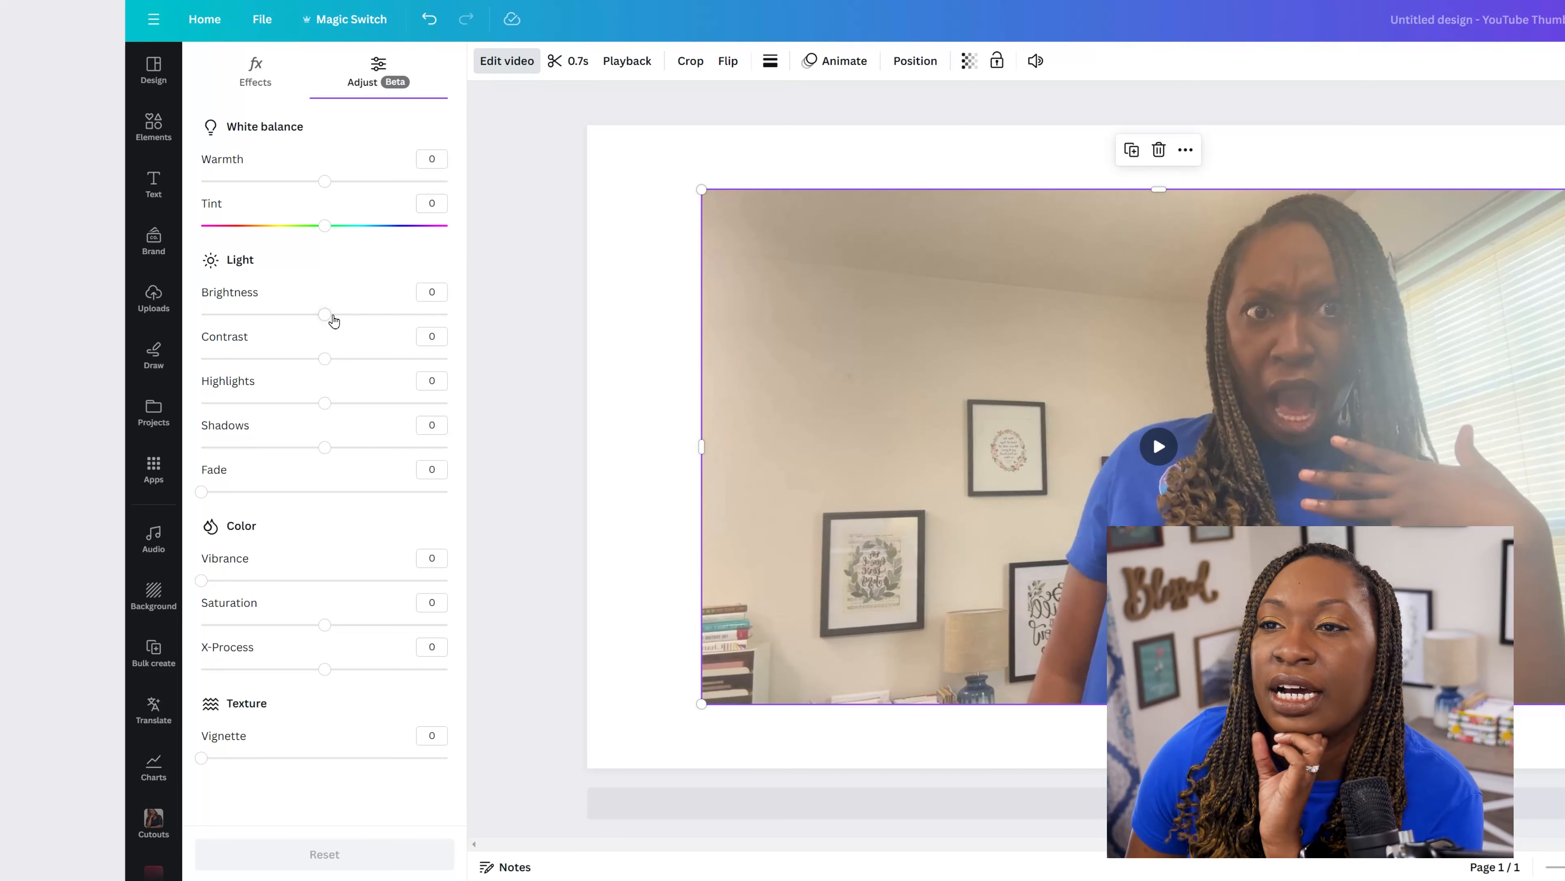
pyautogui.moveTo(325, 315); pyautogui.dragTo(349, 367)
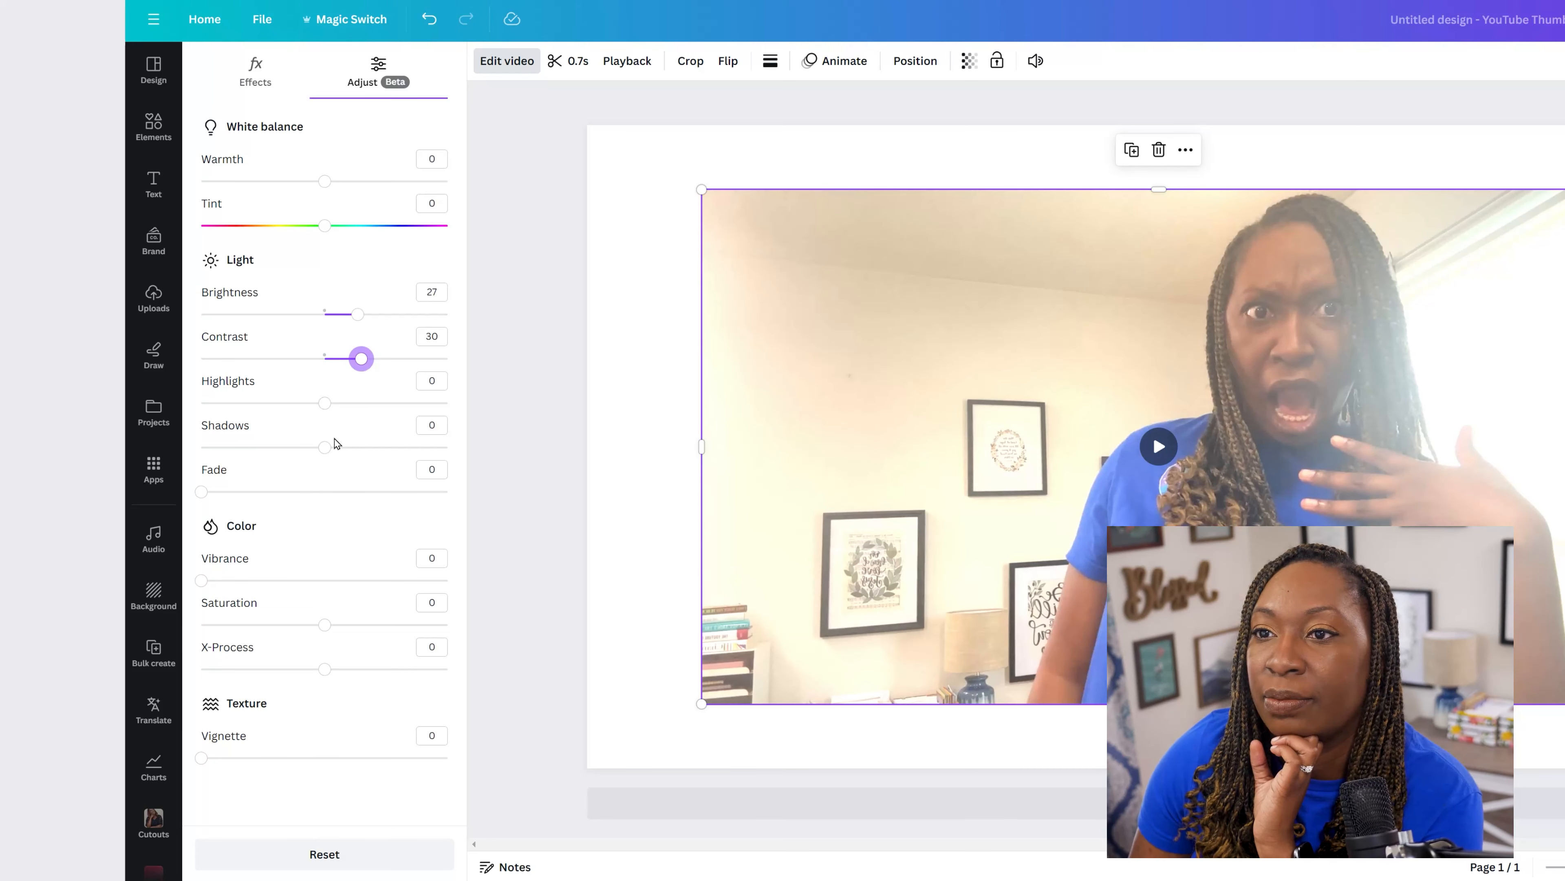
pyautogui.moveTo(363, 462); pyautogui.dragTo(137, 450)
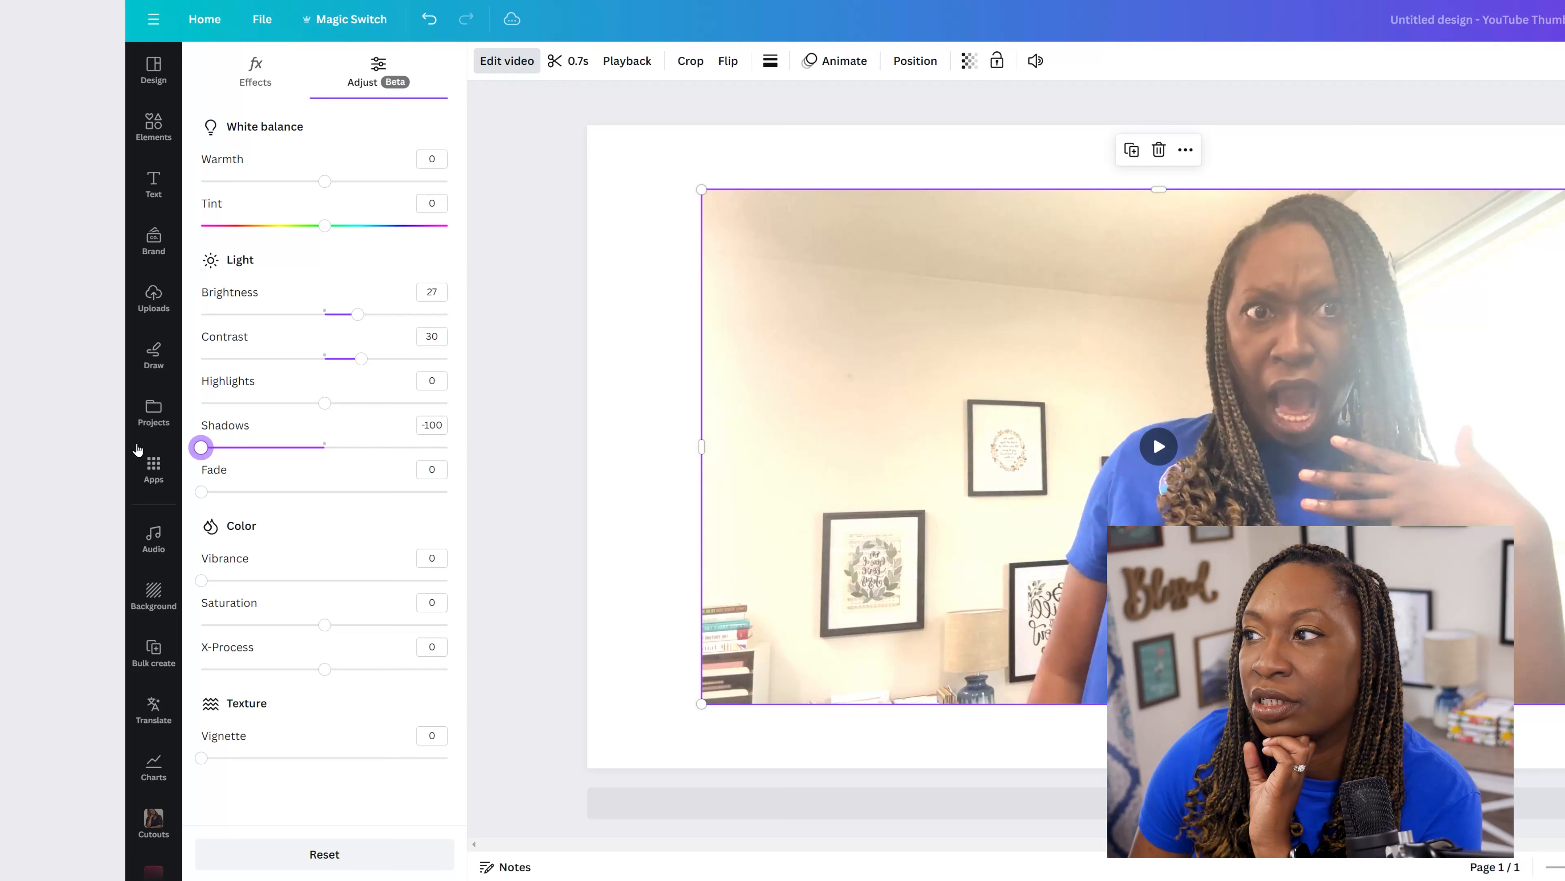
pyautogui.moveTo(321, 407); pyautogui.dragTo(264, 412)
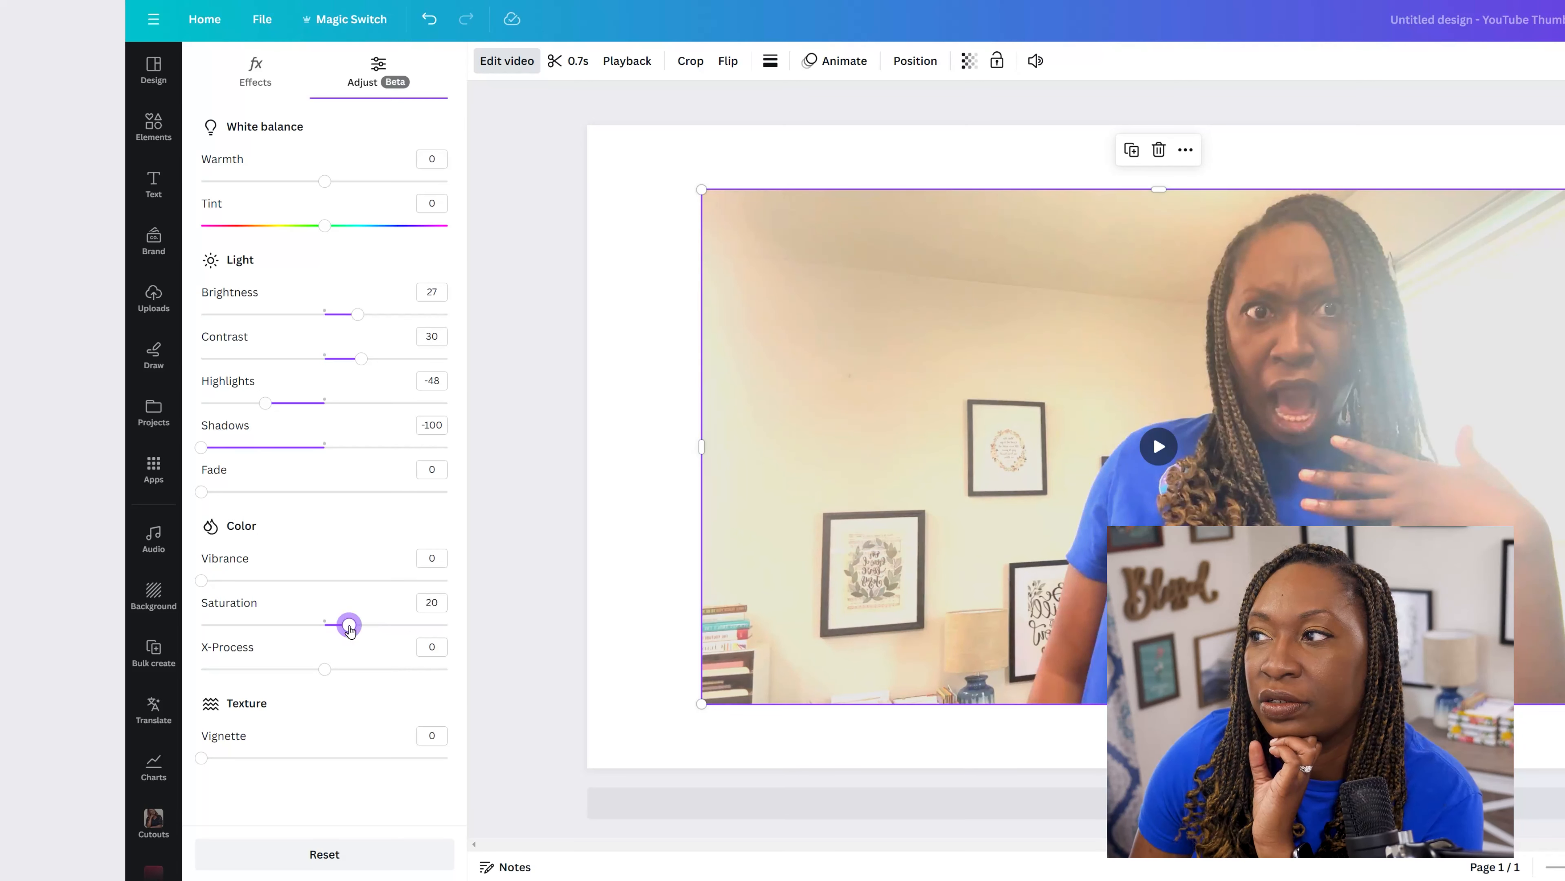
# Step: Refine the clip's look with brightness 6, warmth -39 and vignette 44
pyautogui.moveTo(355, 318)
pyautogui.mouseDown()
pyautogui.moveTo(325, 312)
pyautogui.moveTo(336, 327)
pyautogui.mouseUp()
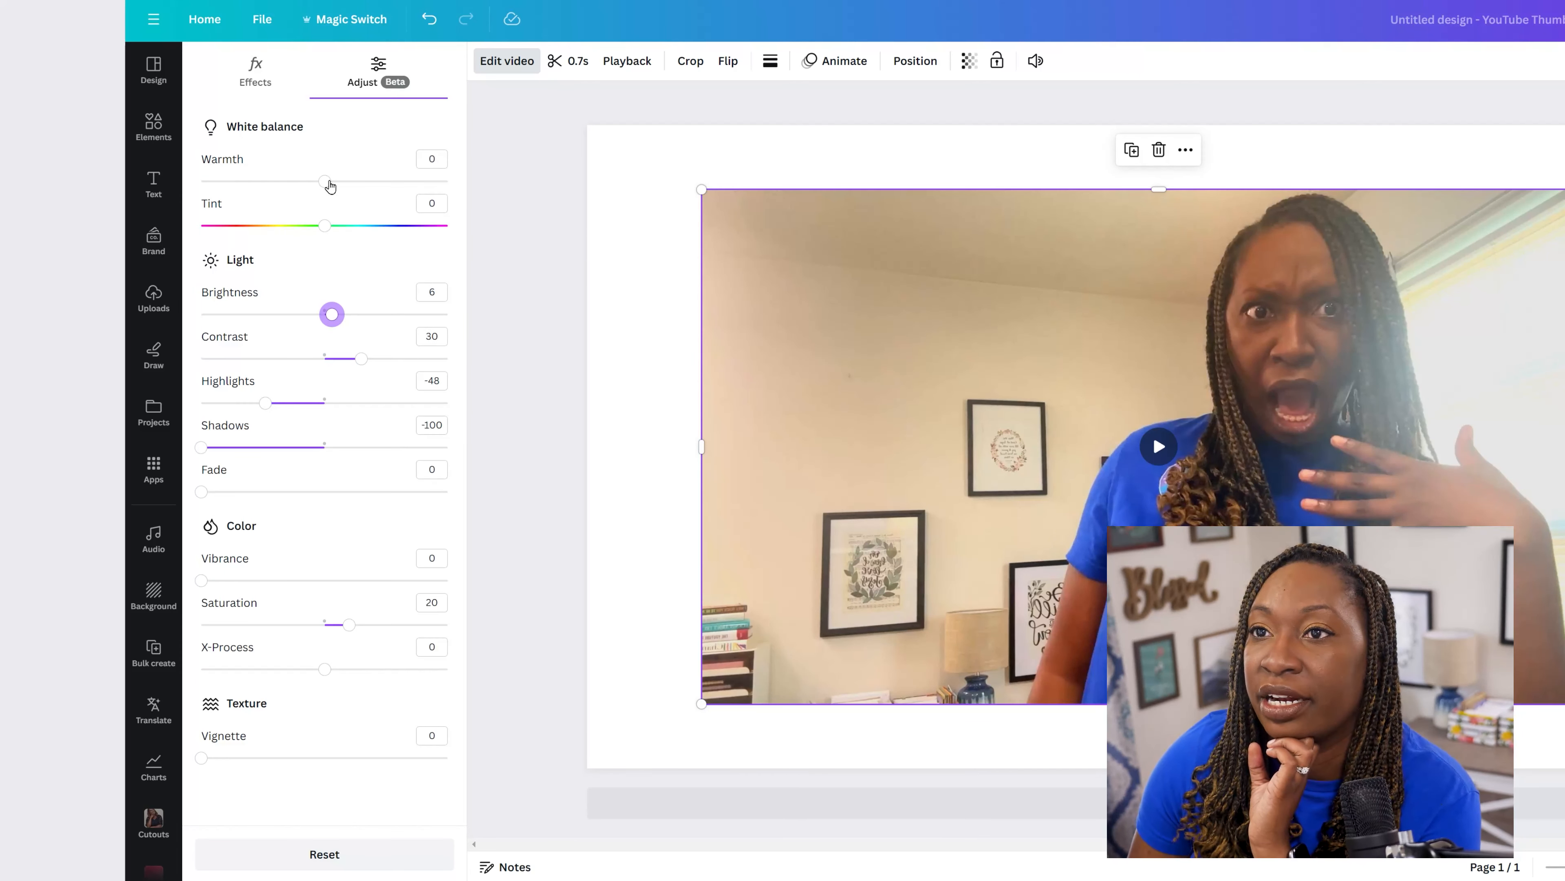
pyautogui.moveTo(347, 191); pyautogui.dragTo(330, 191)
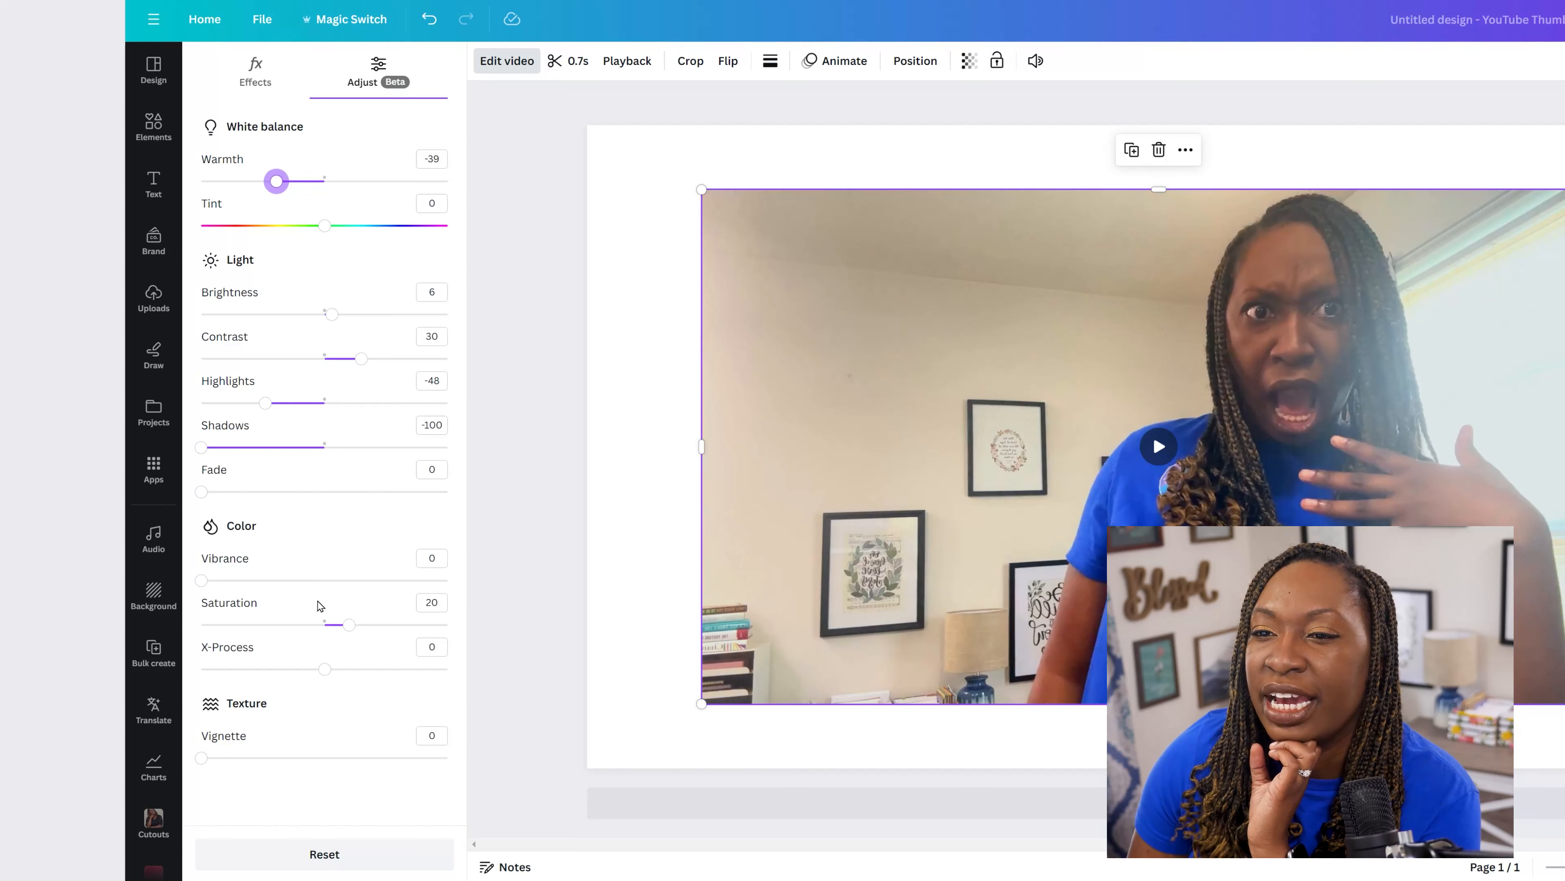
pyautogui.moveTo(201, 757); pyautogui.dragTo(323, 756)
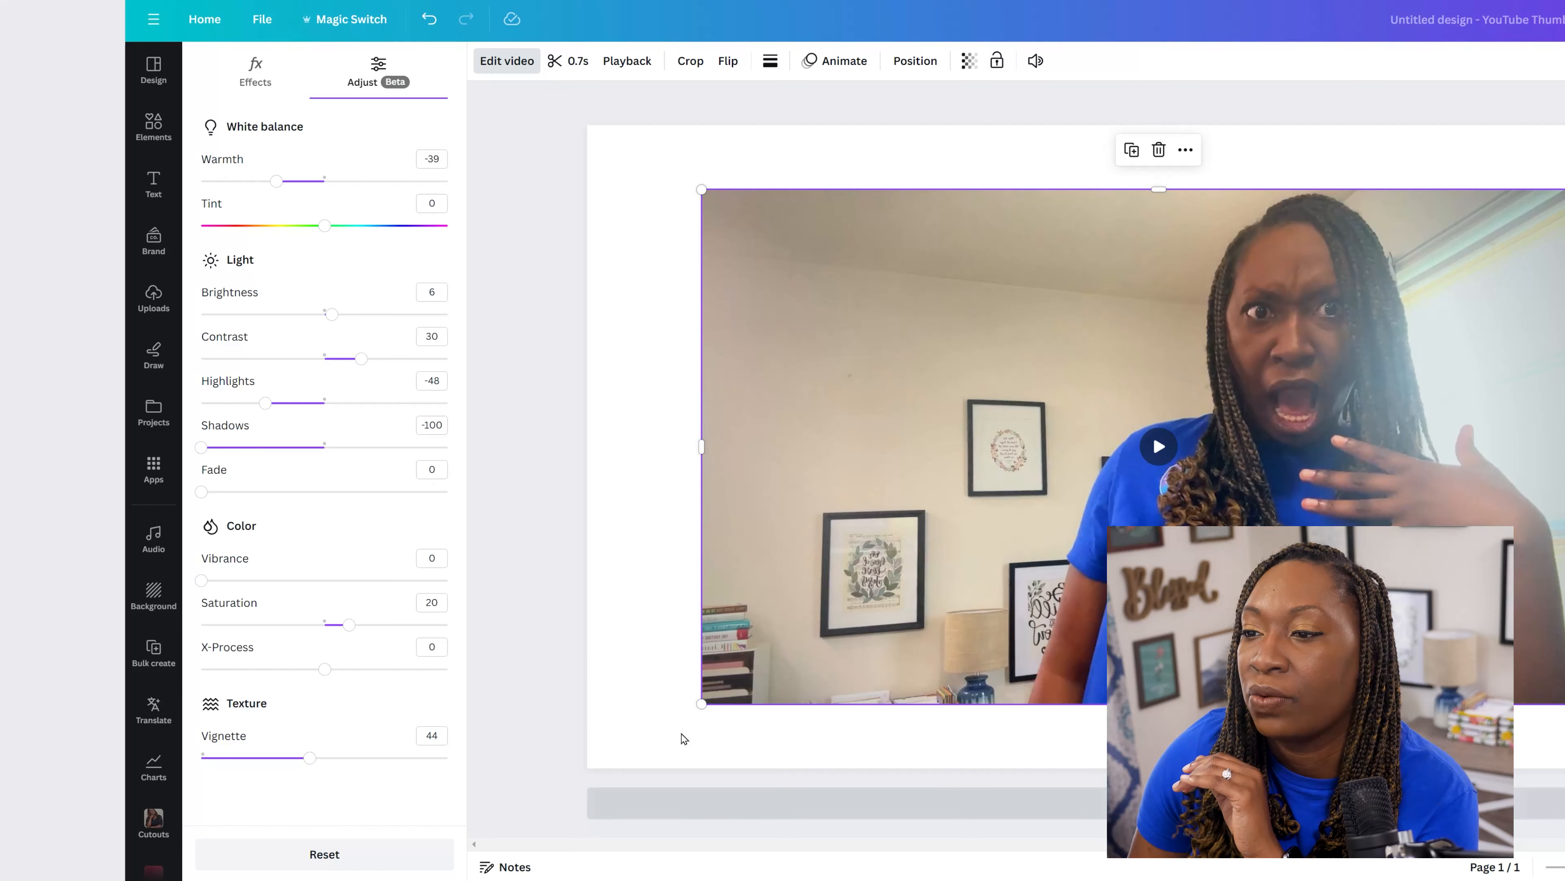
# Step: Enlarge the clip from its corners until it covers the whole page, and leave the video adjustments
pyautogui.moveTo(702, 708); pyautogui.dragTo(552, 787)
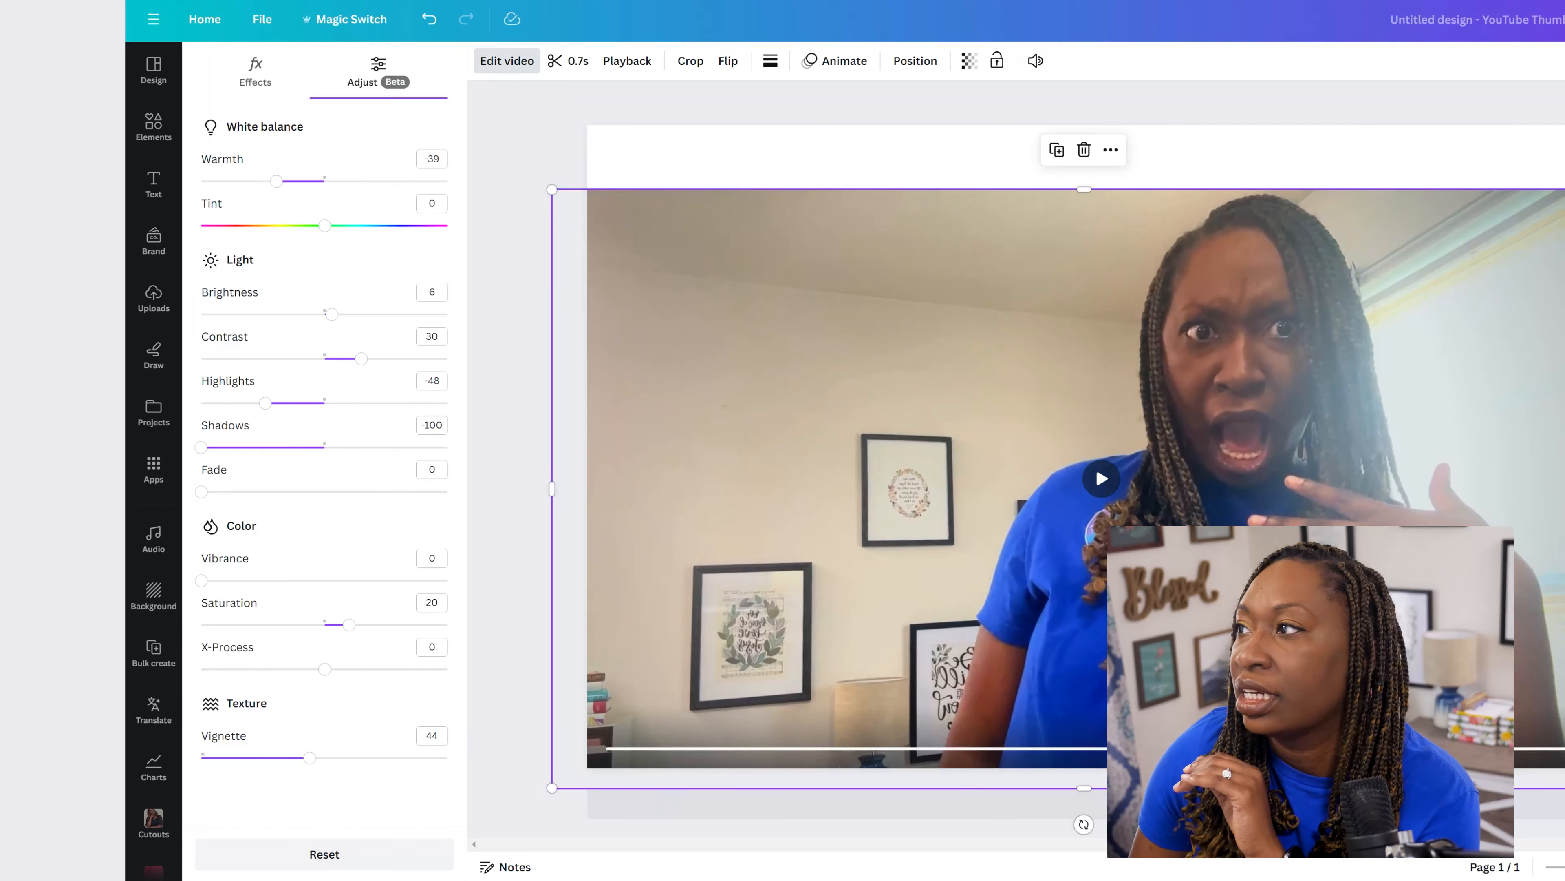
pyautogui.moveTo(1564, 189); pyautogui.dragTo(1564, 117)
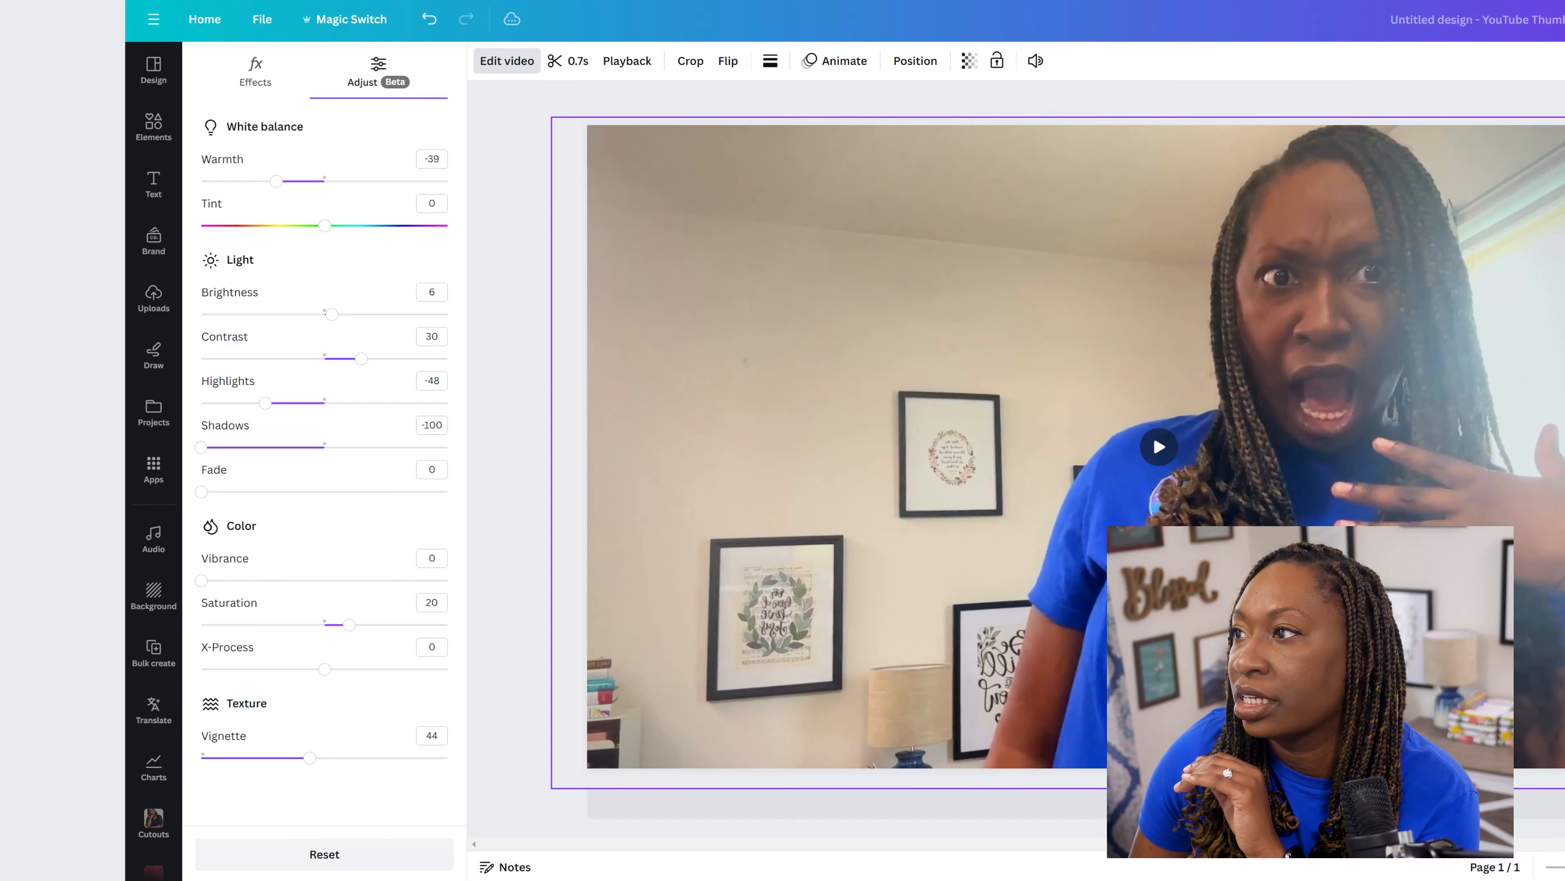
pyautogui.click(153, 298)
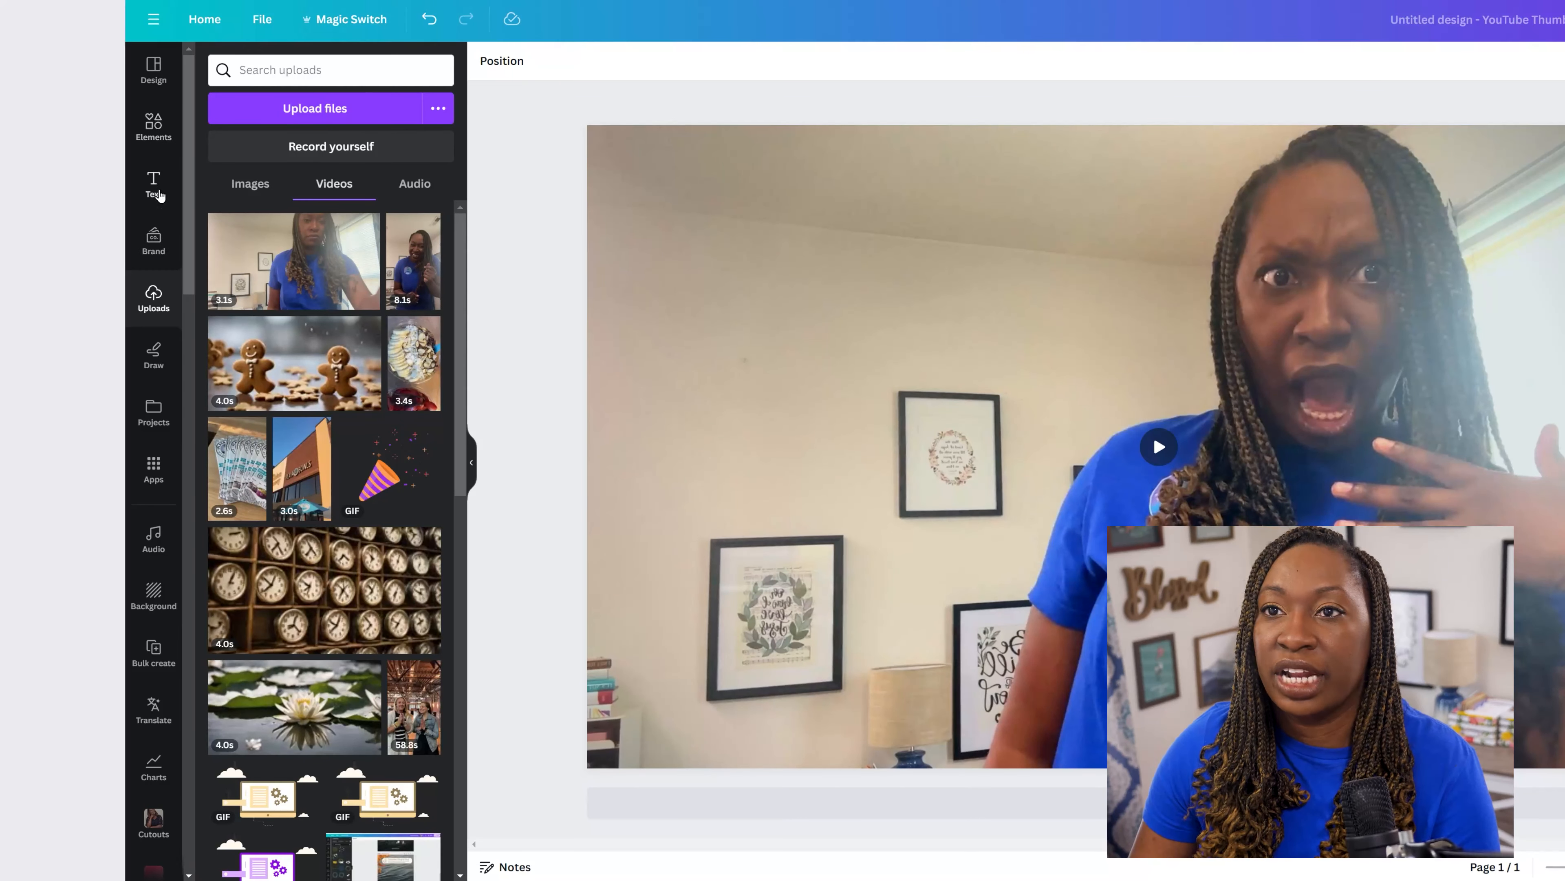
# Step: Add a subheading reading "CANVA AI BE LIKE" over the clip and enlarge it to about font size 89.1
pyautogui.click(154, 185)
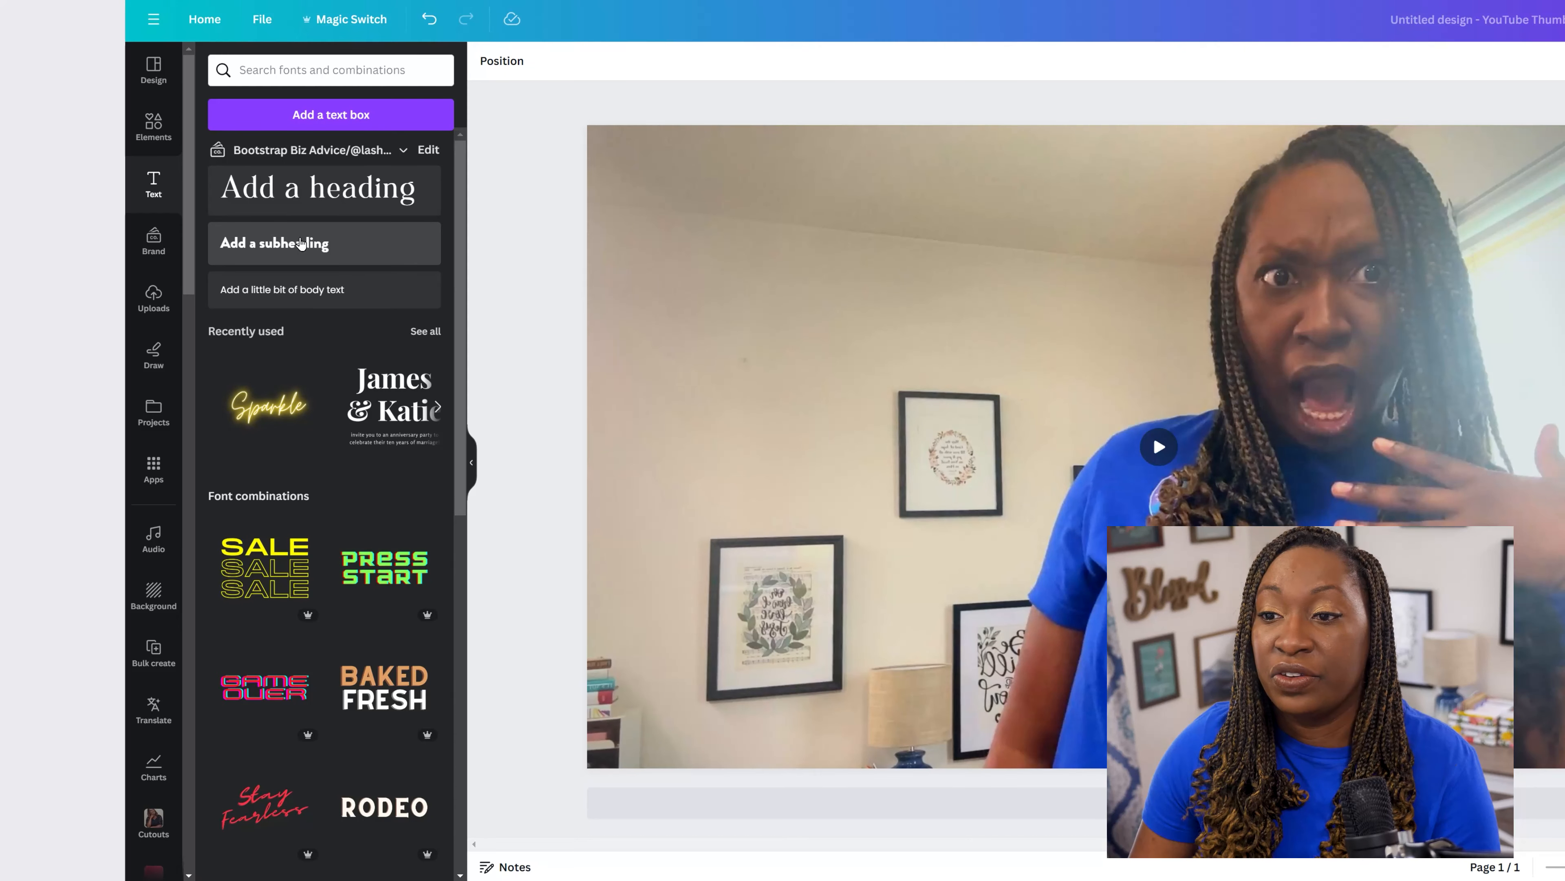
pyautogui.click(301, 243)
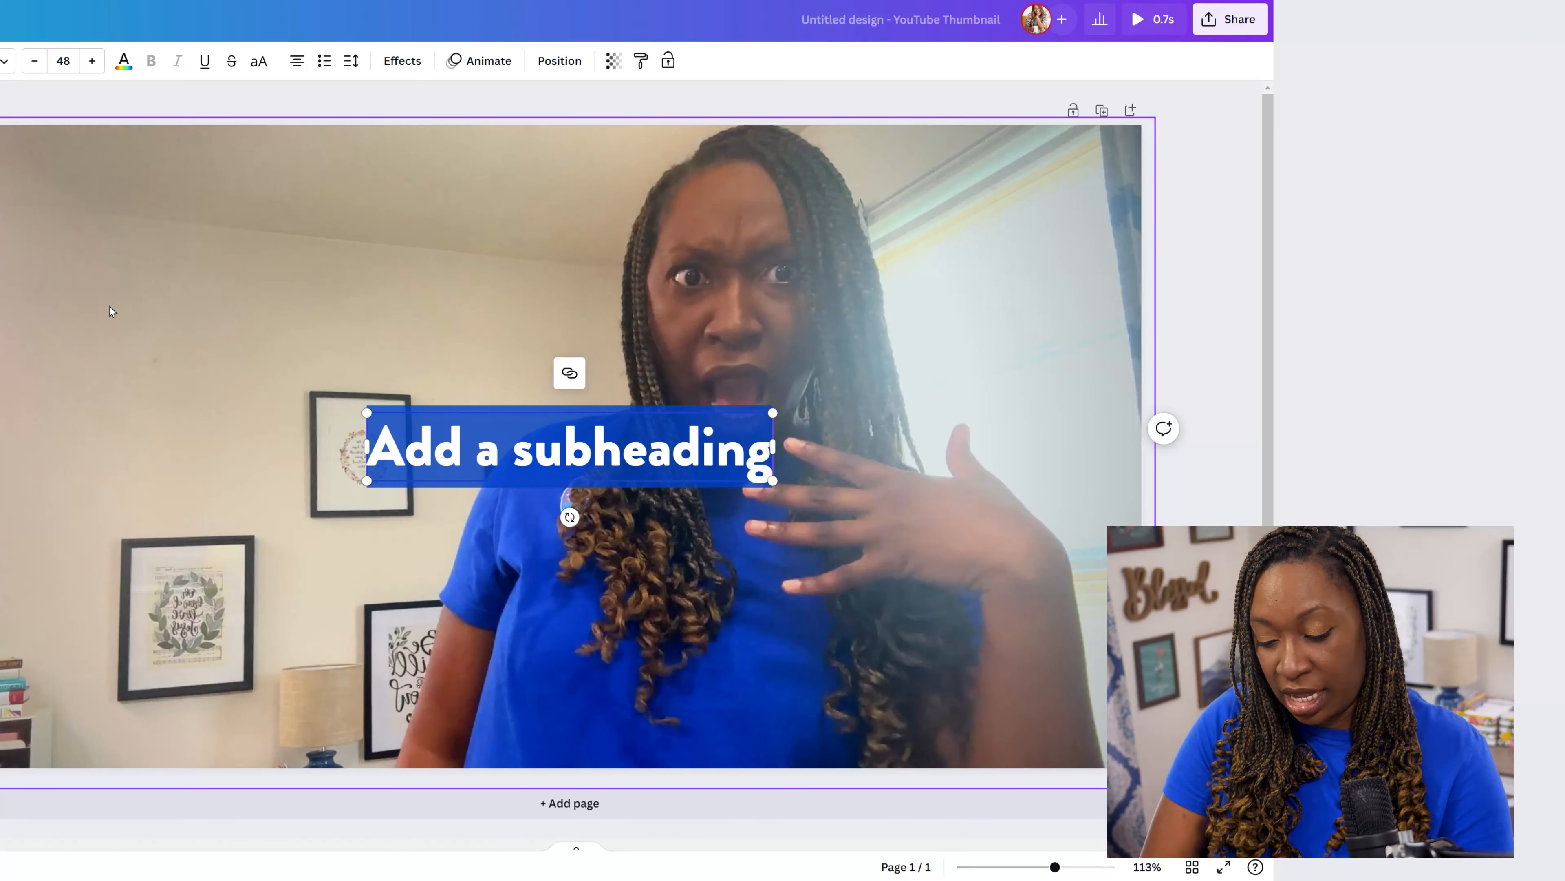
pyautogui.write('CANVA')
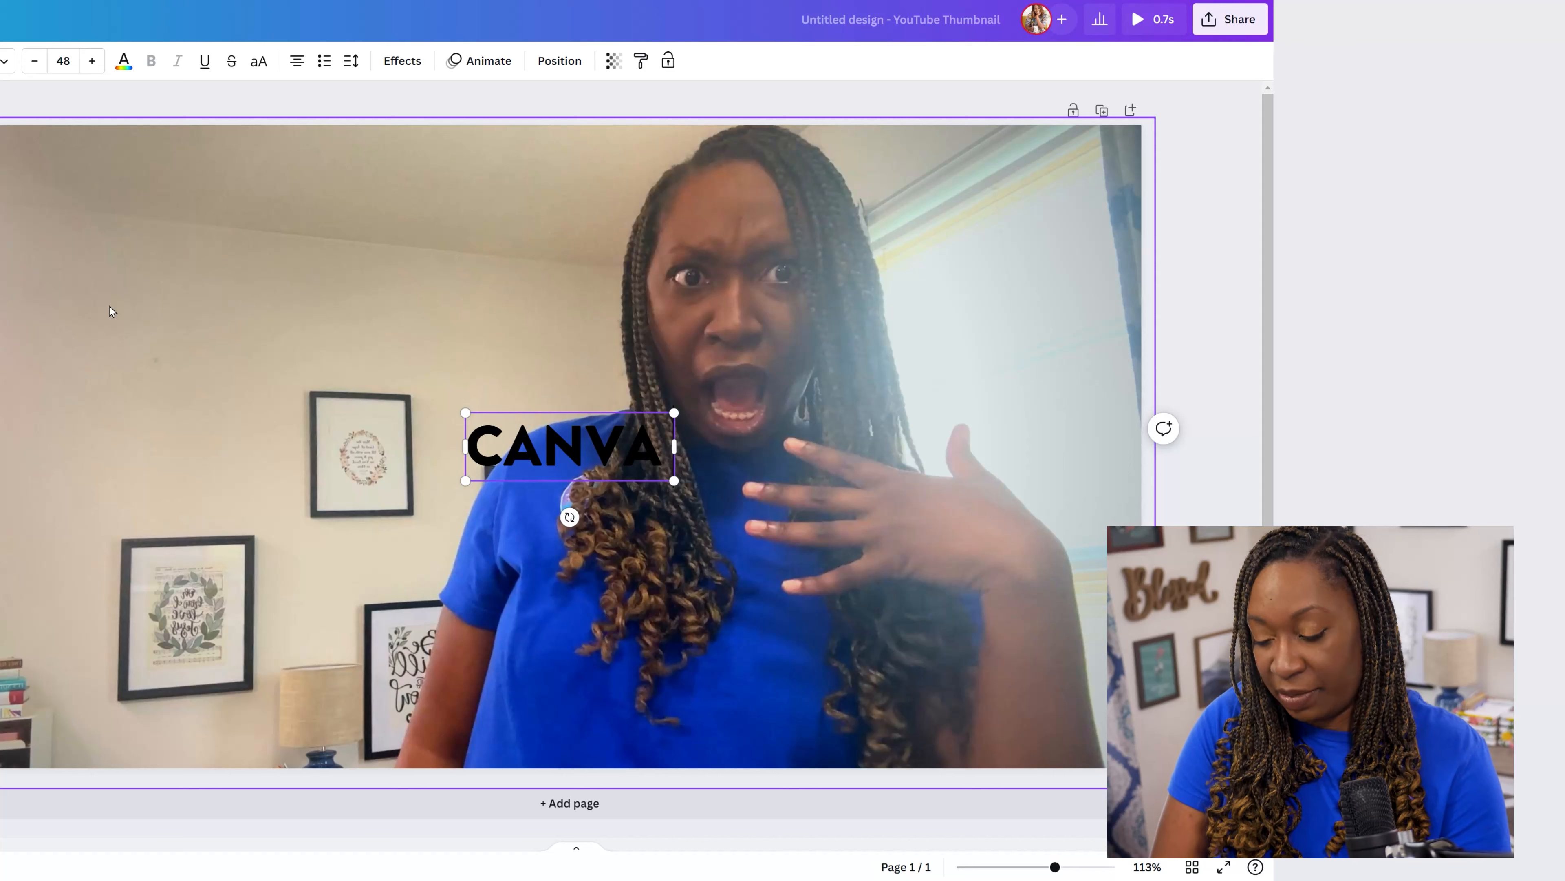
pyautogui.write(' BE L')
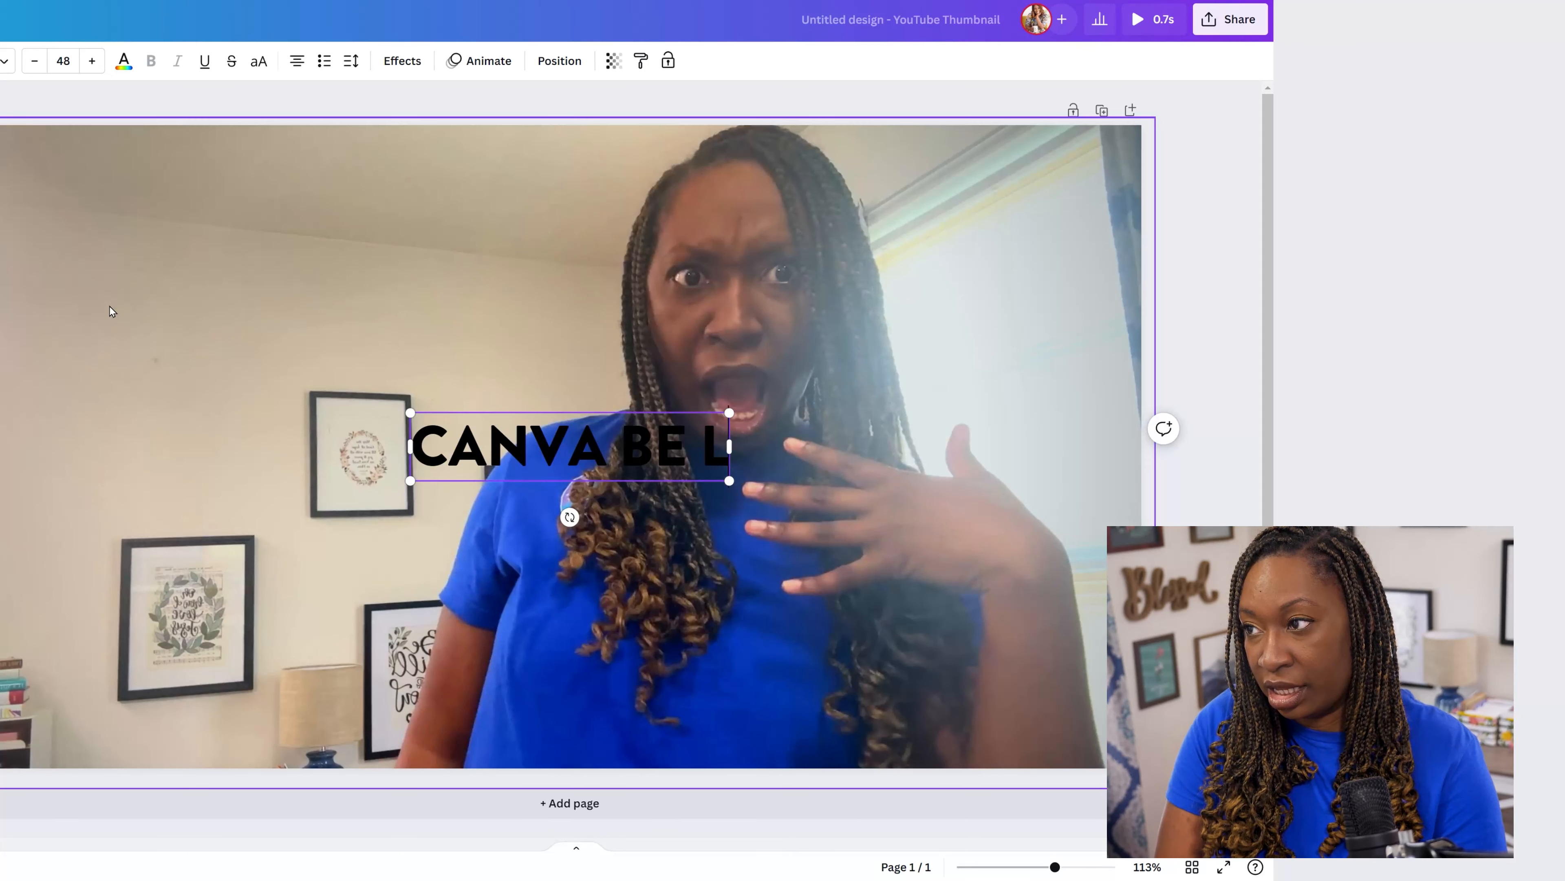
pyautogui.press('BackSpace')
pyautogui.press('BackSpace')
pyautogui.press('BackSpace')
pyautogui.press('BackSpace')
pyautogui.press('BackSpace')
pyautogui.write('A')
pyautogui.press('BackSpace')
pyautogui.press('BackSpace')
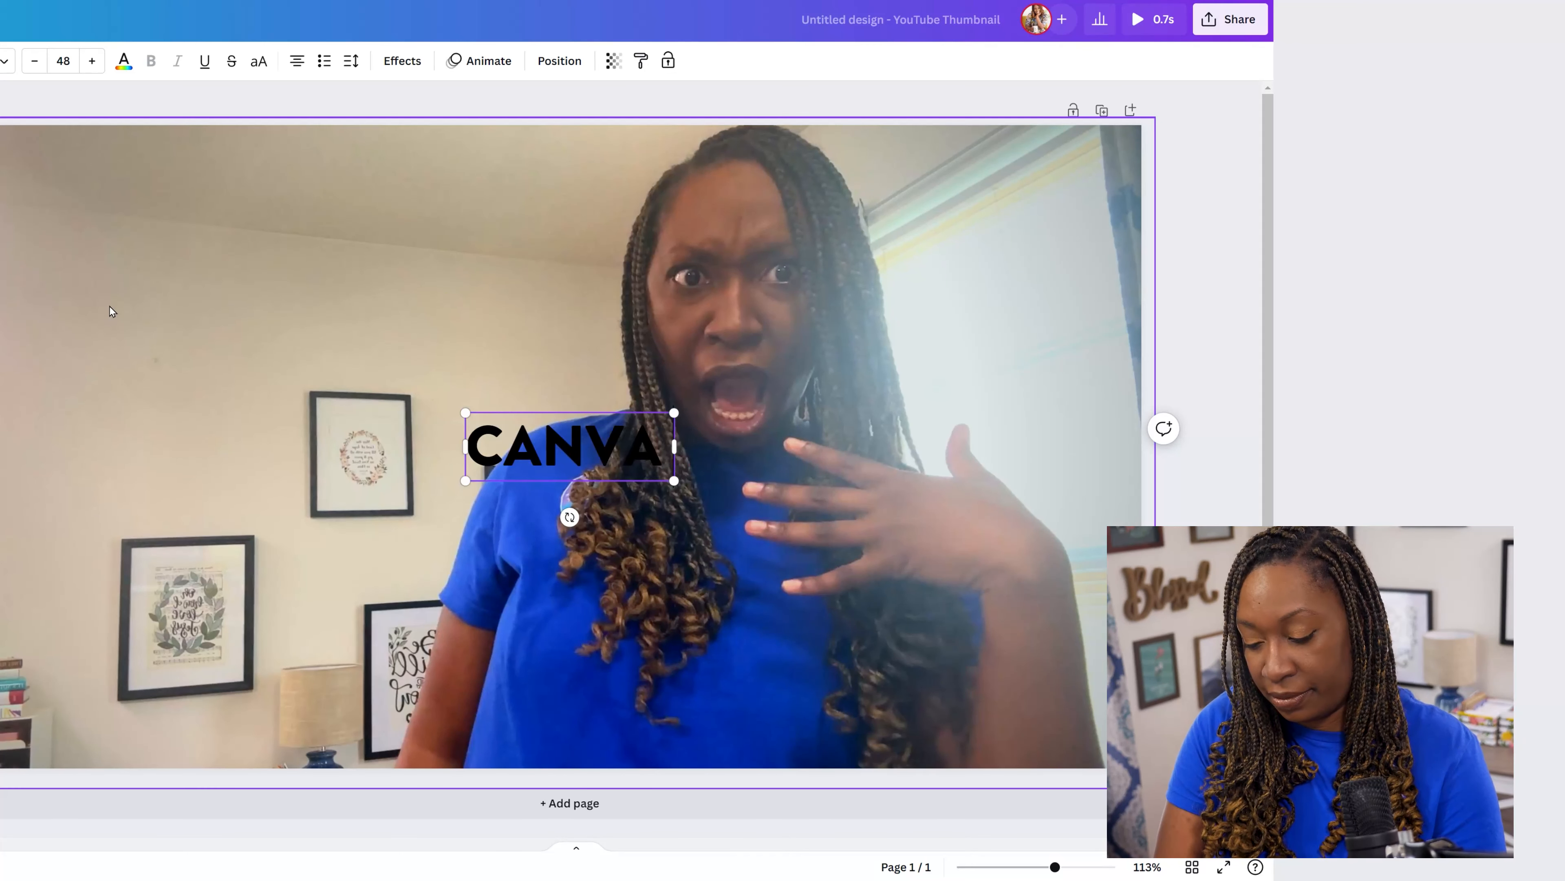
pyautogui.write('AI M')
pyautogui.press('BackSpace')
pyautogui.press('BackSpace')
pyautogui.write('BE LIKE')
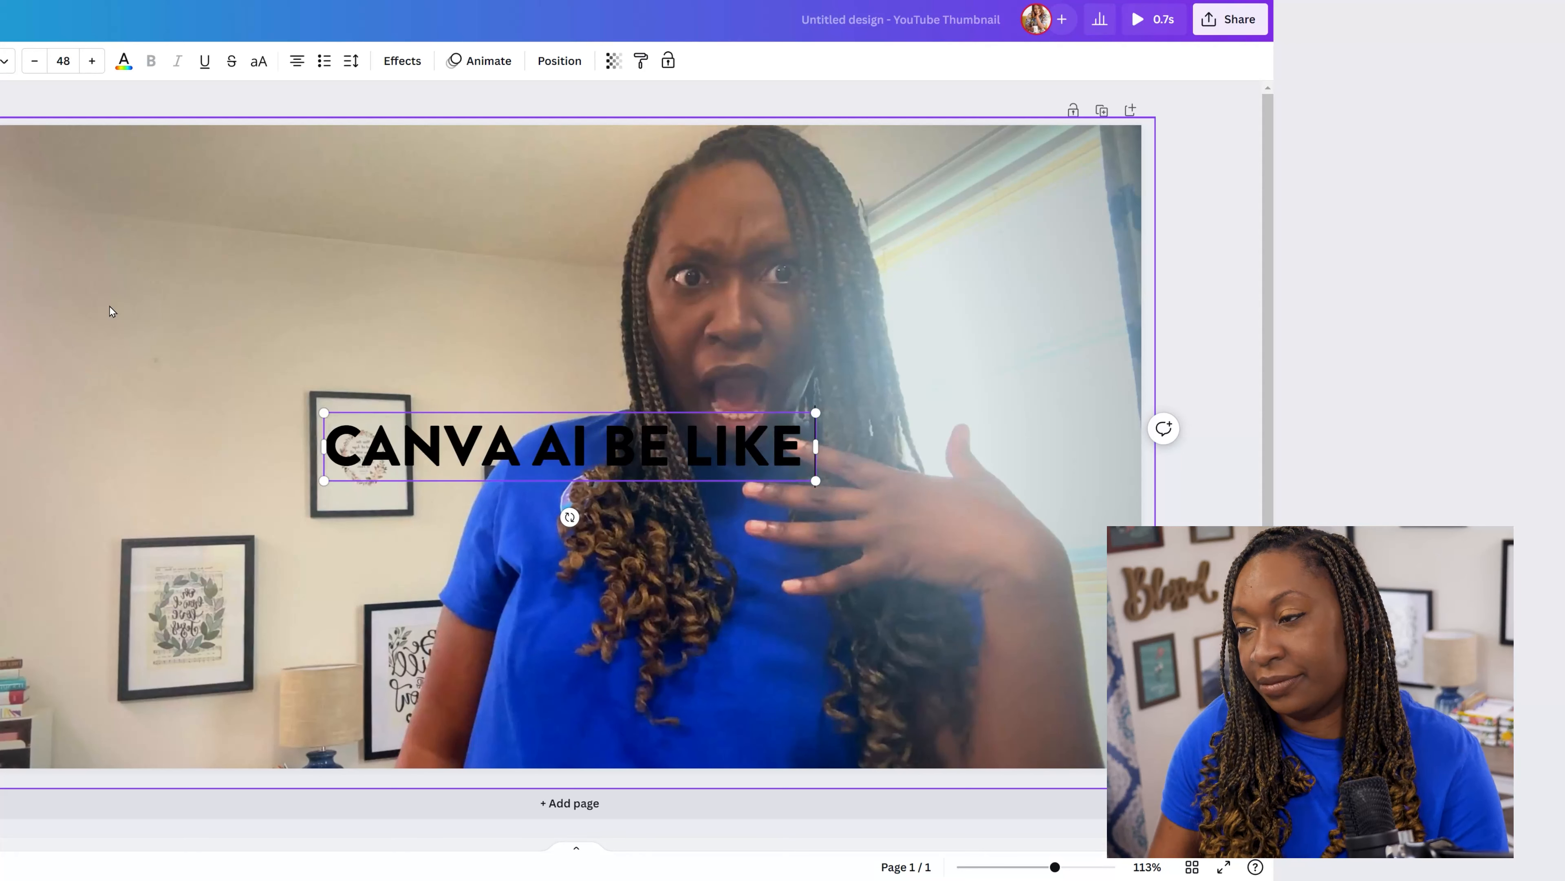
pyautogui.moveTo(326, 481); pyautogui.dragTo(0, 539)
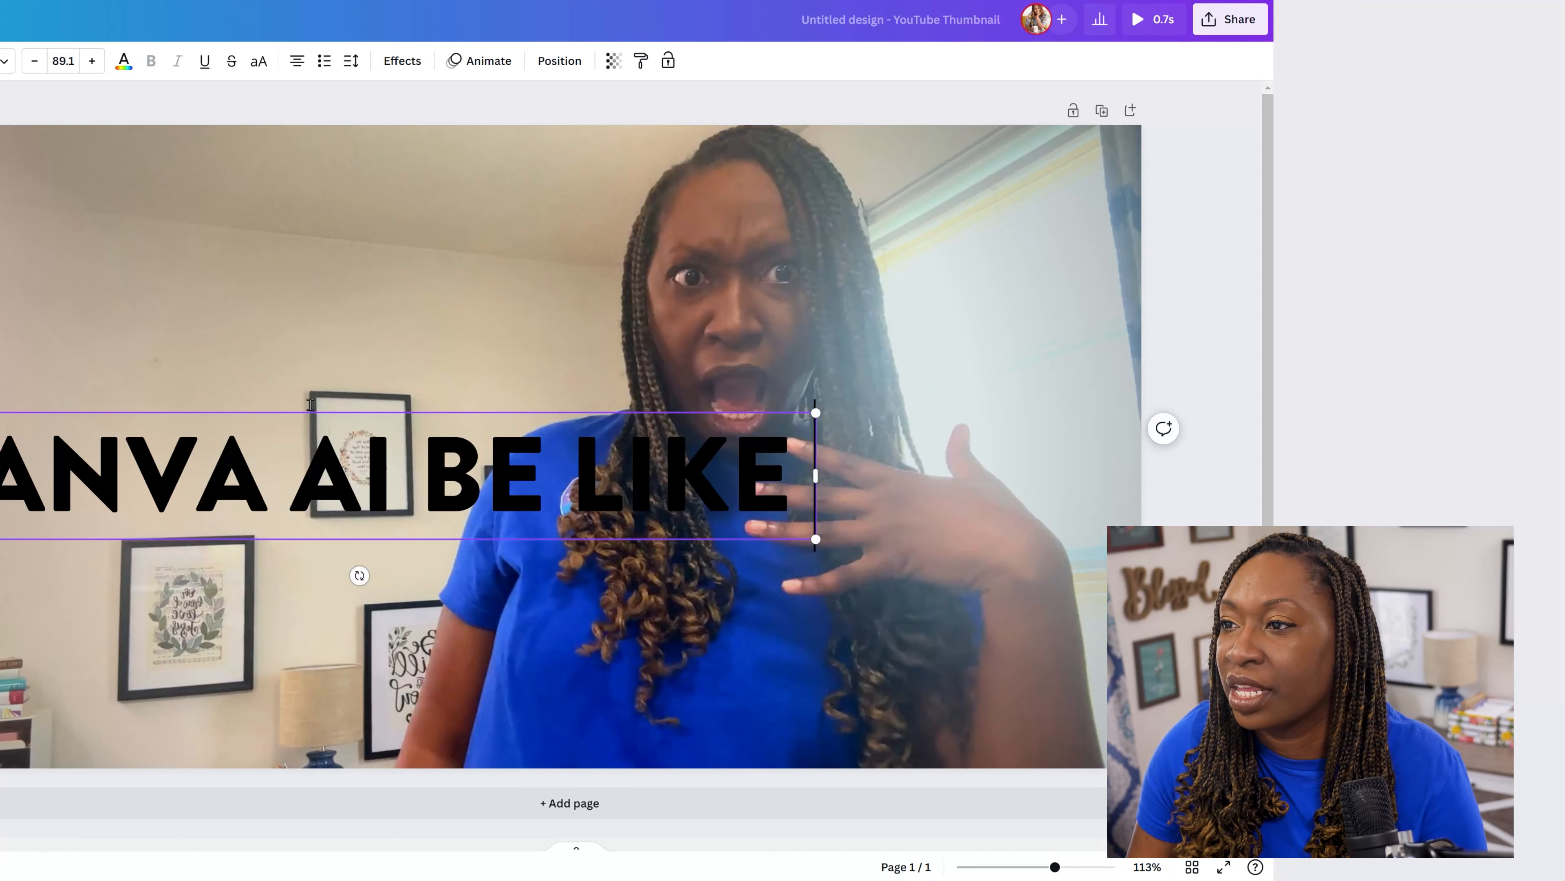
# Step: Move the caption to the lower part of the clip and enlarge it to about font size 103
pyautogui.moveTo(640, 491); pyautogui.dragTo(889, 663)
pyautogui.moveTo(1025, 588); pyautogui.dragTo(1158, 570)
pyautogui.moveTo(935, 580); pyautogui.dragTo(871, 586)
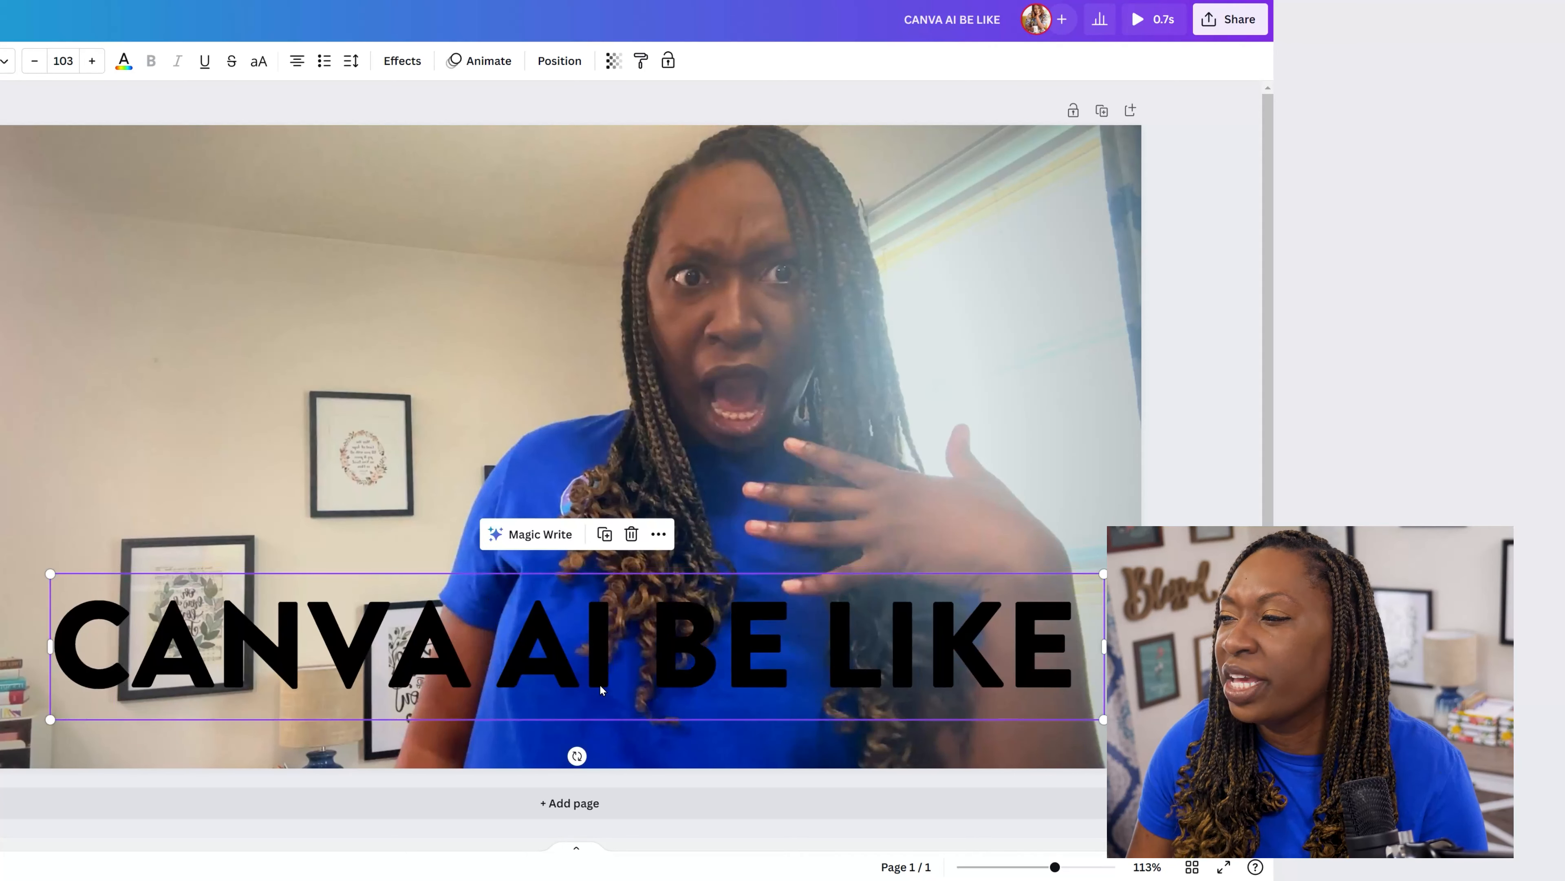
# Step: Replace the word "AI" in the caption with "MAGIC" so it reads "CANVA MAGIC BE LIKE"
pyautogui.click(622, 662)
pyautogui.press('BackSpace')
pyautogui.press('BackSpace')
pyautogui.write('MAGIC')
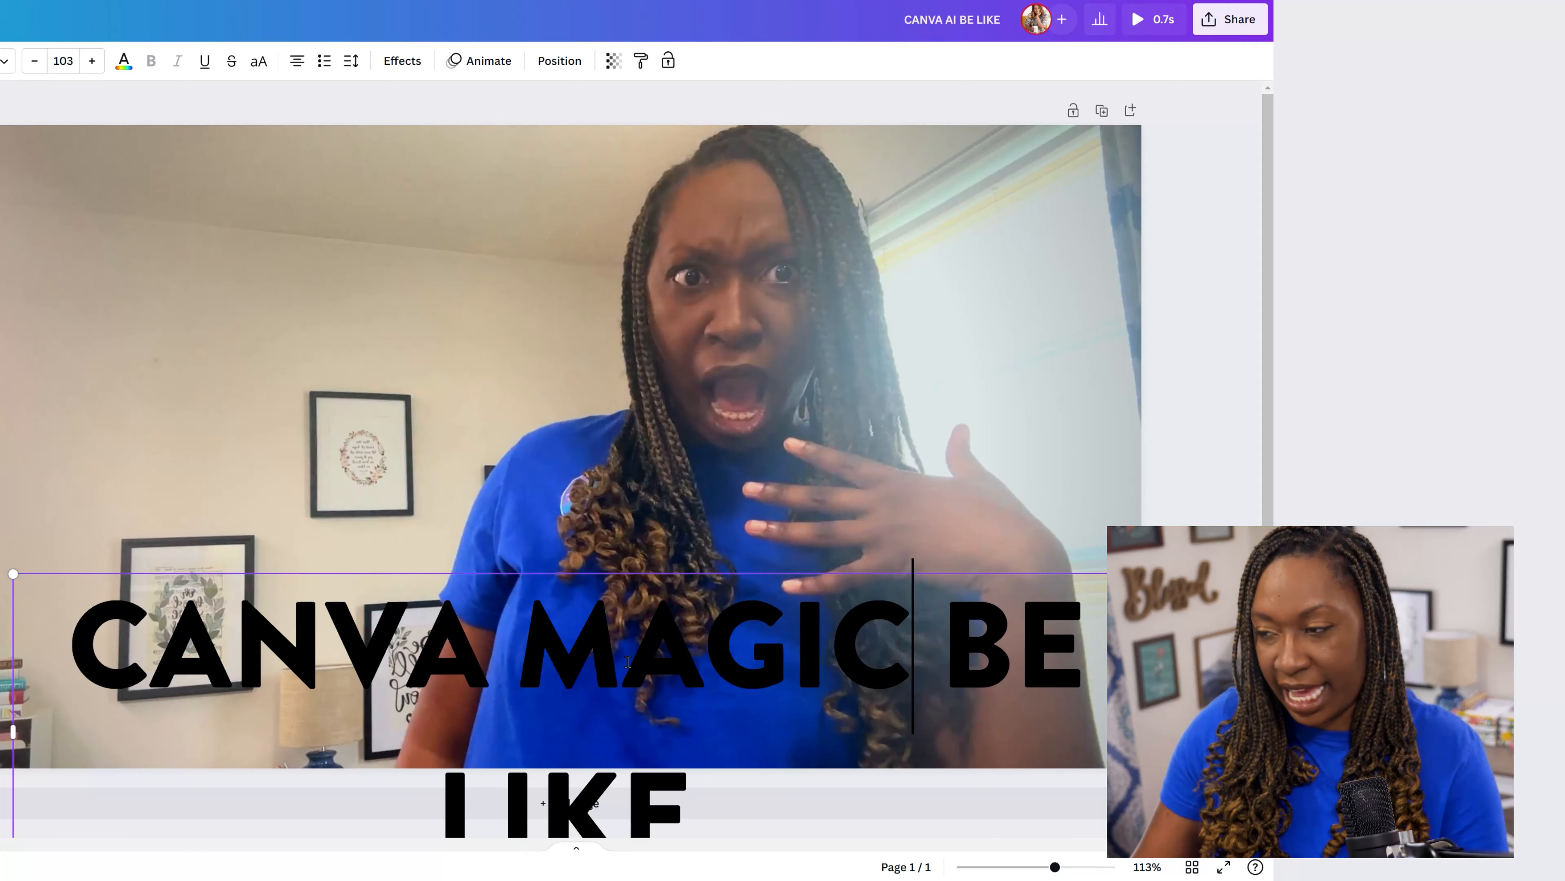
# Step: Reduce the whole caption's font size to 78.9 so it fits on one line
pyautogui.hotkey('ctrl', 'a')
pyautogui.click(35, 62)
pyautogui.click(35, 61)
pyautogui.click(35, 61)
pyautogui.click(37, 65)
pyautogui.click(37, 64)
pyautogui.click(37, 65)
pyautogui.click(37, 64)
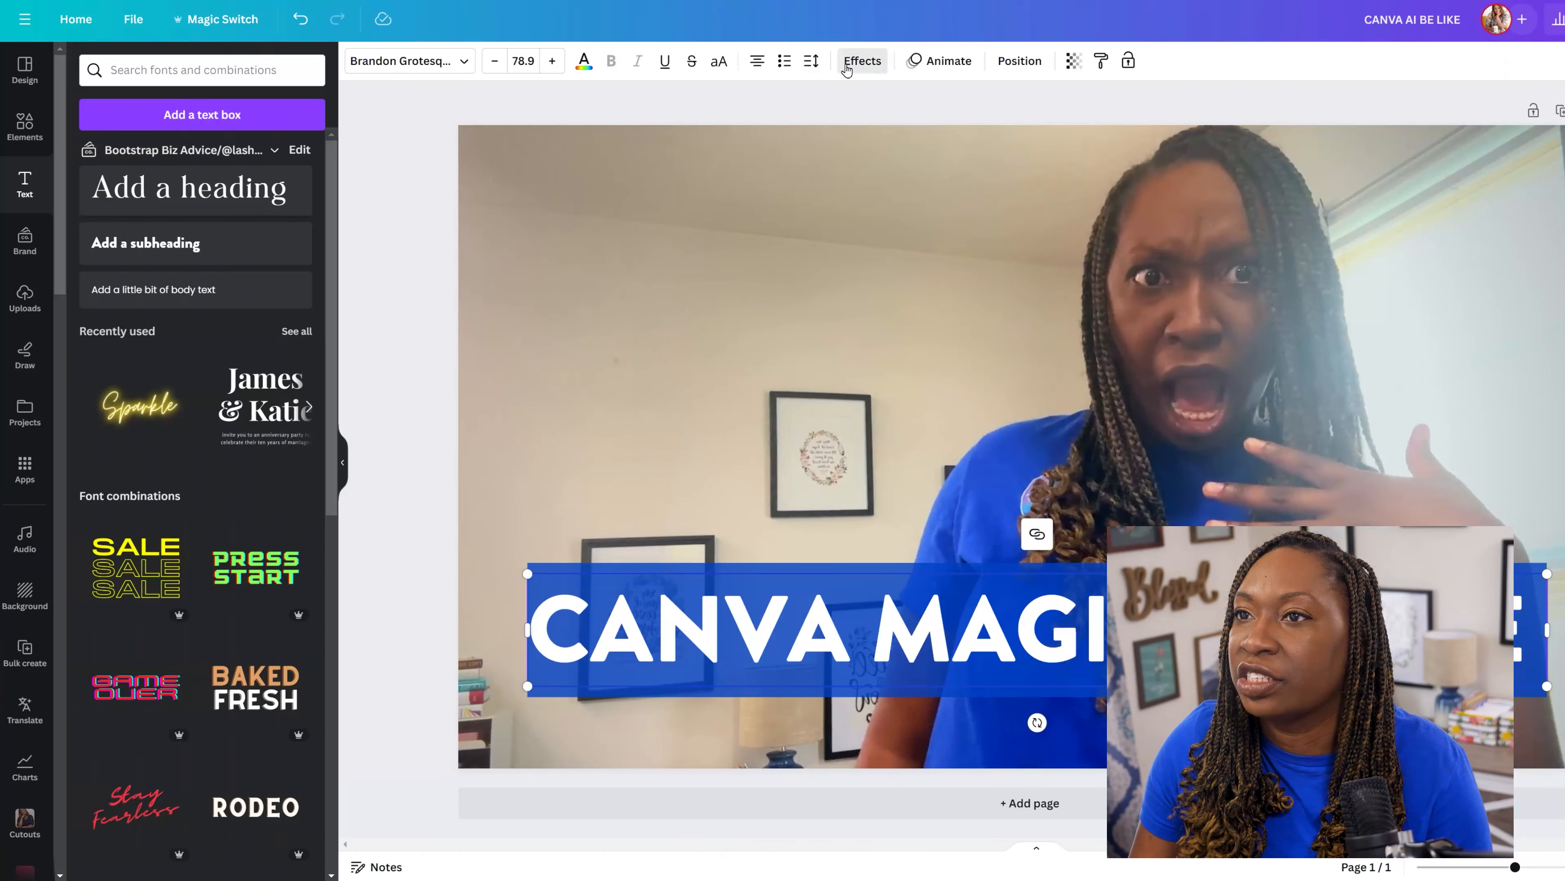
# Step: Apply a Shadow effect with offset 27 to the caption and color the text white
pyautogui.click(402, 61)
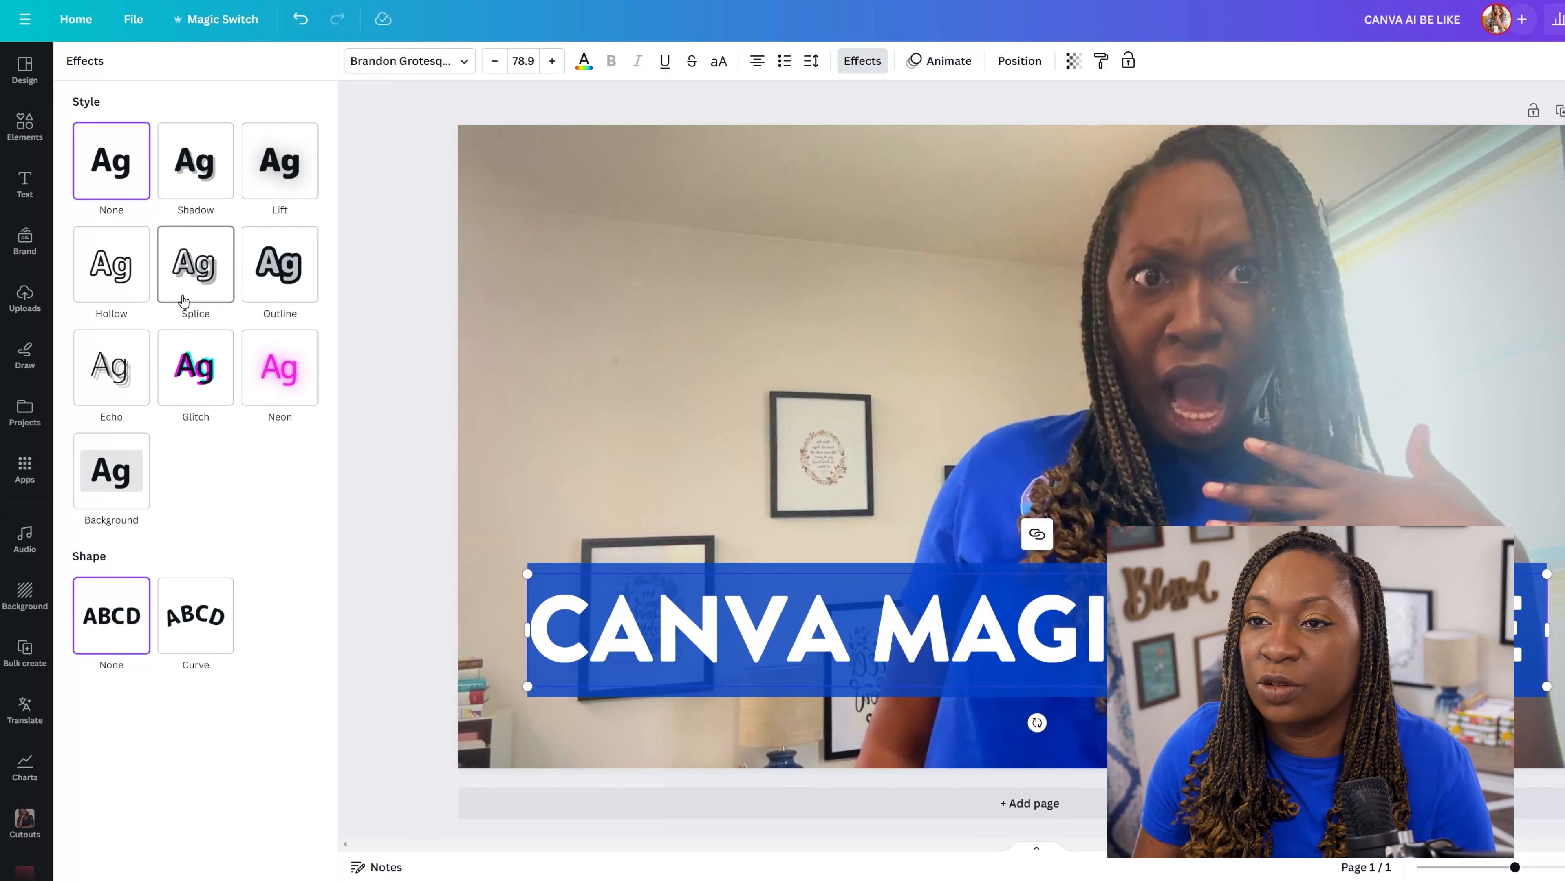
pyautogui.click(195, 161)
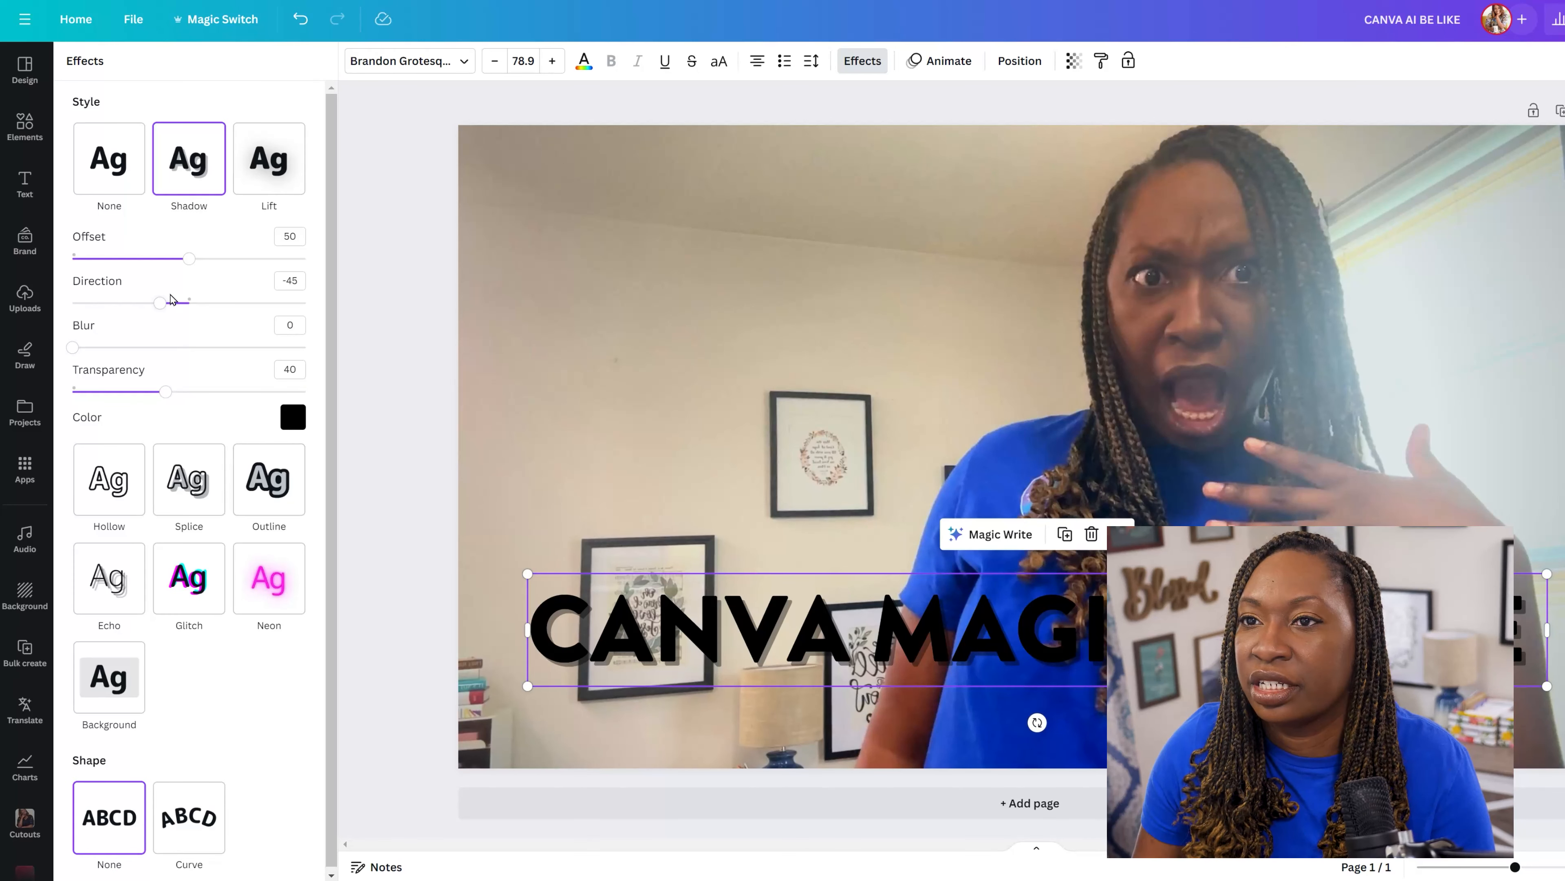
pyautogui.moveTo(188, 265); pyautogui.dragTo(140, 261)
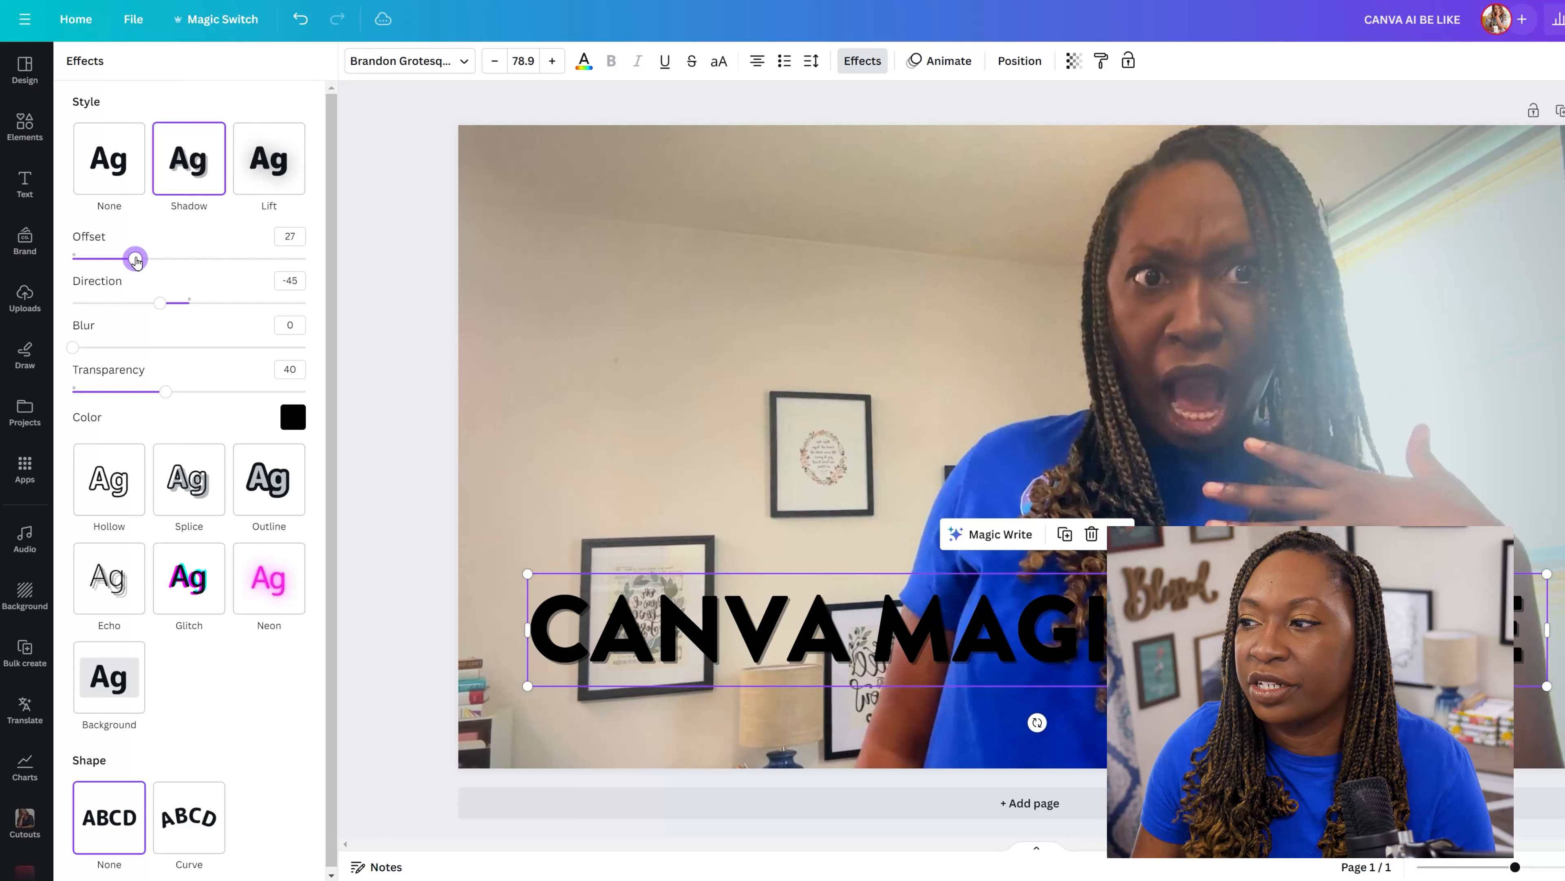
pyautogui.click(584, 60)
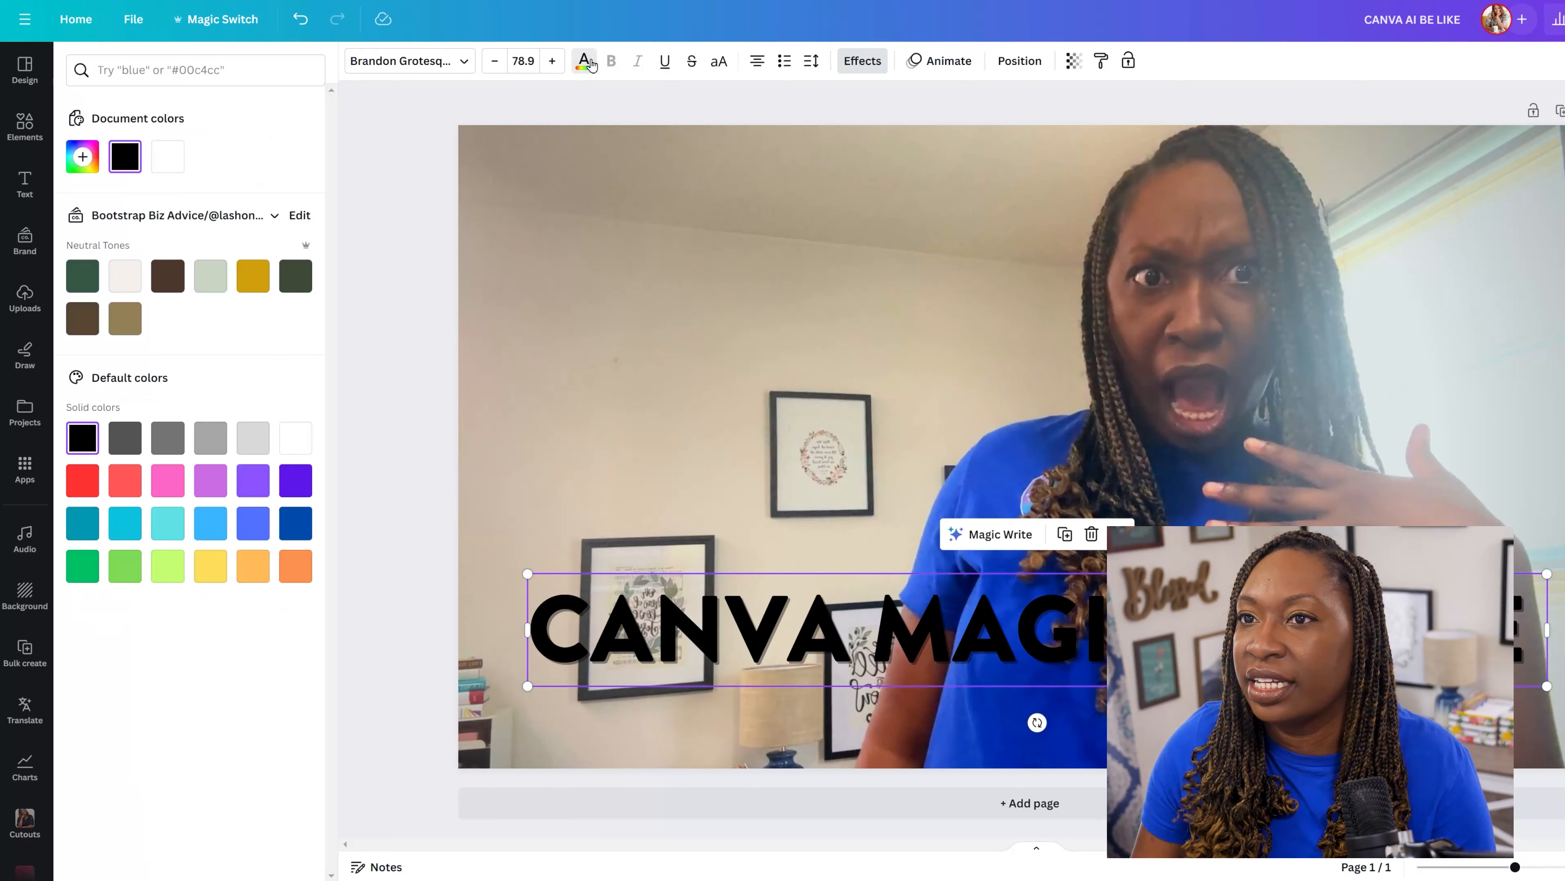
pyautogui.click(168, 156)
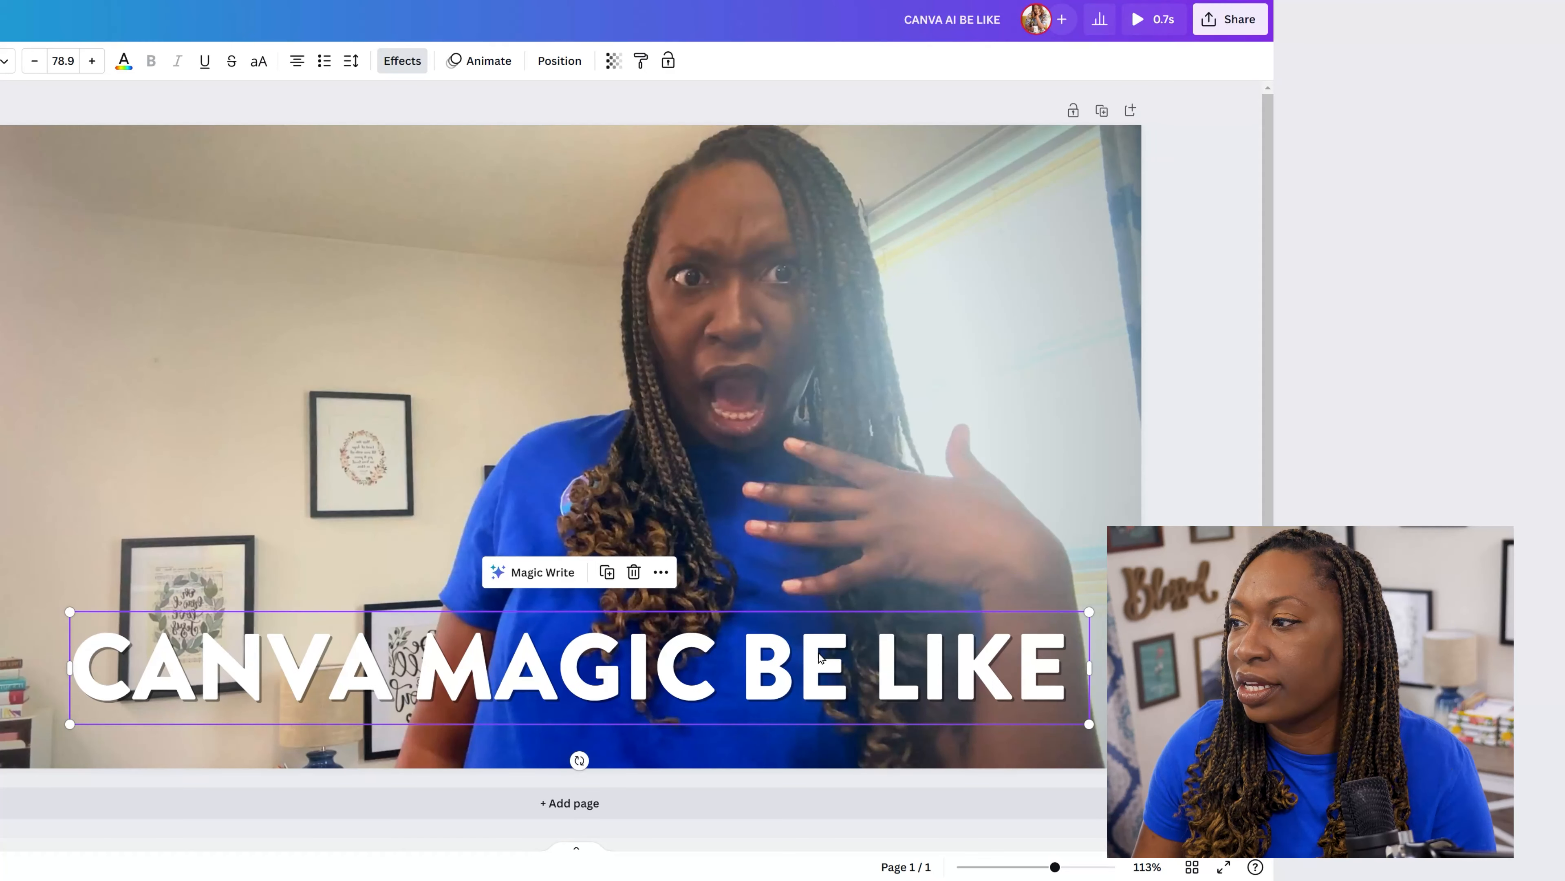
# Step: Deselect the caption and play the clip to preview the finished animation
pyautogui.click(1150, 441)
pyautogui.click(570, 447)
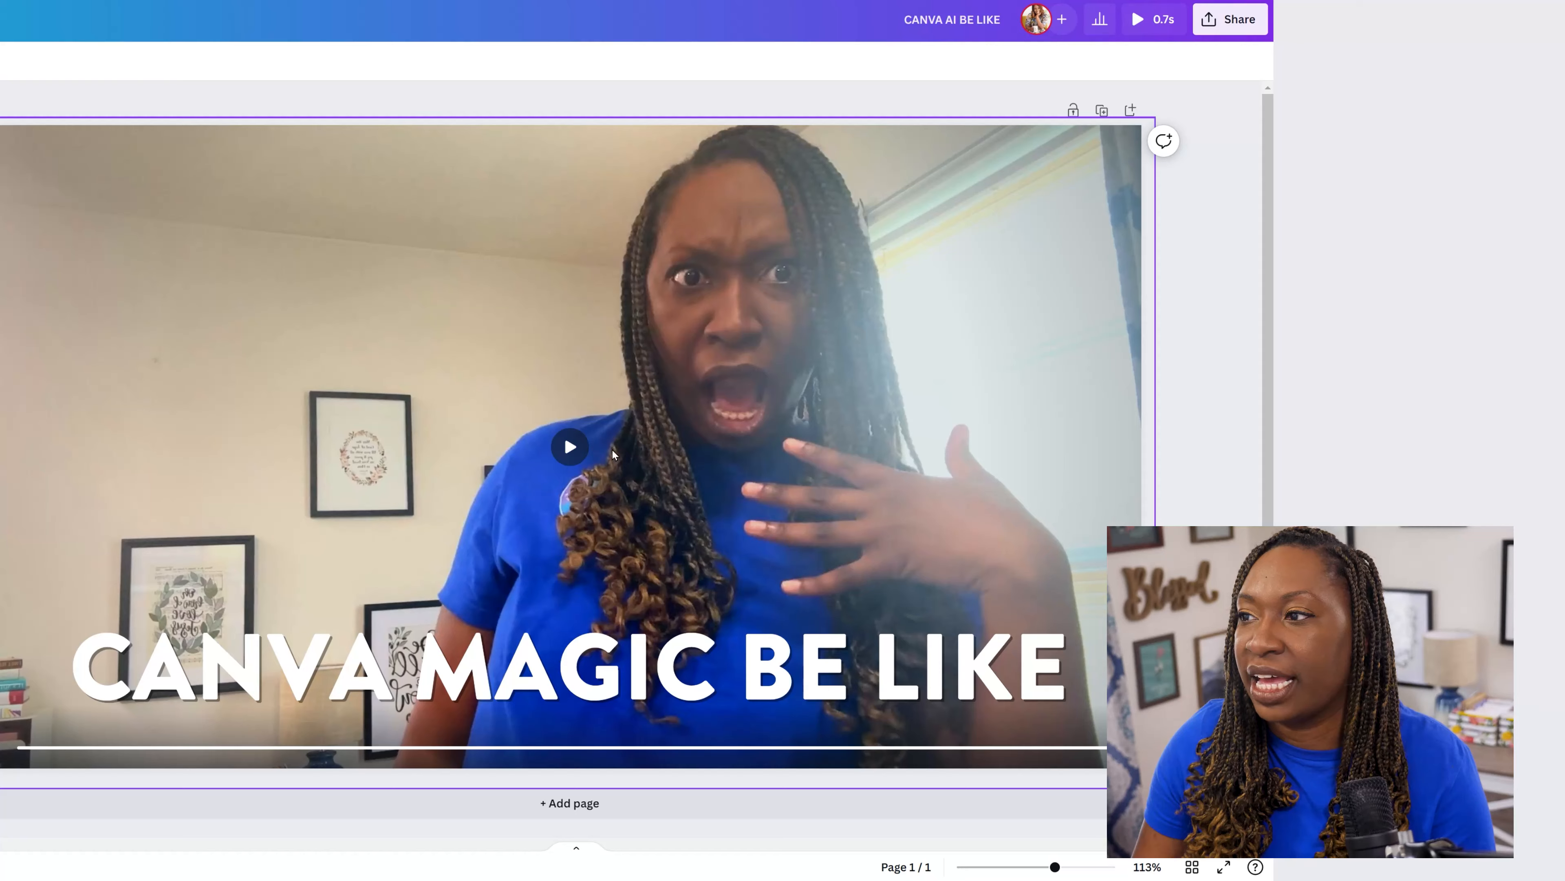
pyautogui.click(570, 448)
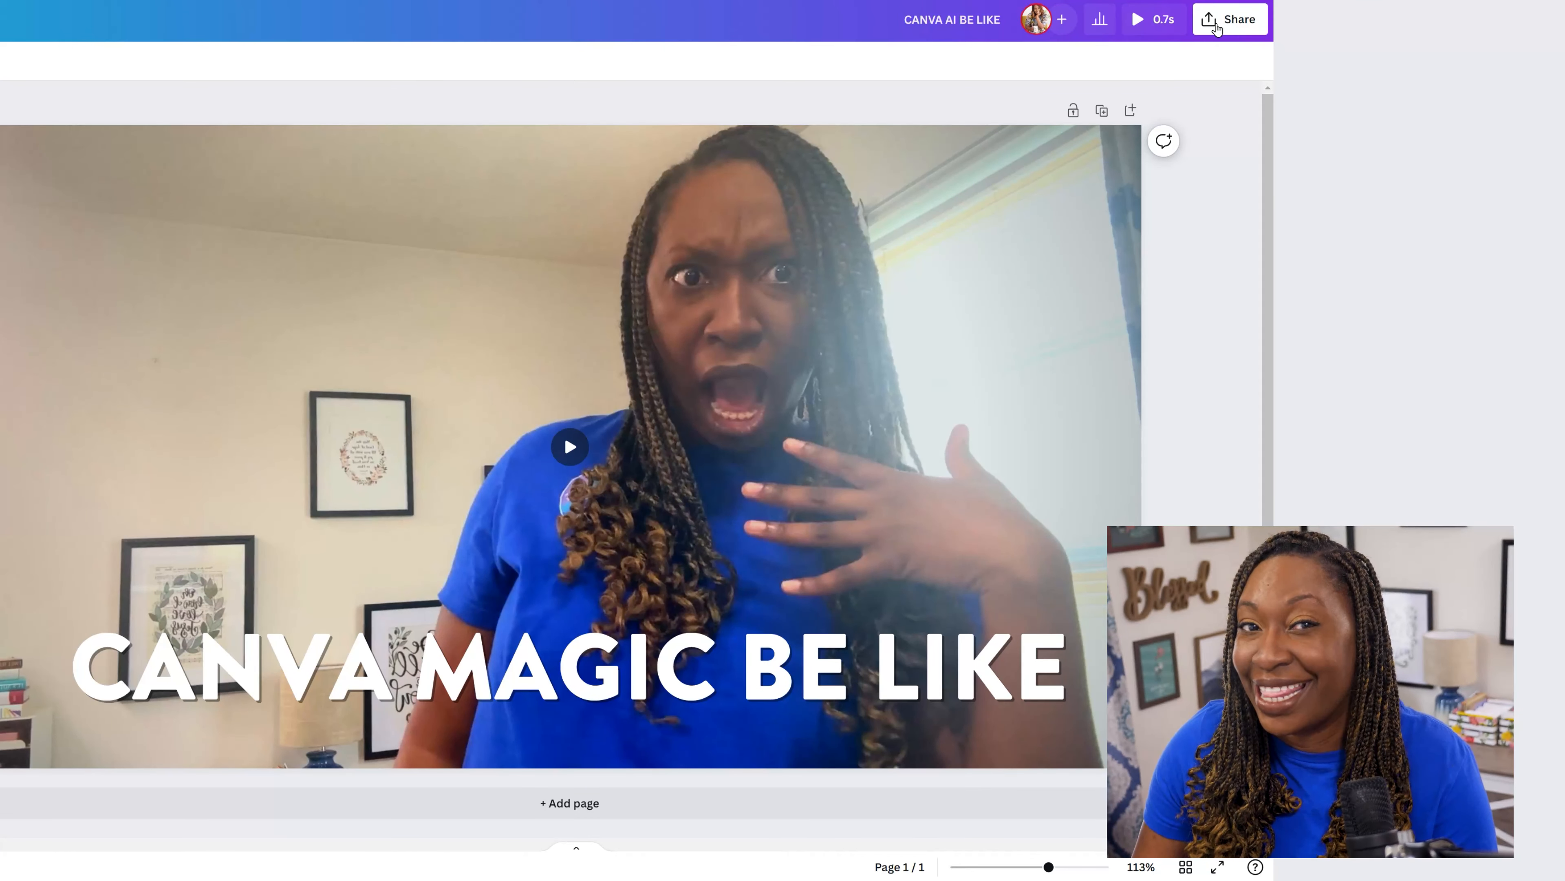
# Step: Download the design as a GIF at size 0.6 (768 × 432 px)
pyautogui.click(1216, 25)
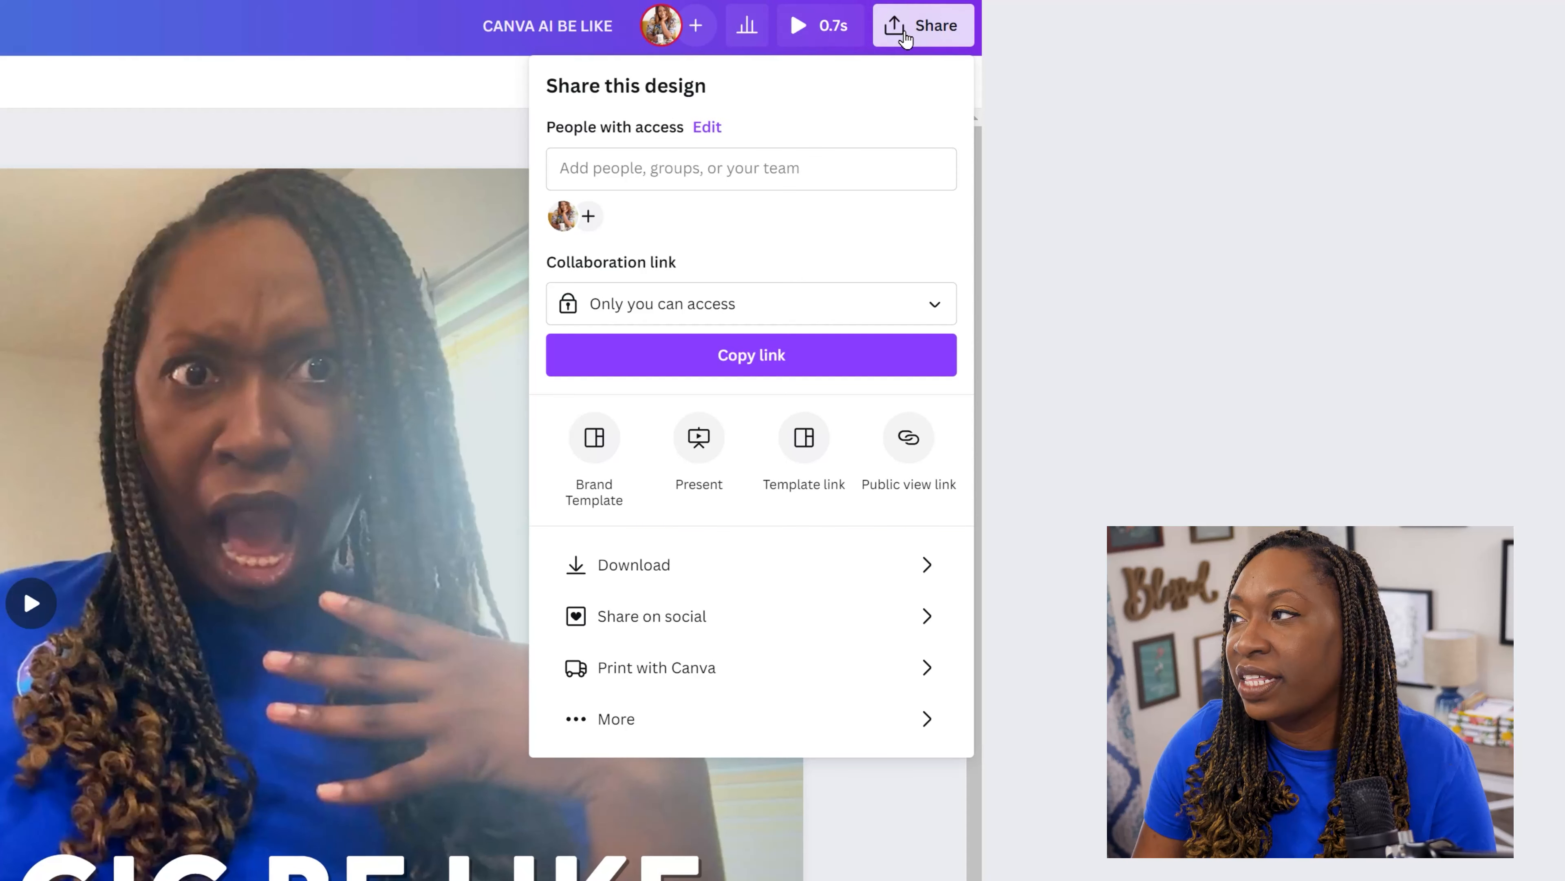
pyautogui.click(816, 577)
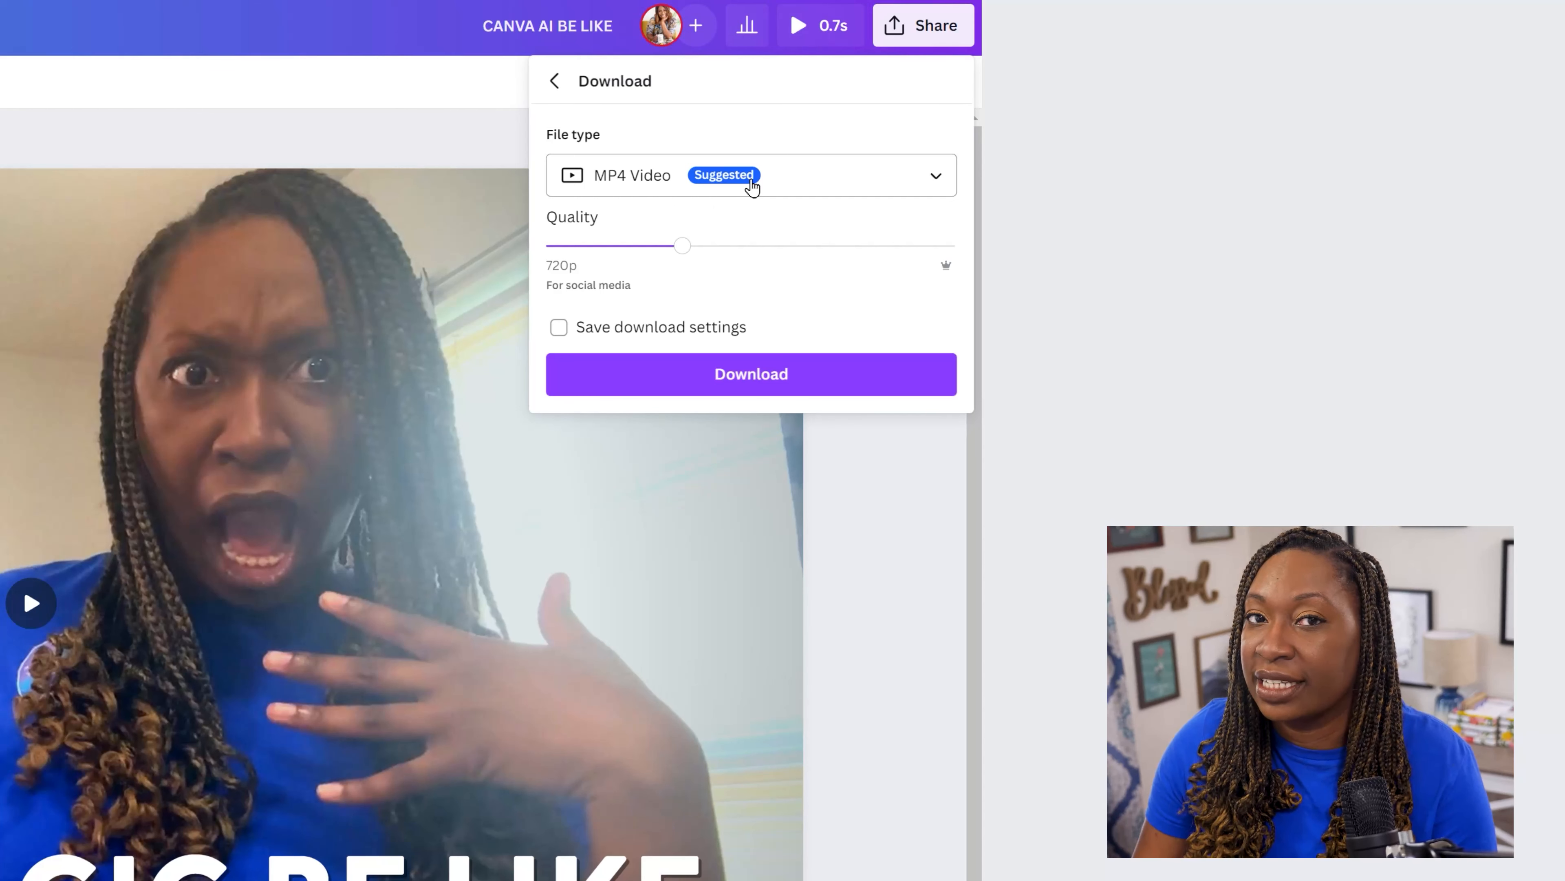
pyautogui.click(753, 187)
pyautogui.scroll(-2, 752, 241)
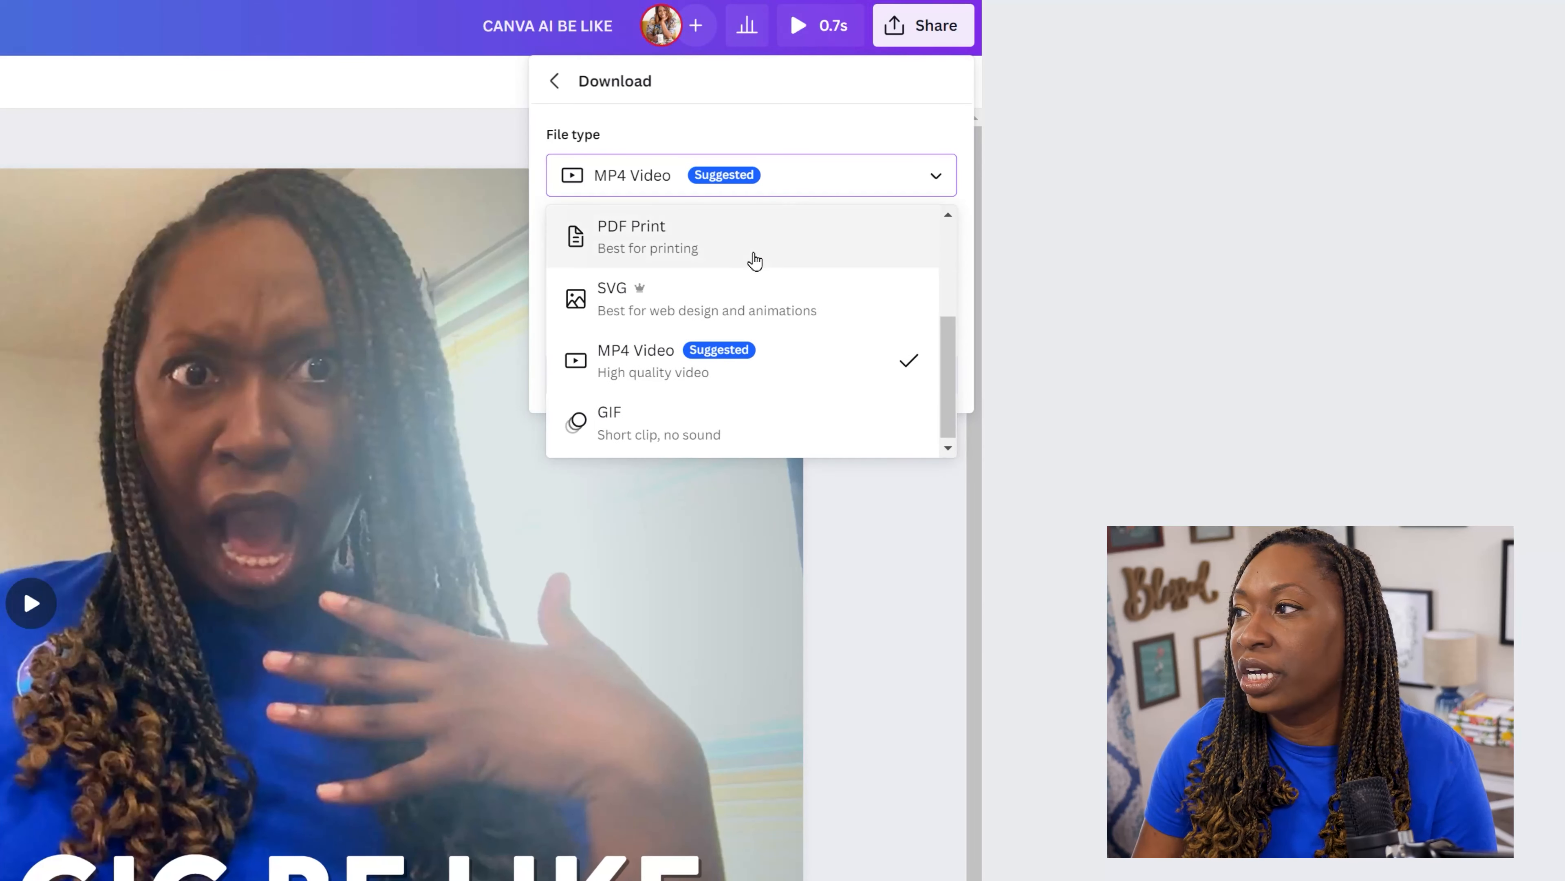
pyautogui.click(670, 439)
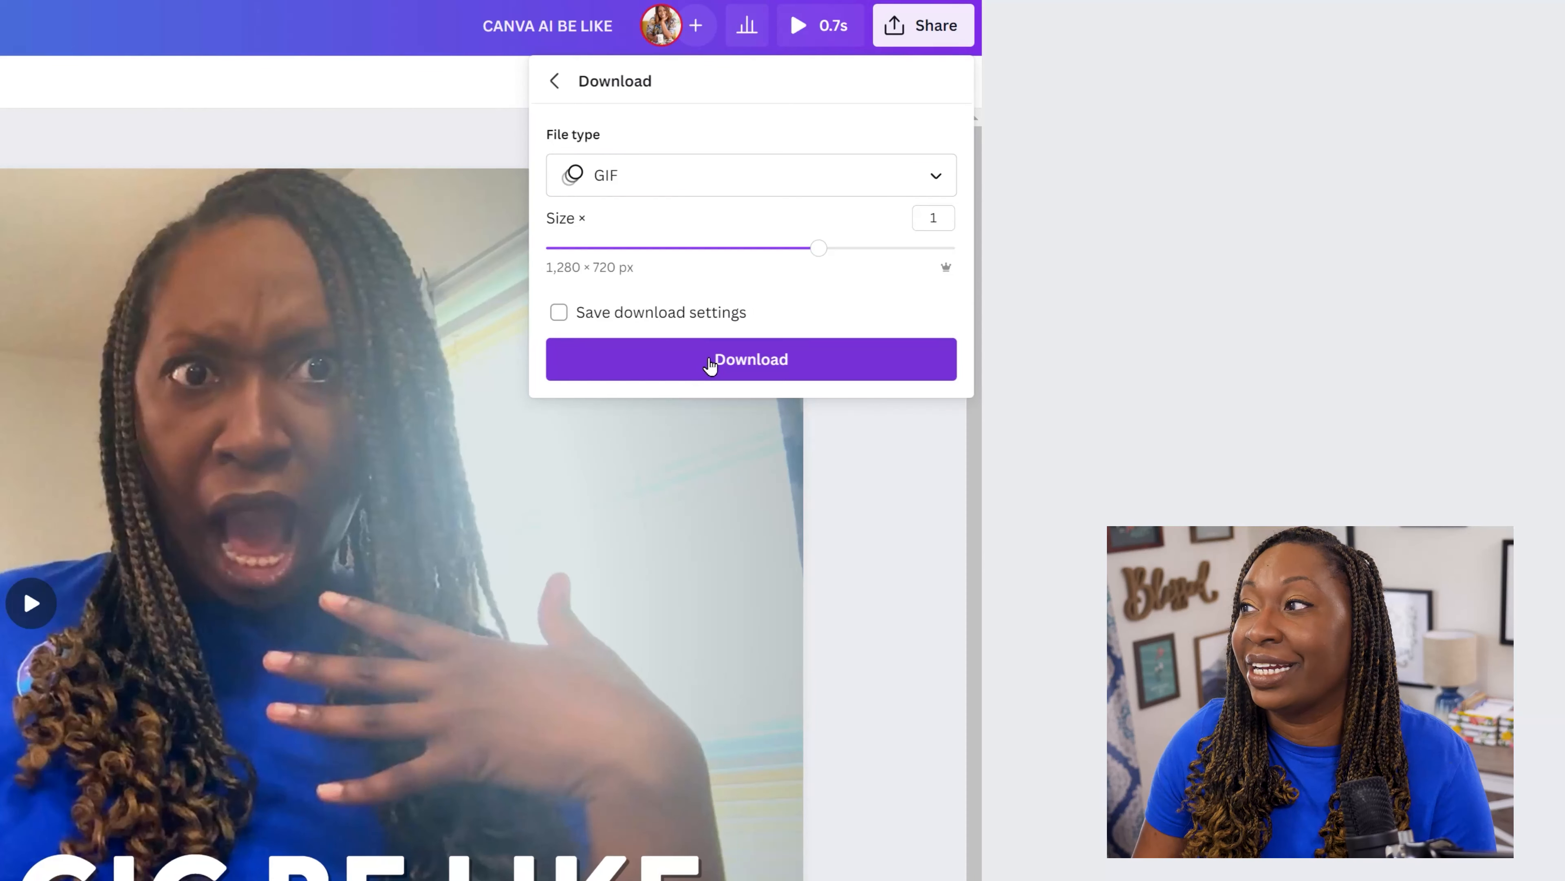
pyautogui.moveTo(818, 248); pyautogui.dragTo(952, 249)
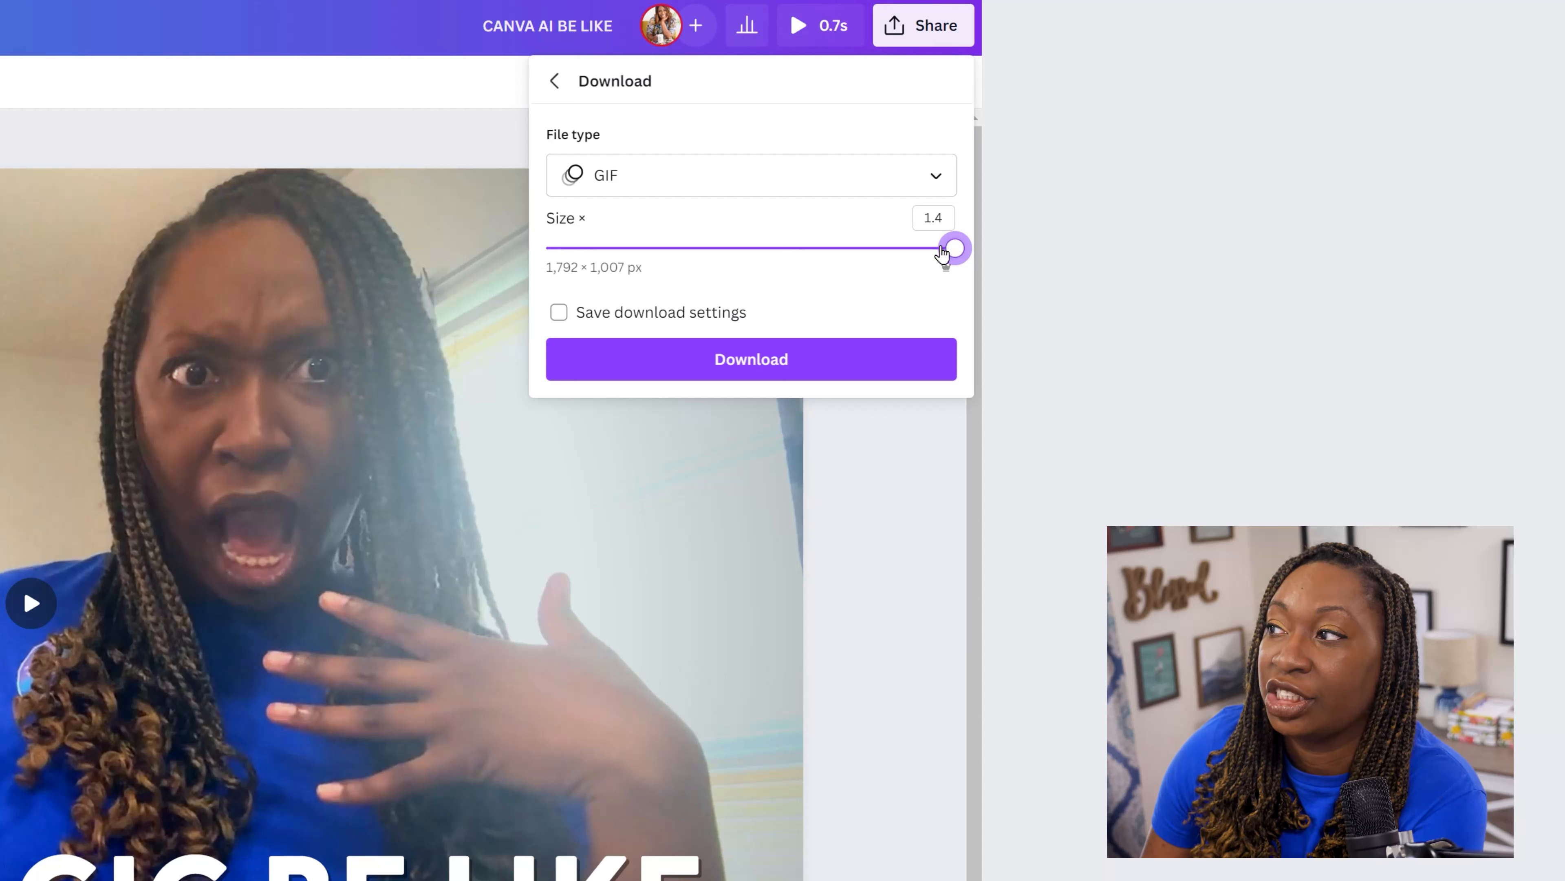
pyautogui.moveTo(929, 255); pyautogui.dragTo(710, 247)
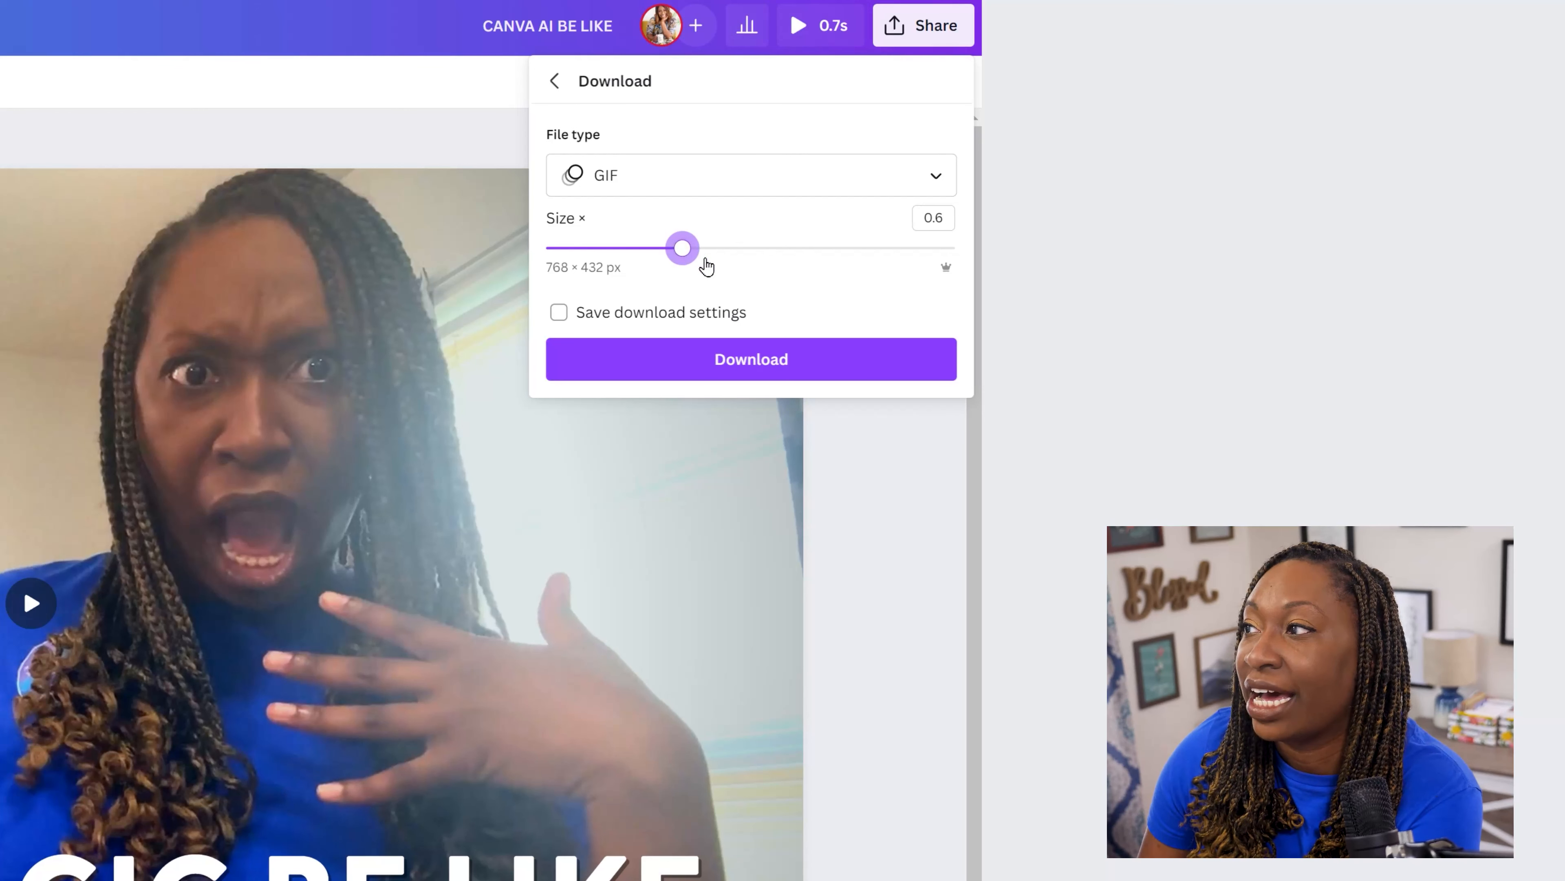
pyautogui.click(750, 364)
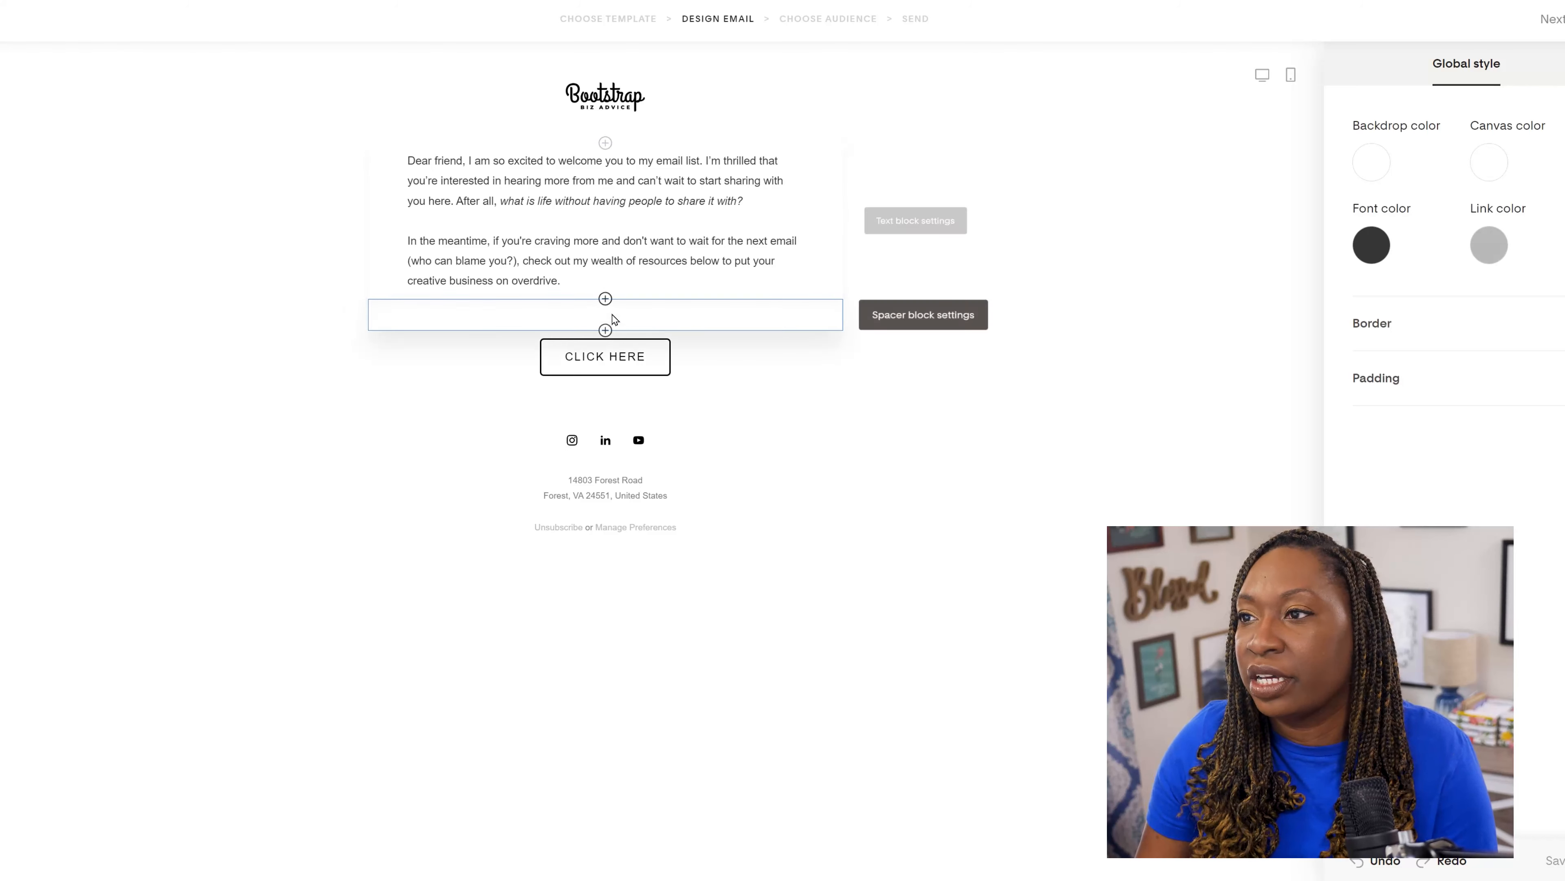
# Step: Add an image block below the text of the Flodesk email and save the downloaded GIF as "CANVA AI BE LIKE"
pyautogui.click(606, 300)
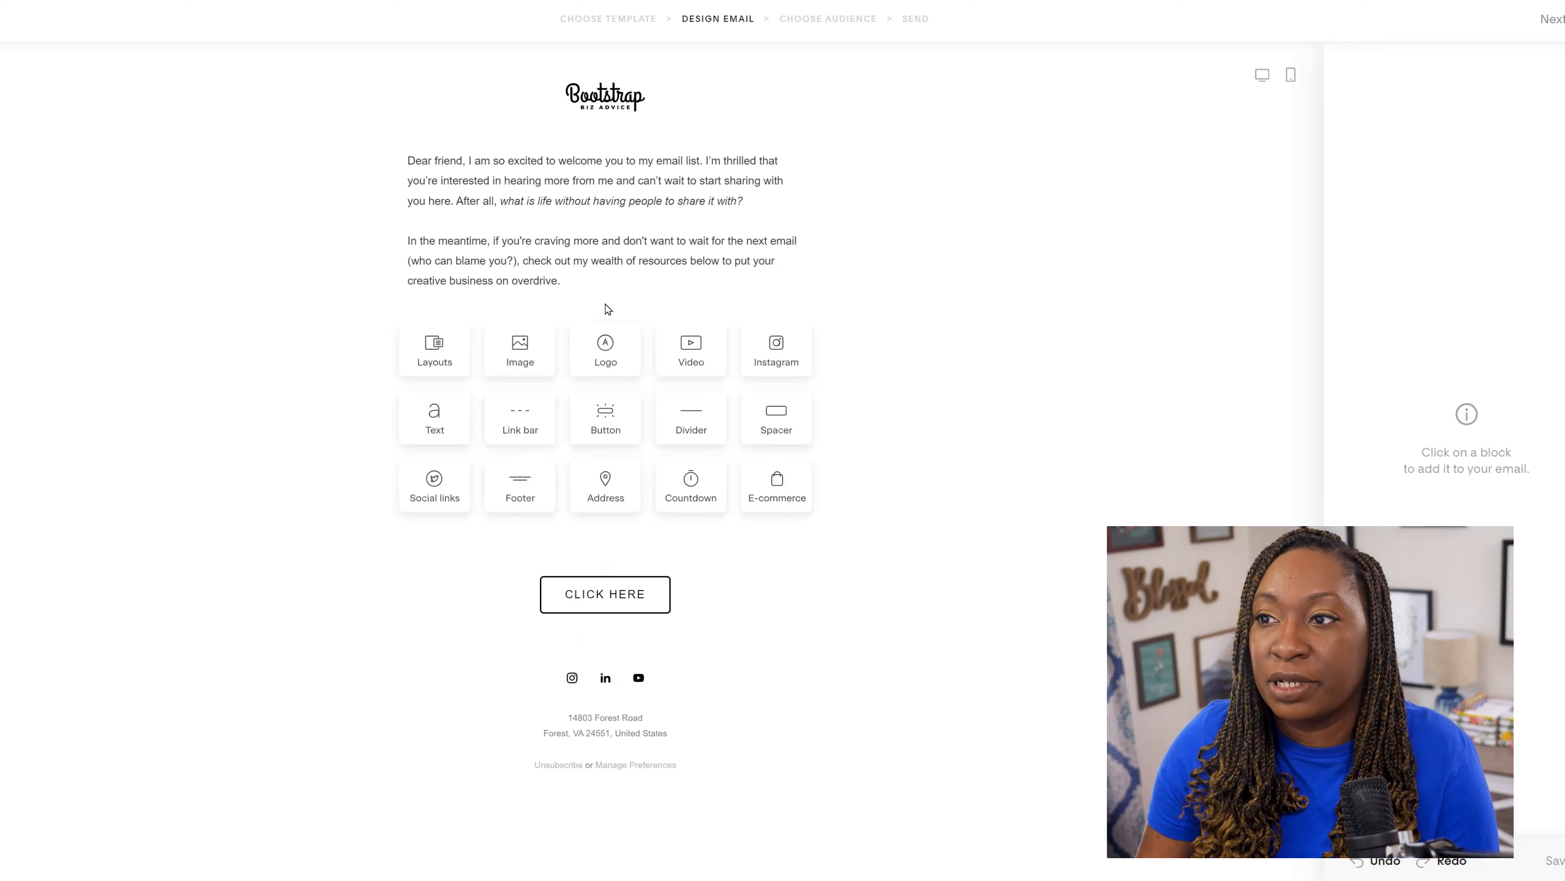
pyautogui.click(522, 351)
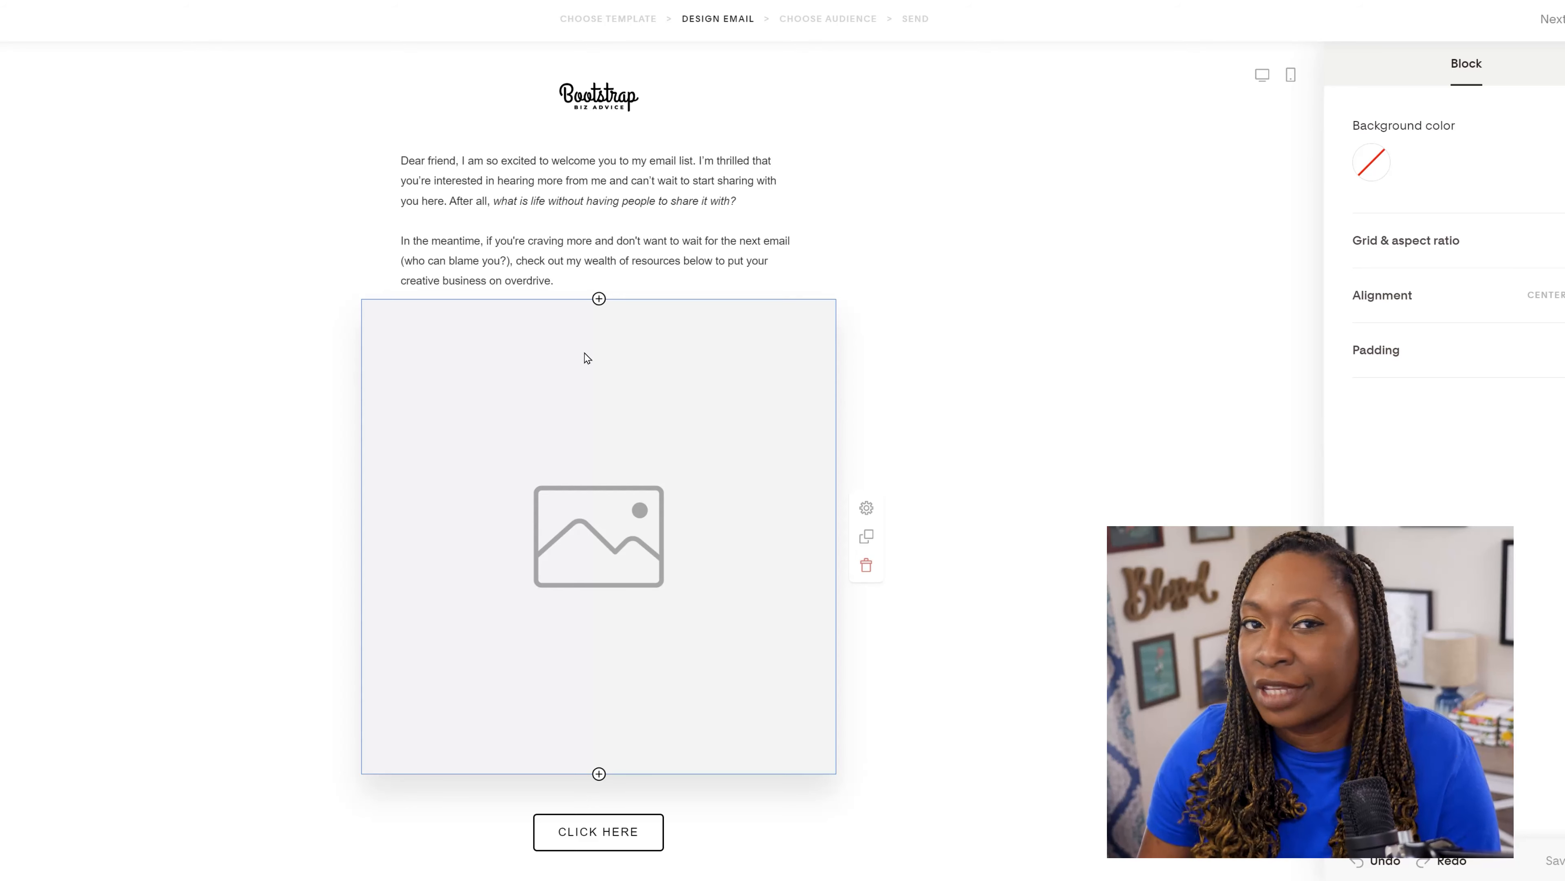
pyautogui.click(610, 475)
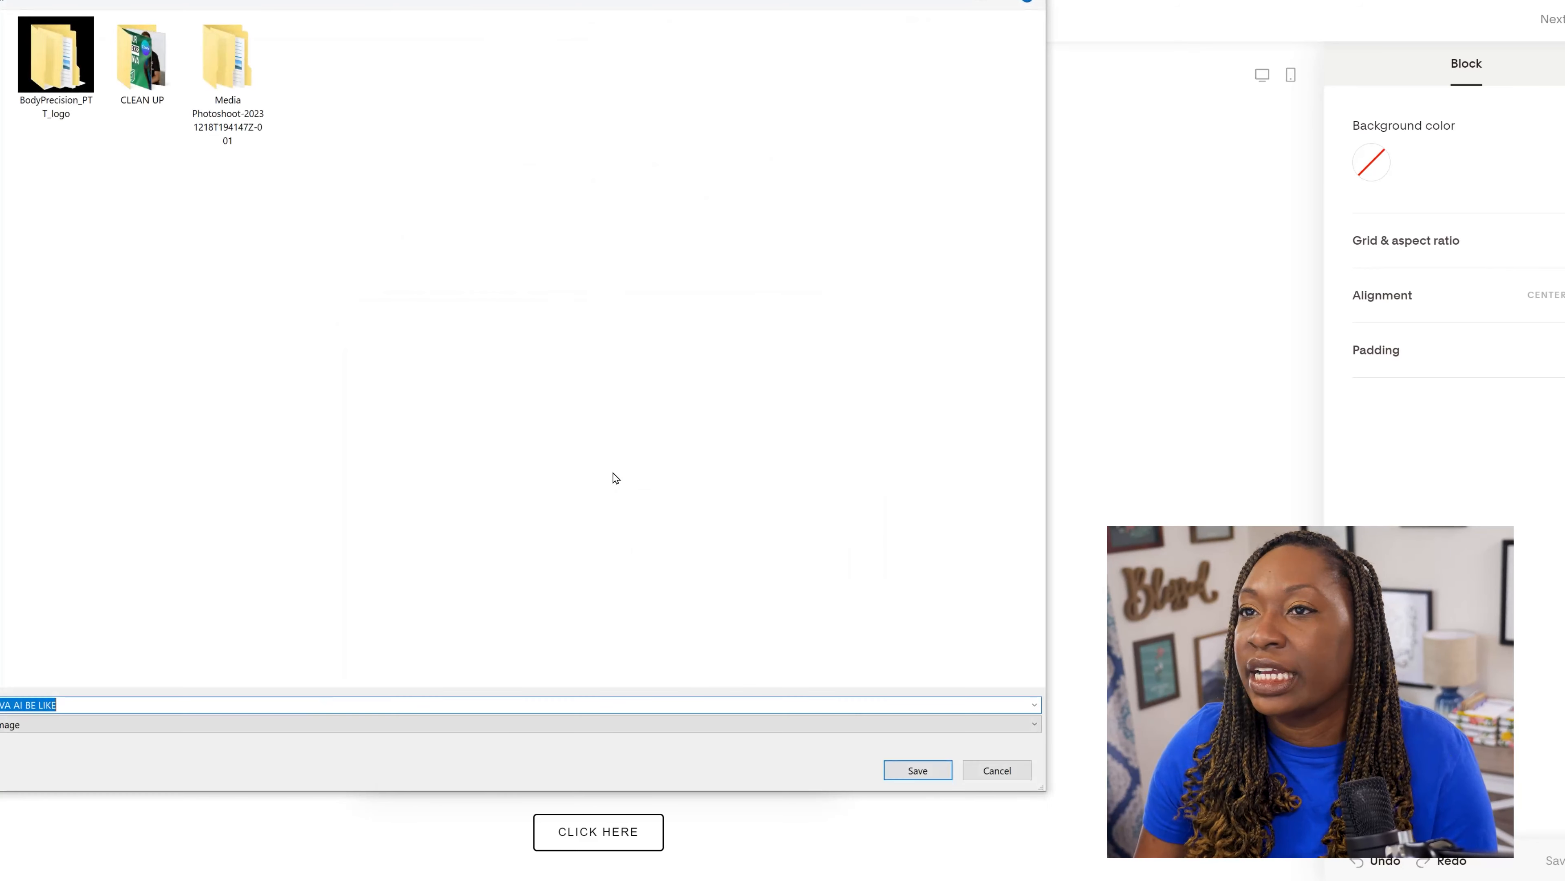
pyautogui.click(934, 769)
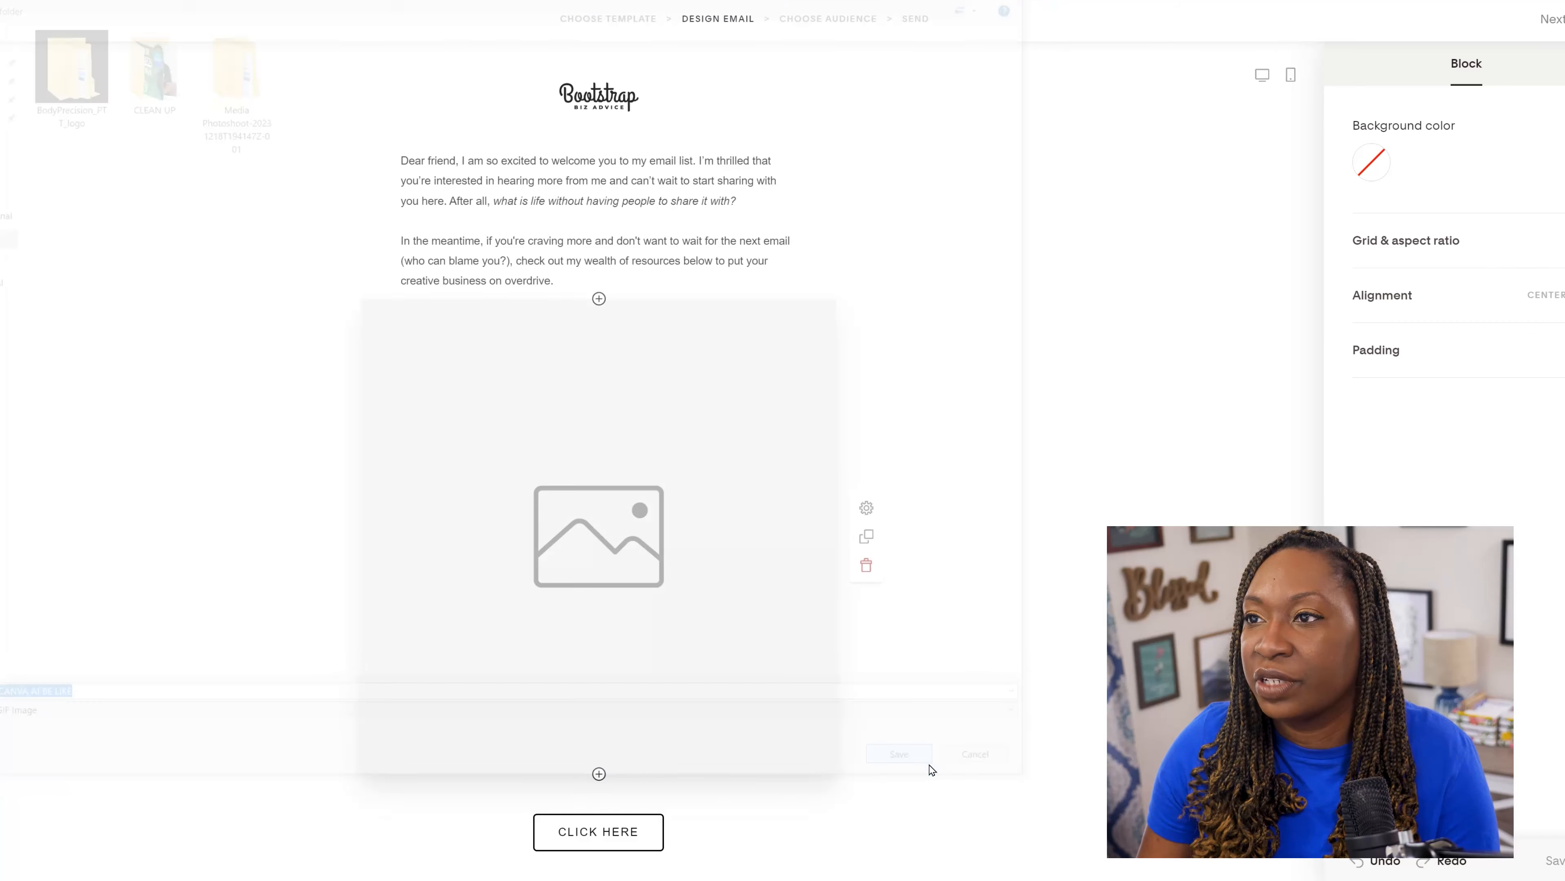
# Step: Upload the "CANVA AI BE LIKE" GIF into the email's empty image block
pyautogui.click(636, 531)
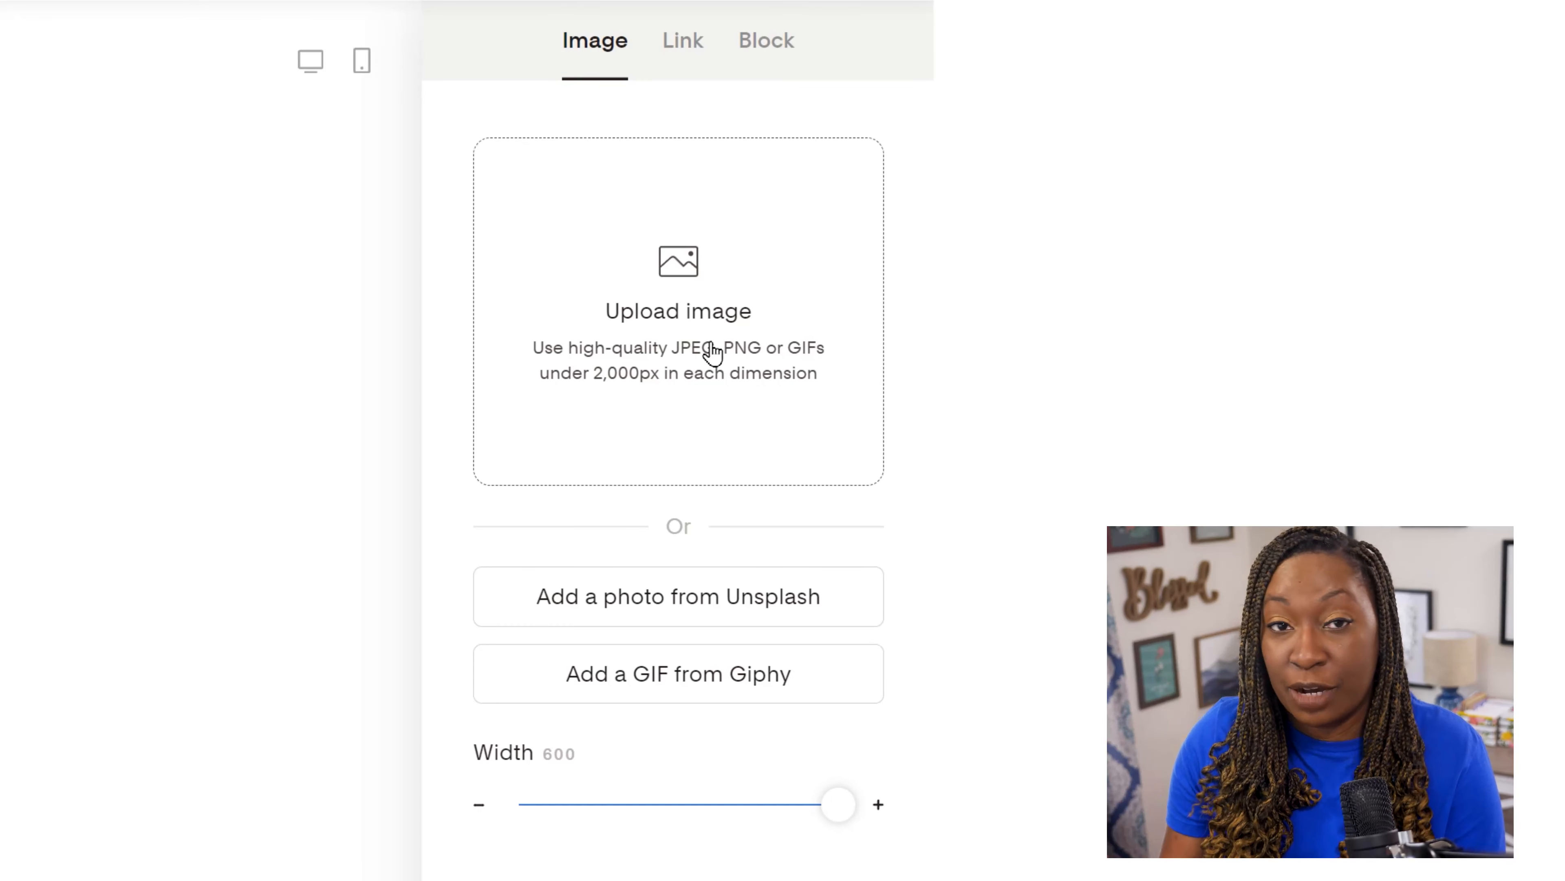
pyautogui.click(626, 327)
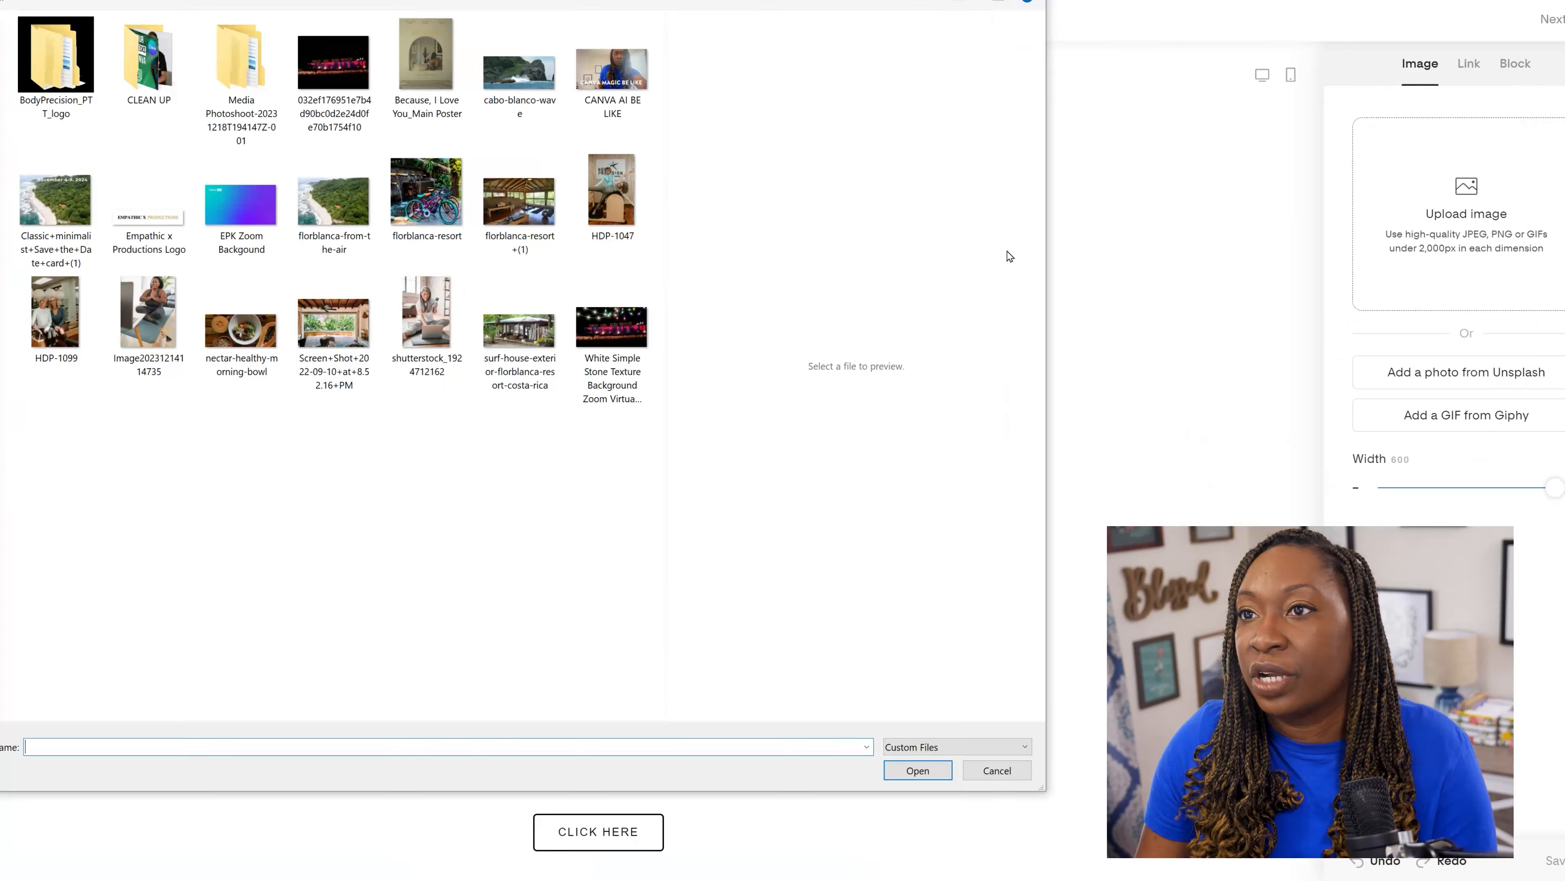
pyautogui.doubleClick(634, 71)
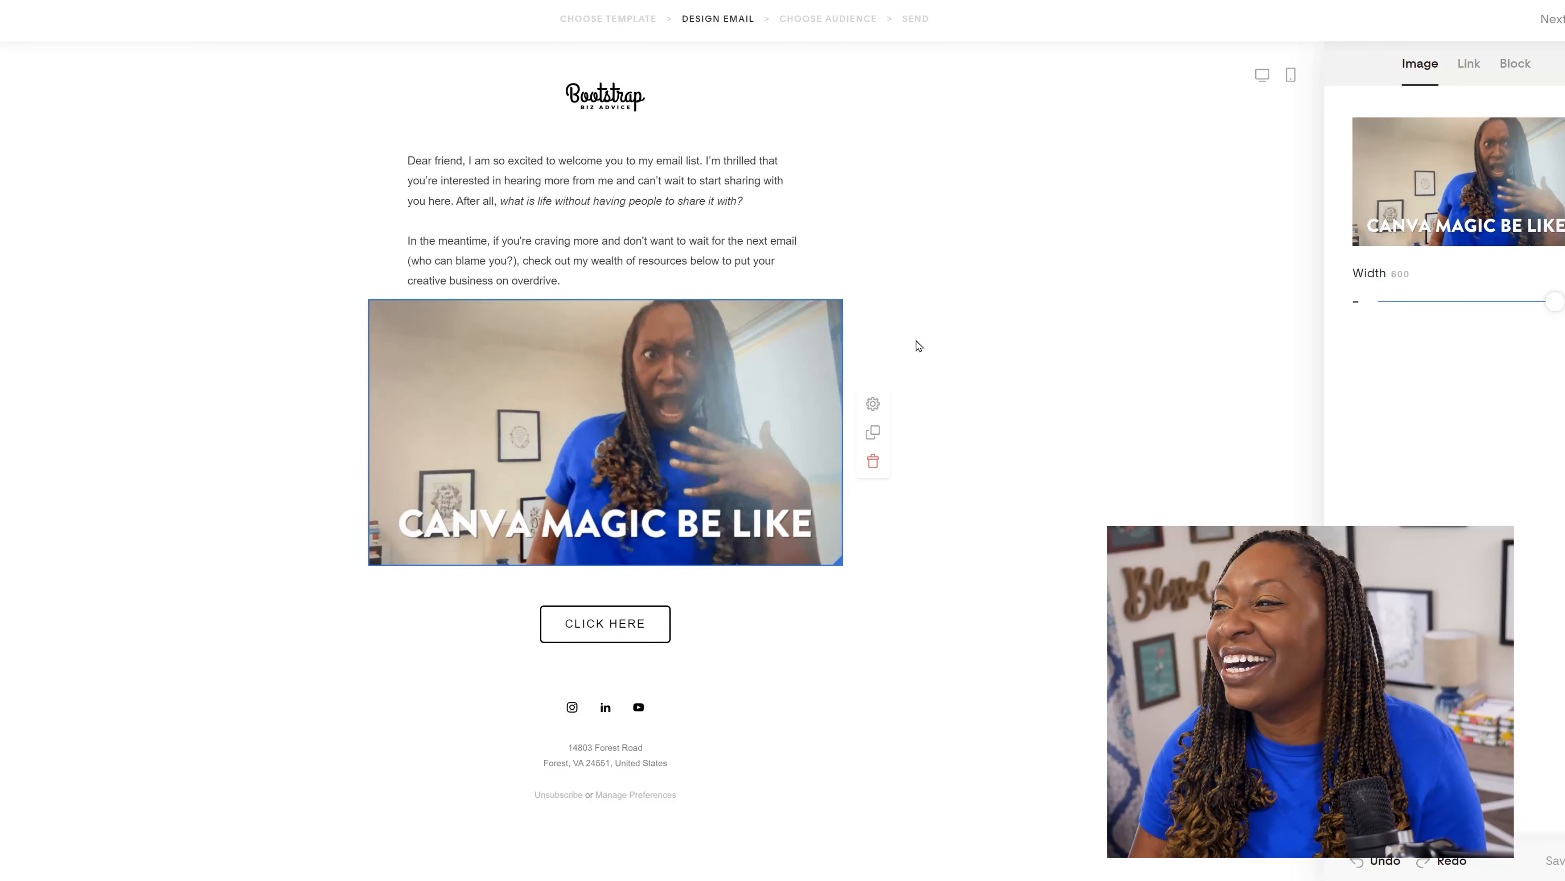
# Step: Delete the image block holding the GIF from the email
pyautogui.click(873, 461)
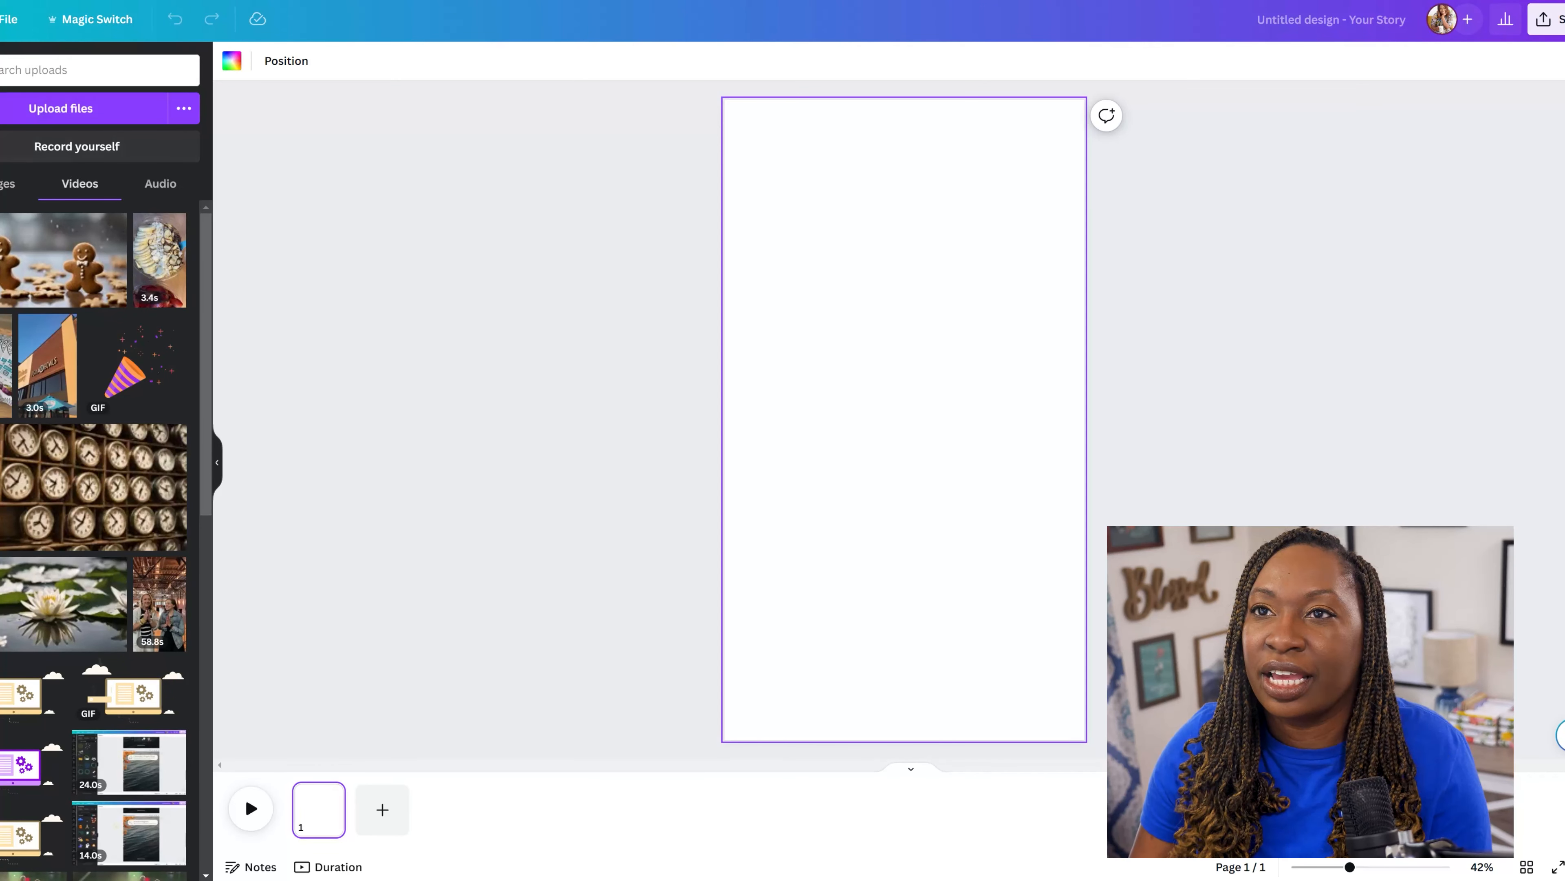
# Step: Reload the Your Story design in Canva and add the uploaded 8.1 s portrait video to the page
pyautogui.press('F5')
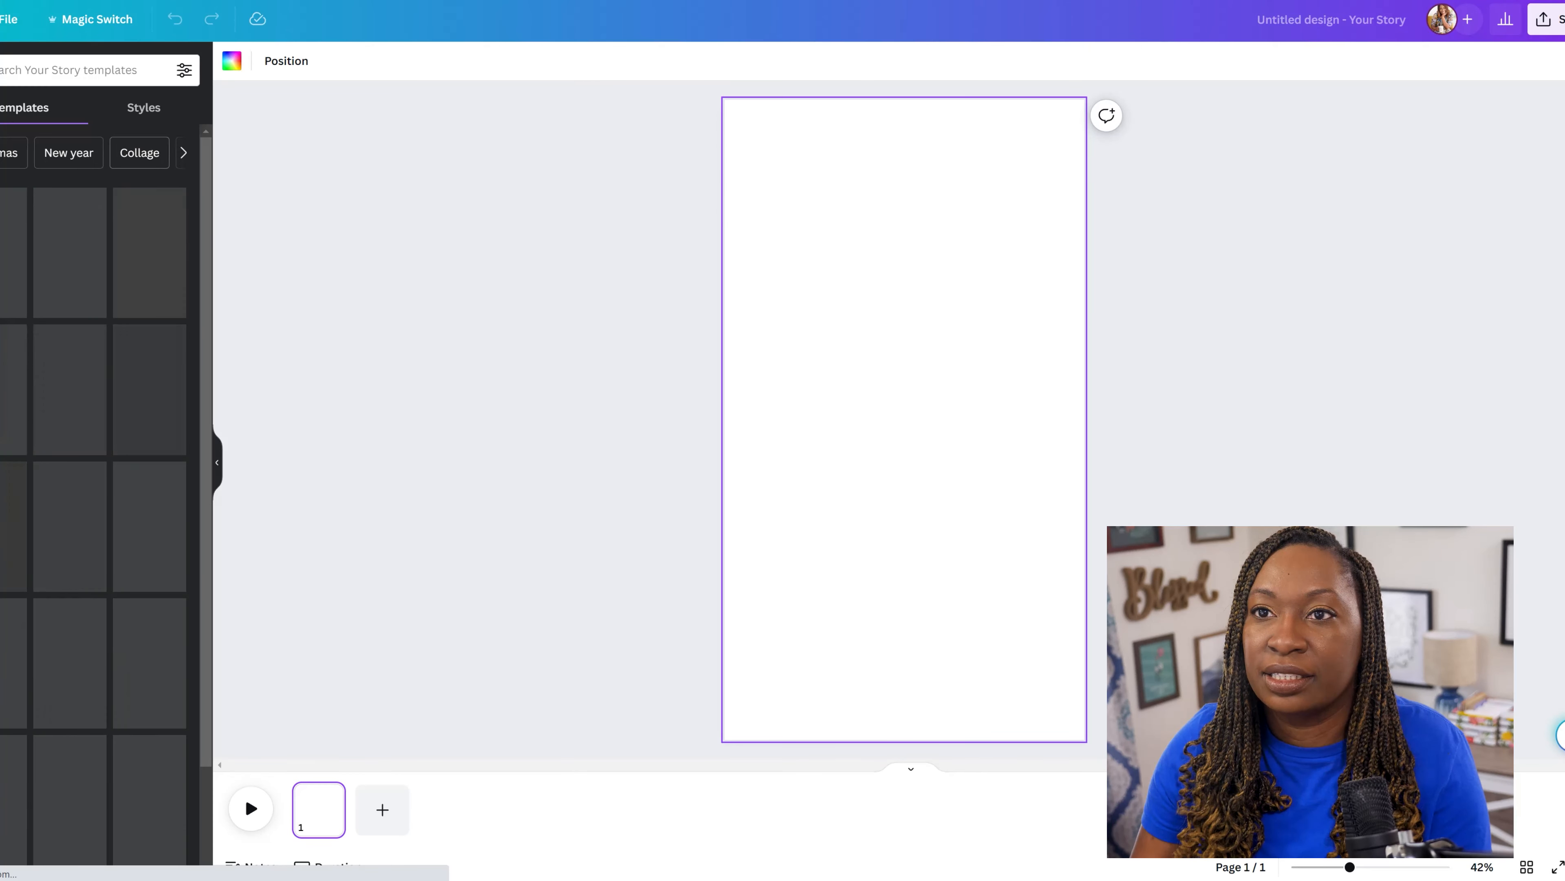
pyautogui.click(0, 282)
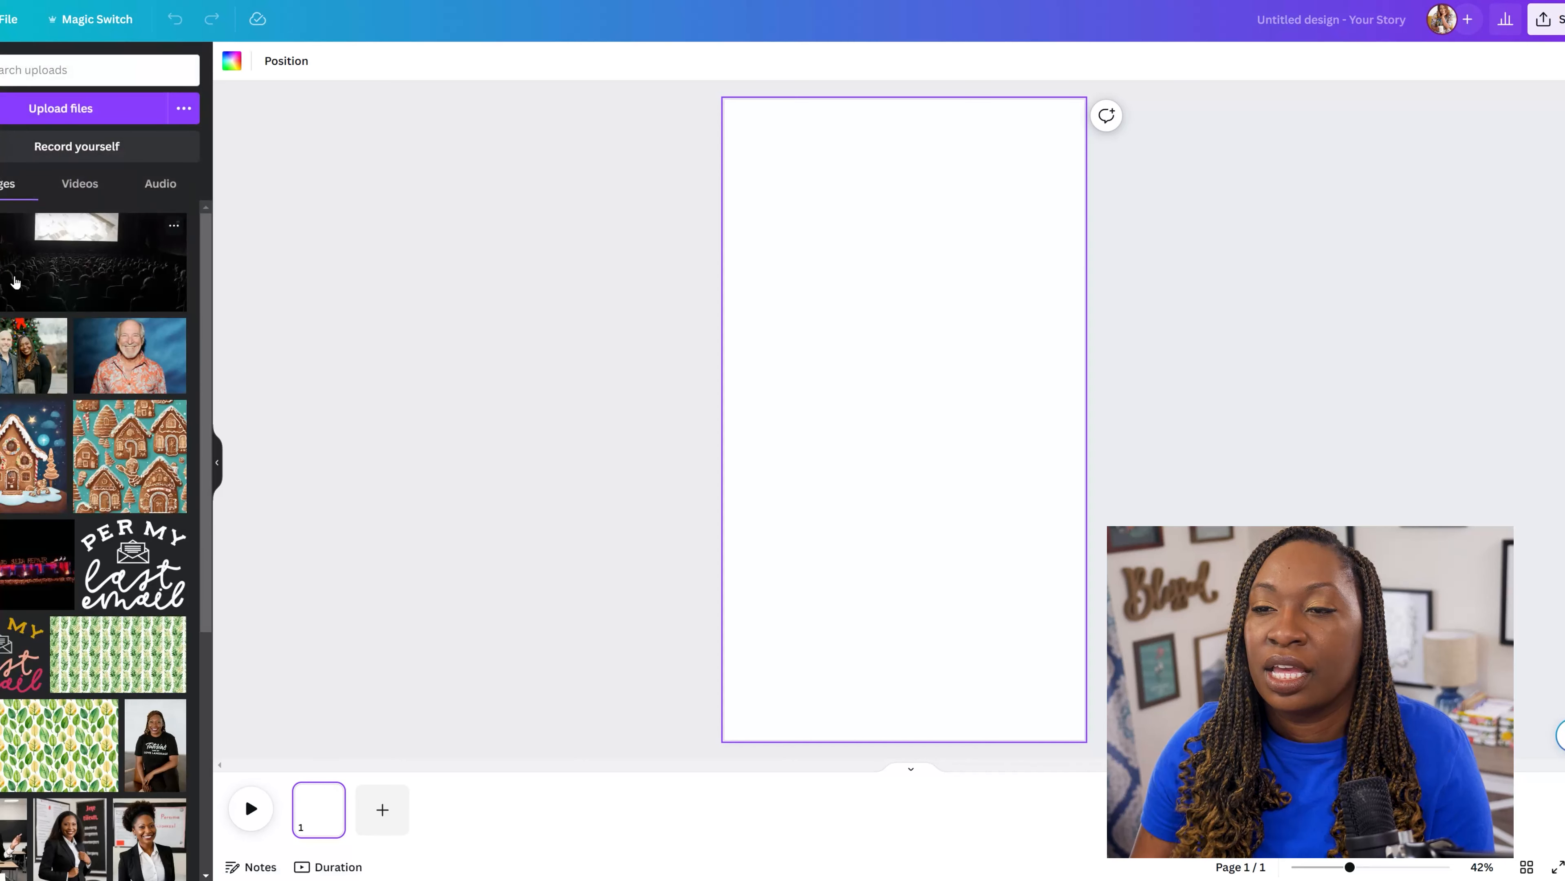
pyautogui.click(79, 183)
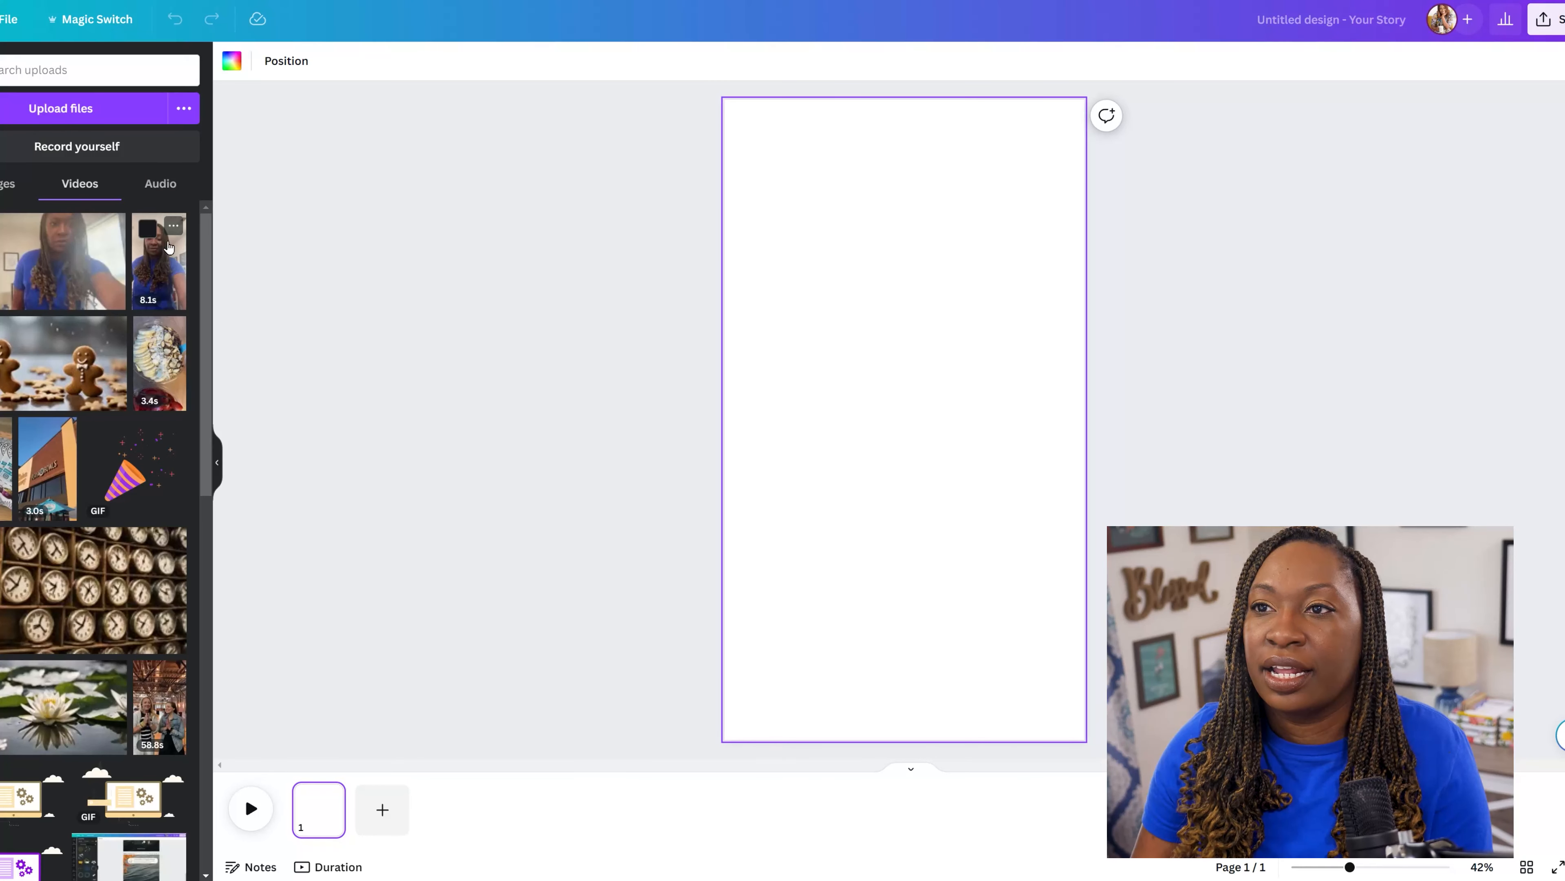
pyautogui.click(159, 259)
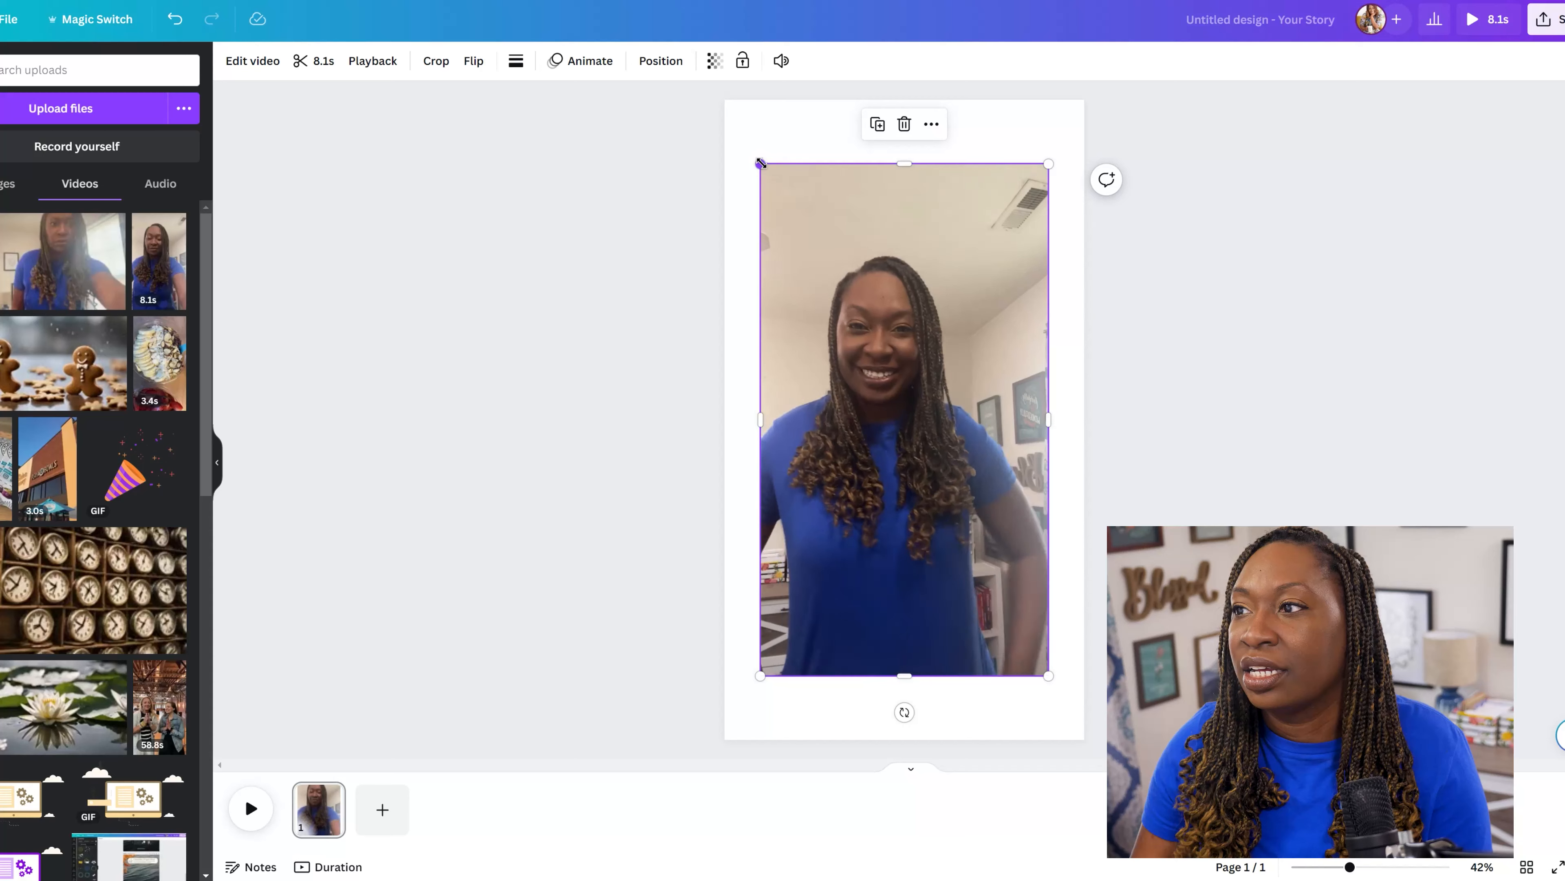
# Step: Enlarge the portrait video to nearly fill the page and trim it to a 1.1 s clip
pyautogui.moveTo(759, 163); pyautogui.dragTo(713, 79)
pyautogui.moveTo(912, 567); pyautogui.dragTo(938, 591)
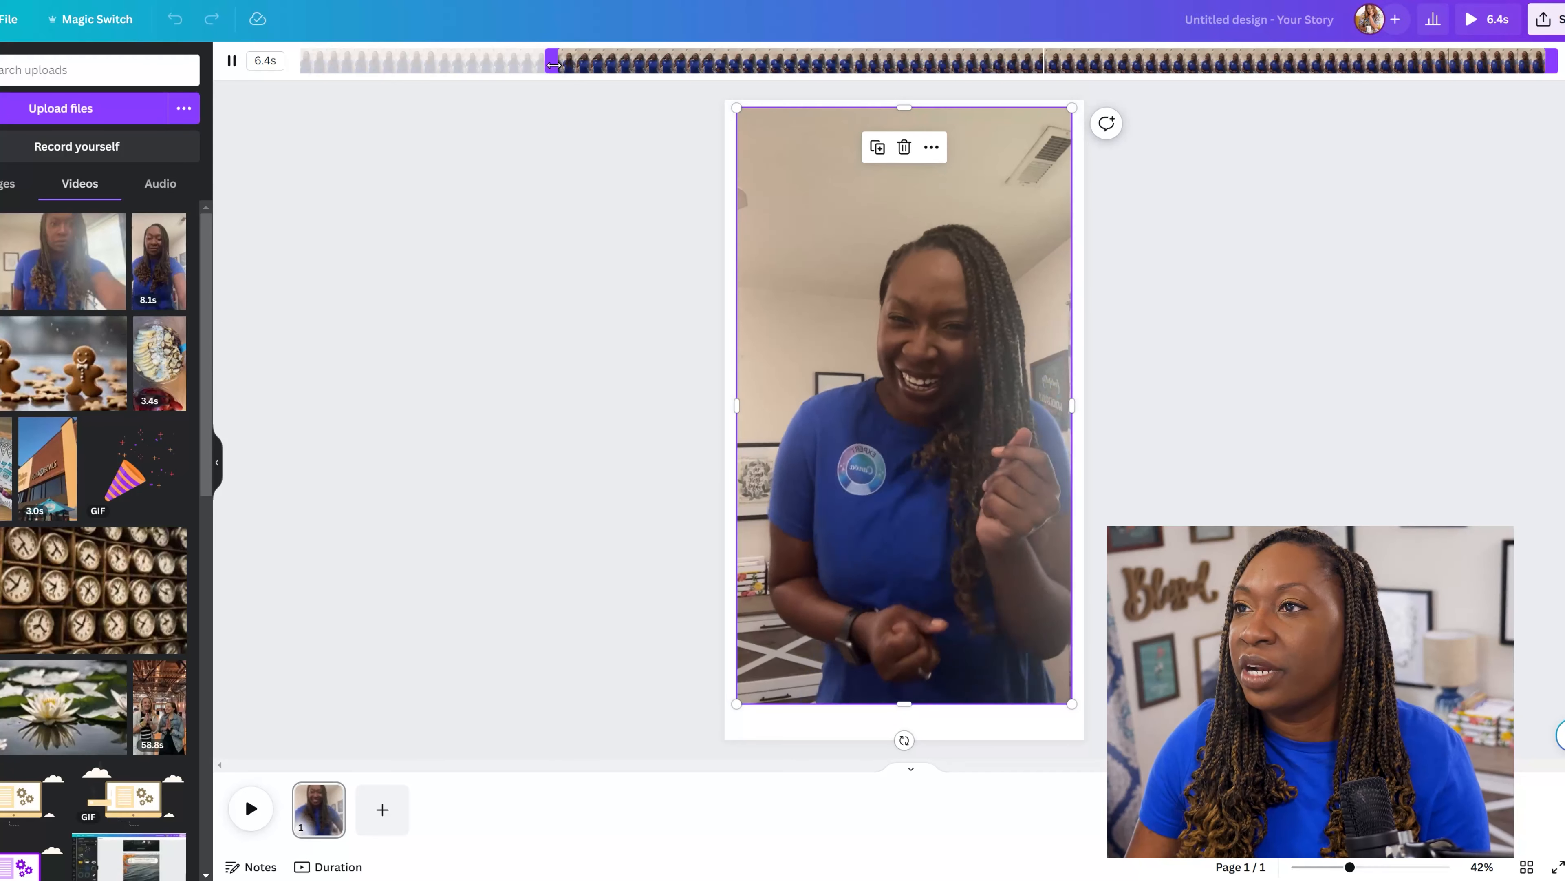
pyautogui.moveTo(552, 64); pyautogui.dragTo(968, 66)
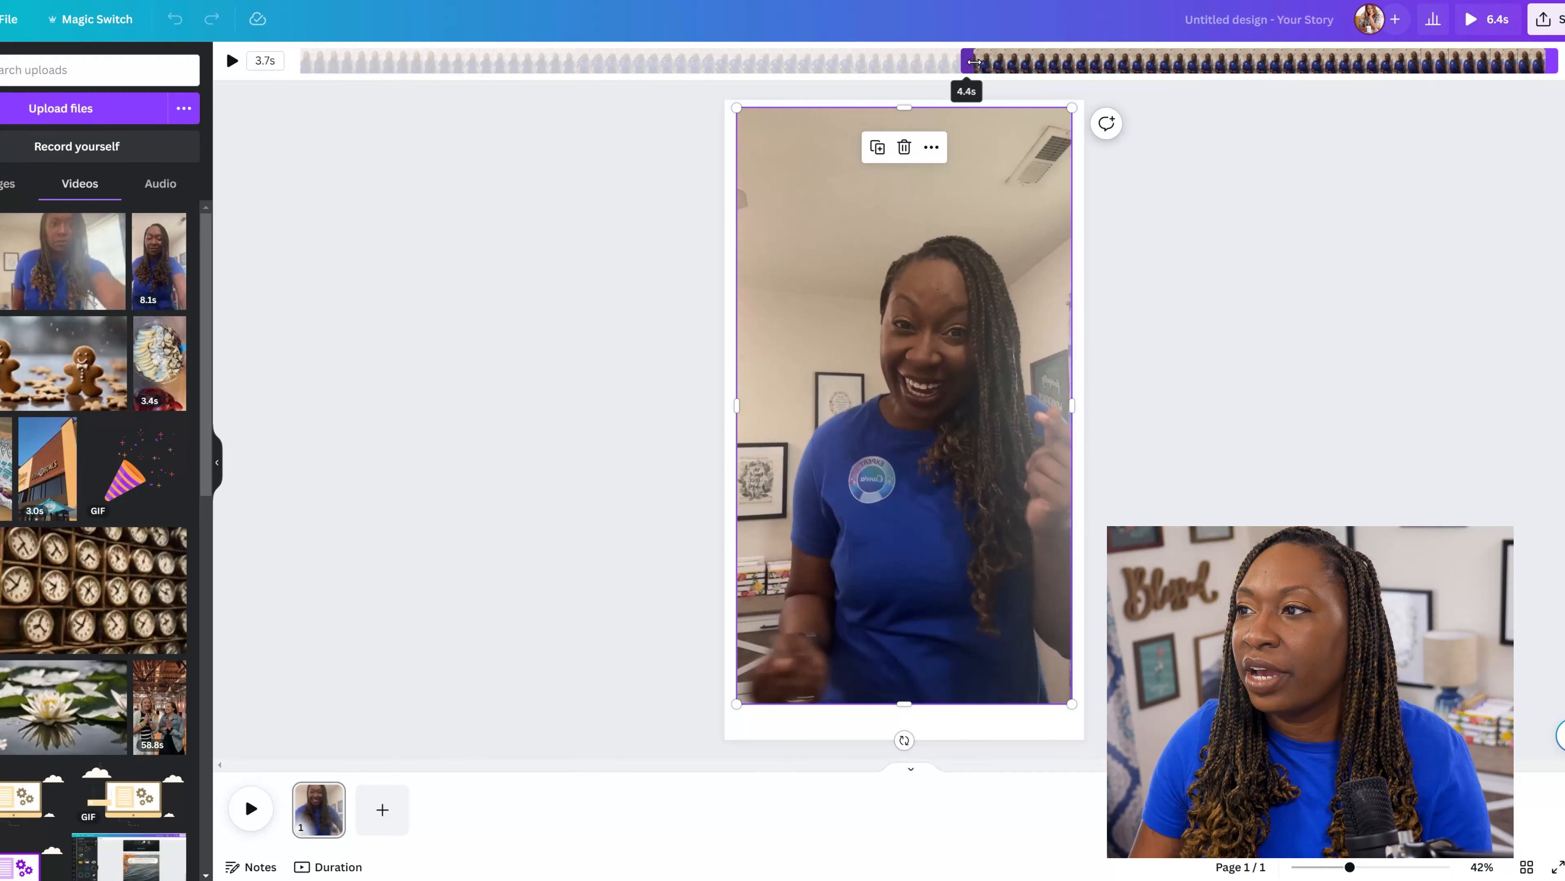
pyautogui.moveTo(1551, 60); pyautogui.dragTo(1165, 69)
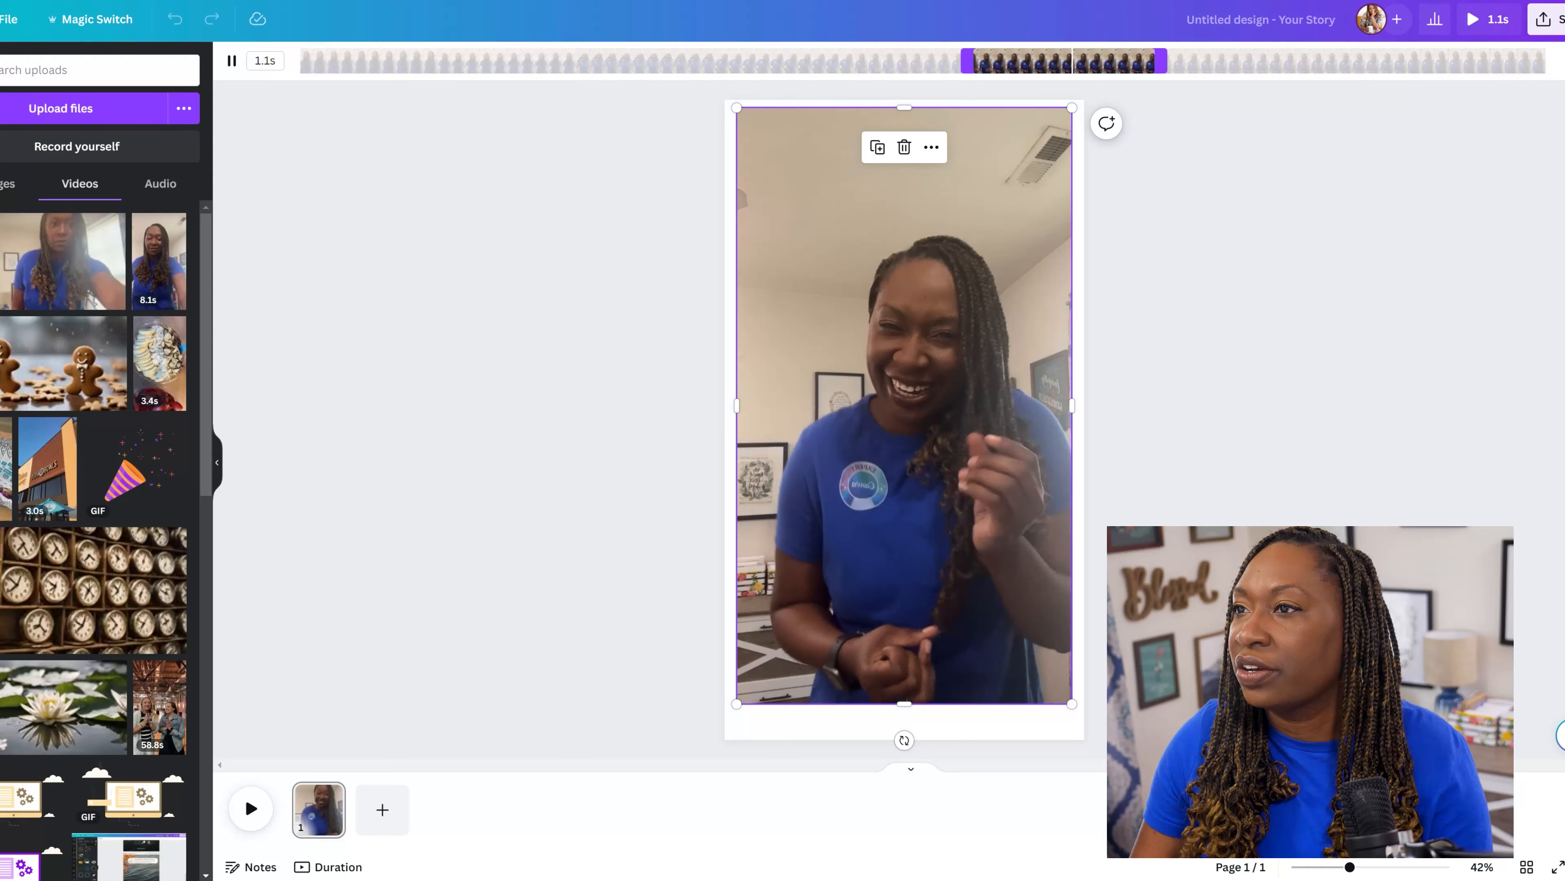
pyautogui.click(1563, 61)
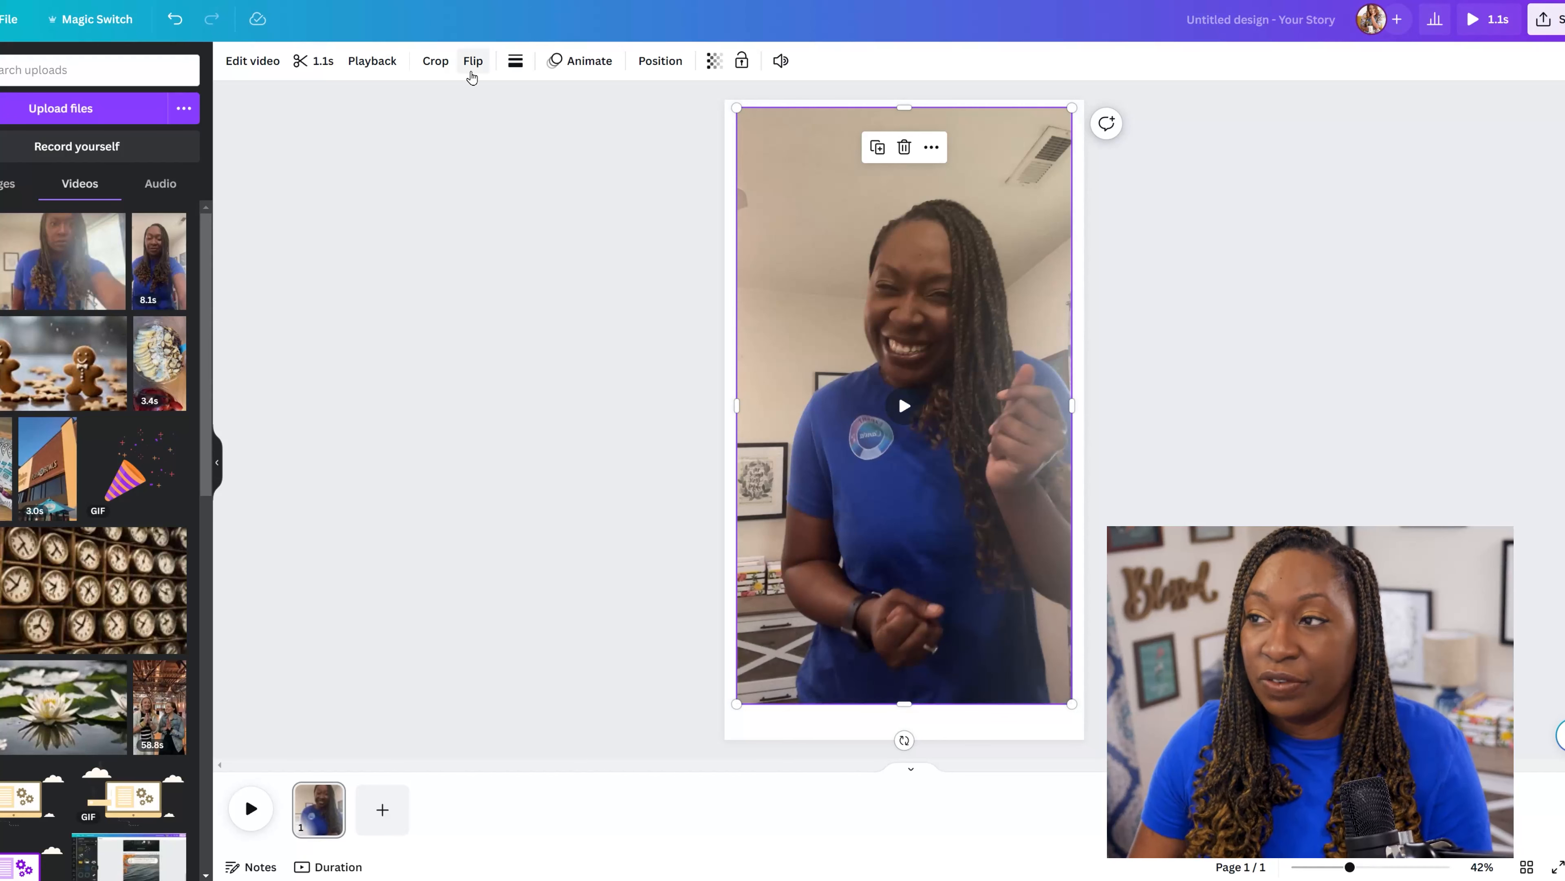
# Step: Flip the portrait video horizontally
pyautogui.click(473, 67)
pyautogui.click(517, 103)
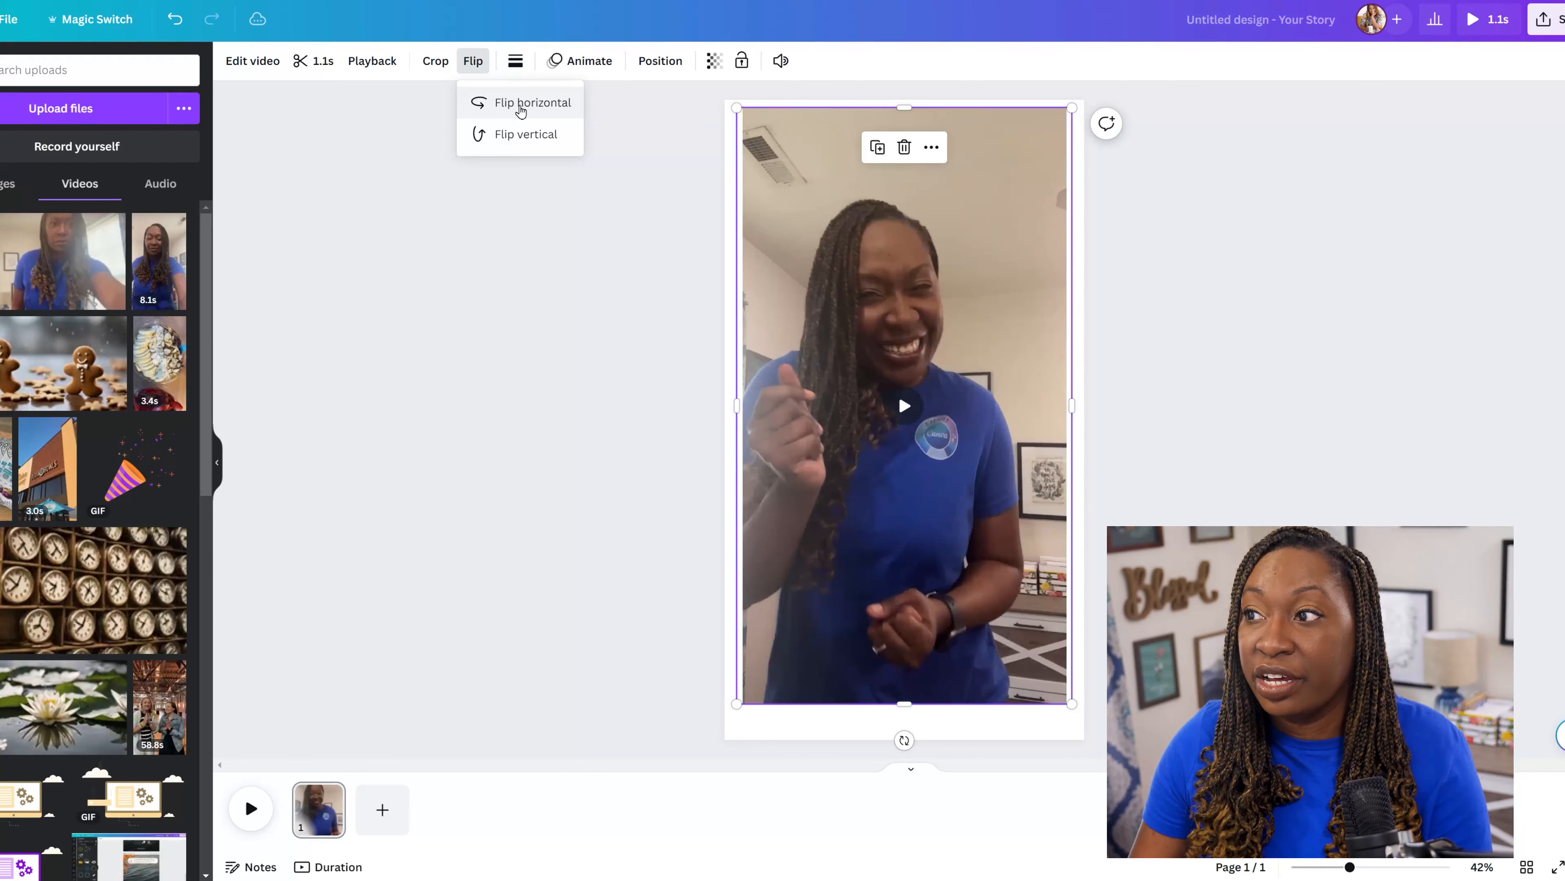
pyautogui.click(596, 366)
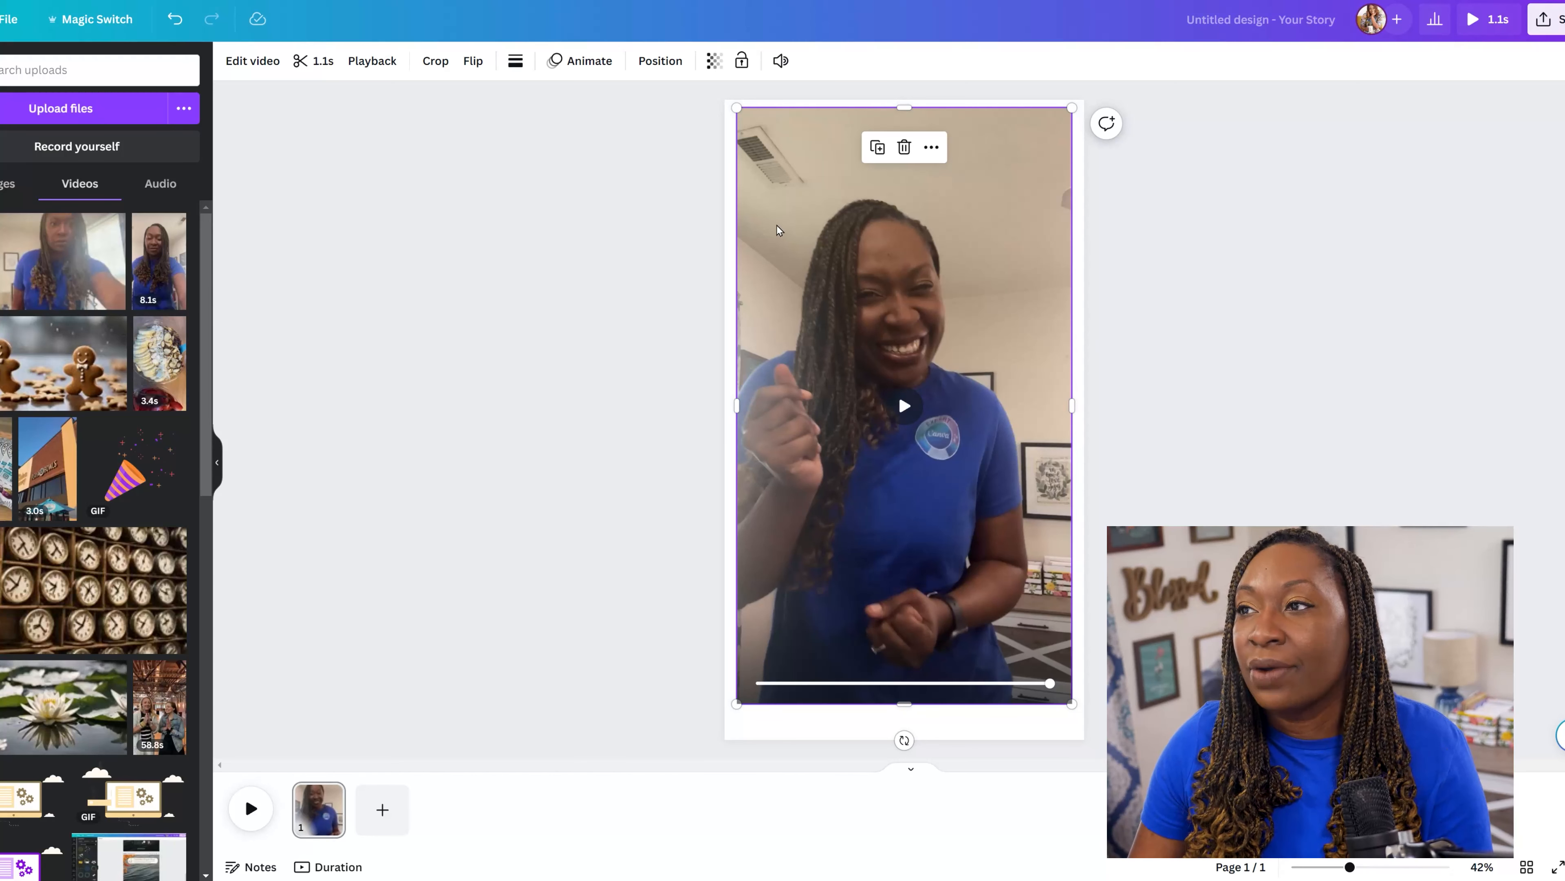
# Step: Apply the Solar filter from the Natural group to the portrait video
pyautogui.click(247, 62)
pyautogui.click(252, 82)
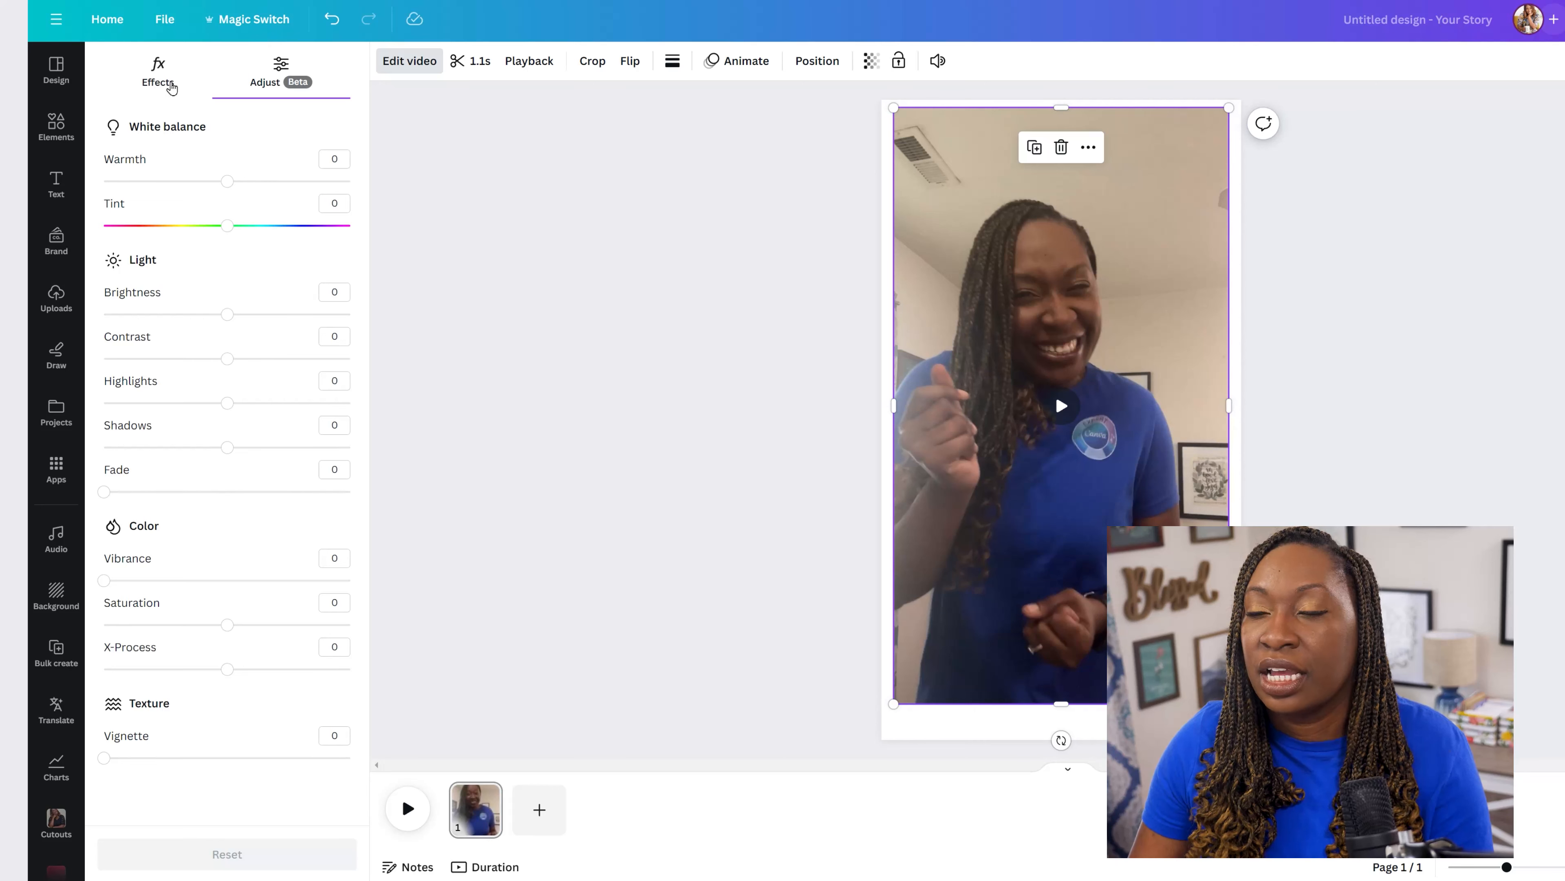
pyautogui.click(159, 77)
pyautogui.click(336, 241)
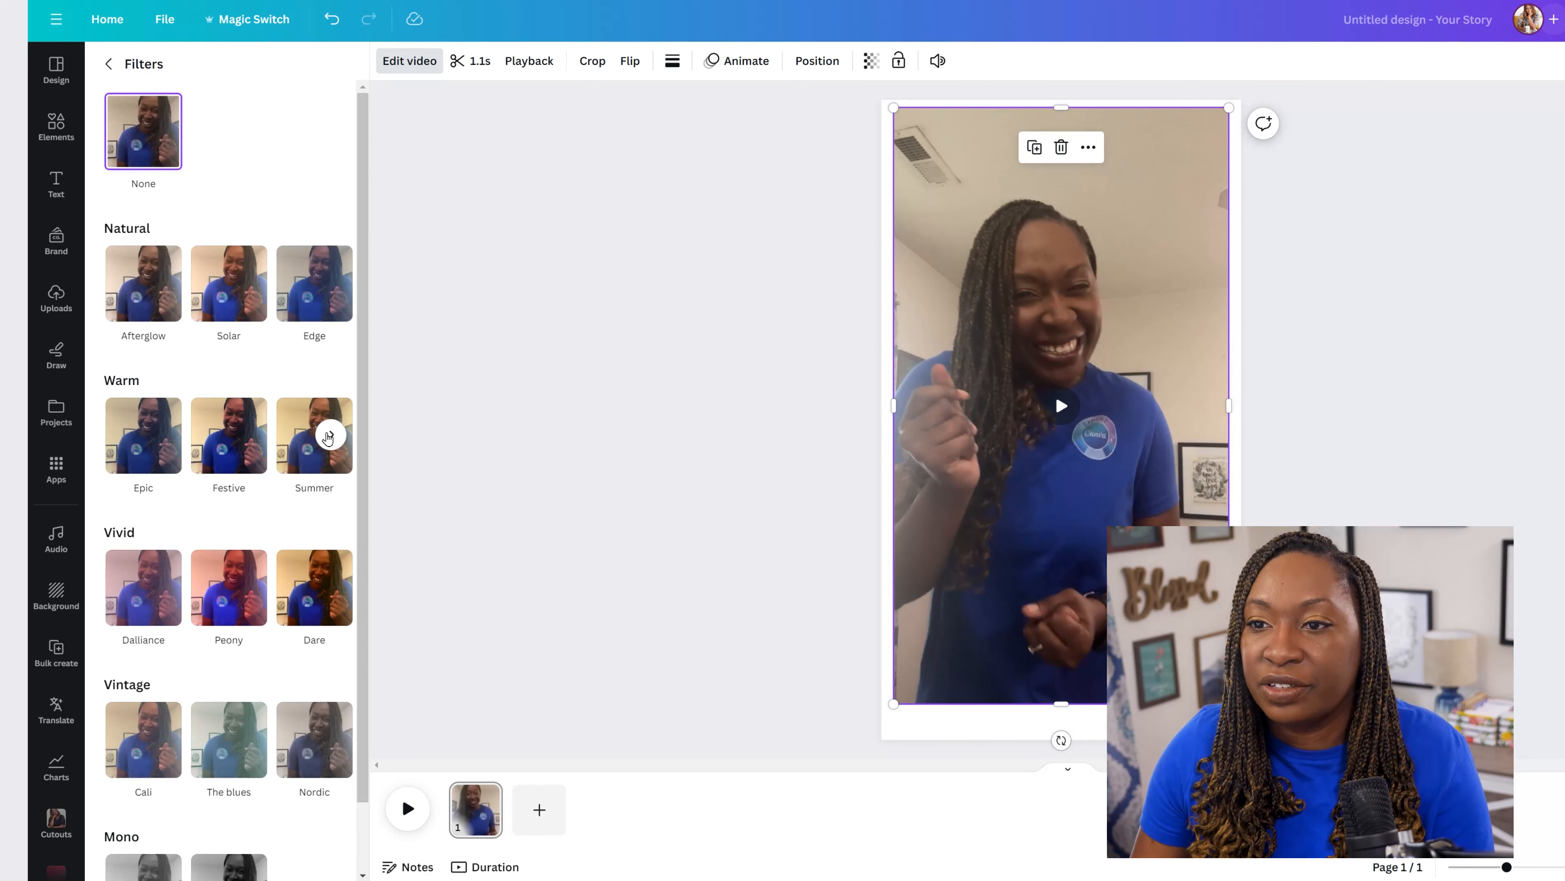
pyautogui.scroll(-1, 330, 434)
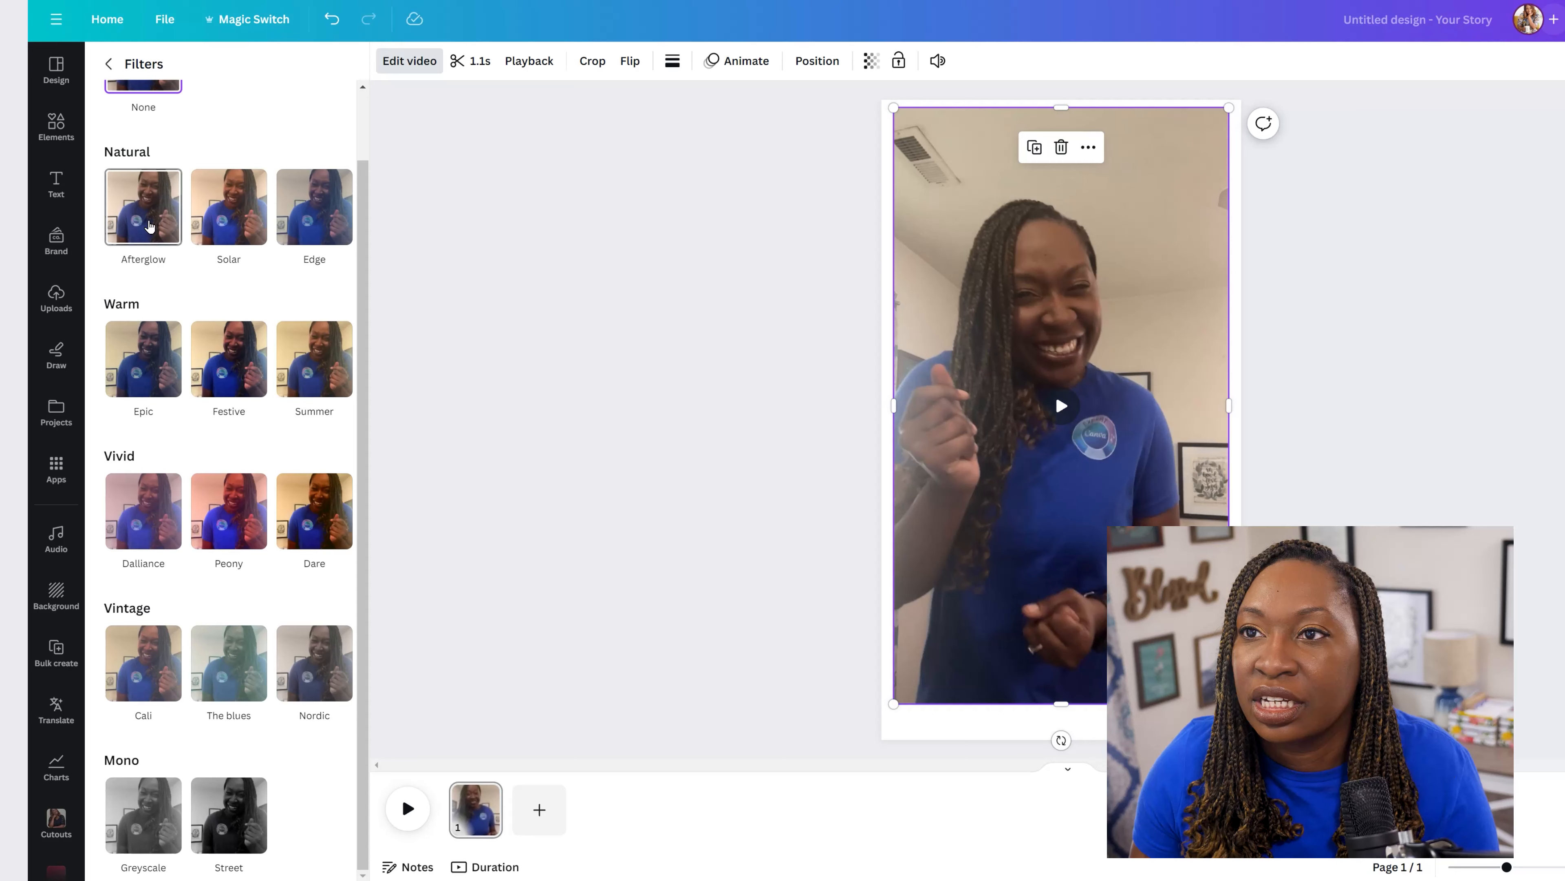
pyautogui.click(228, 218)
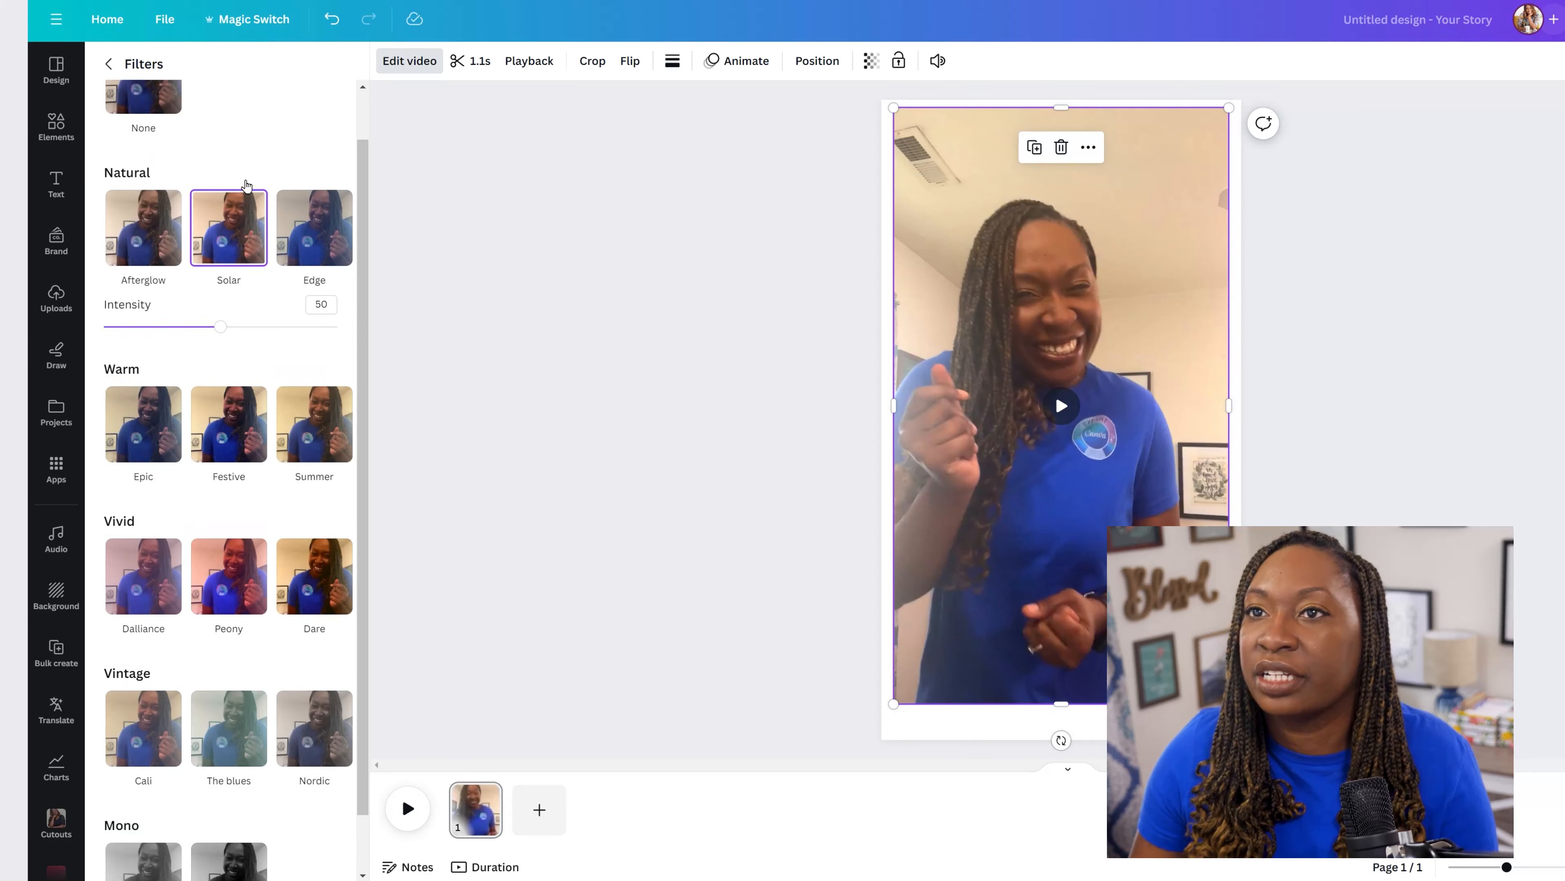
pyautogui.scroll(1, 243, 180)
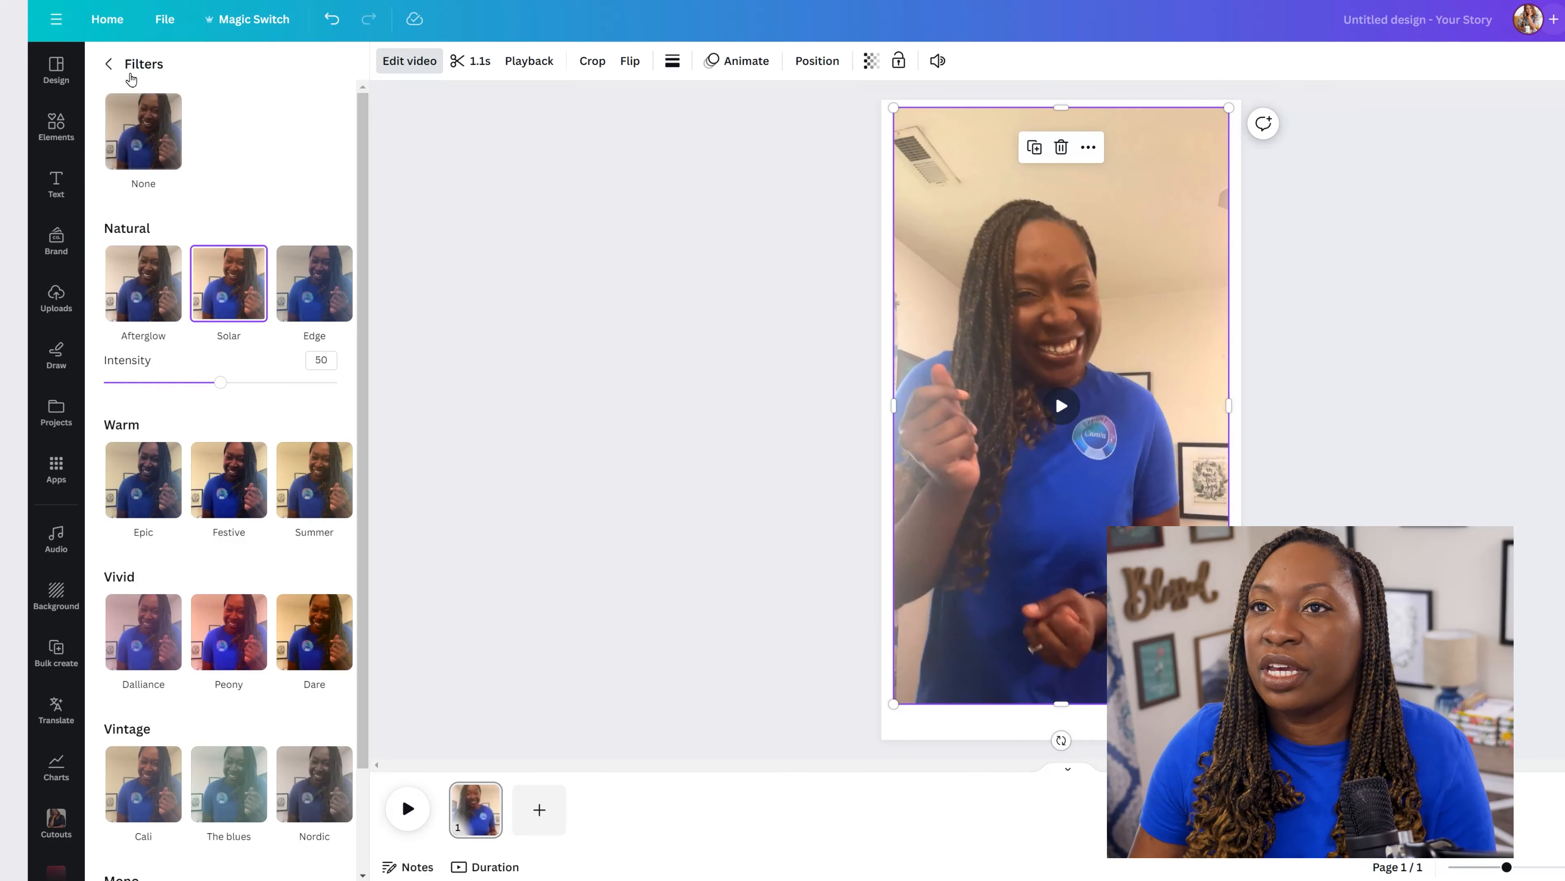
# Step: Adjust the portrait video to brightness 17, contrast 48, shadows -19 and warmth -39
pyautogui.click(110, 64)
pyautogui.click(280, 71)
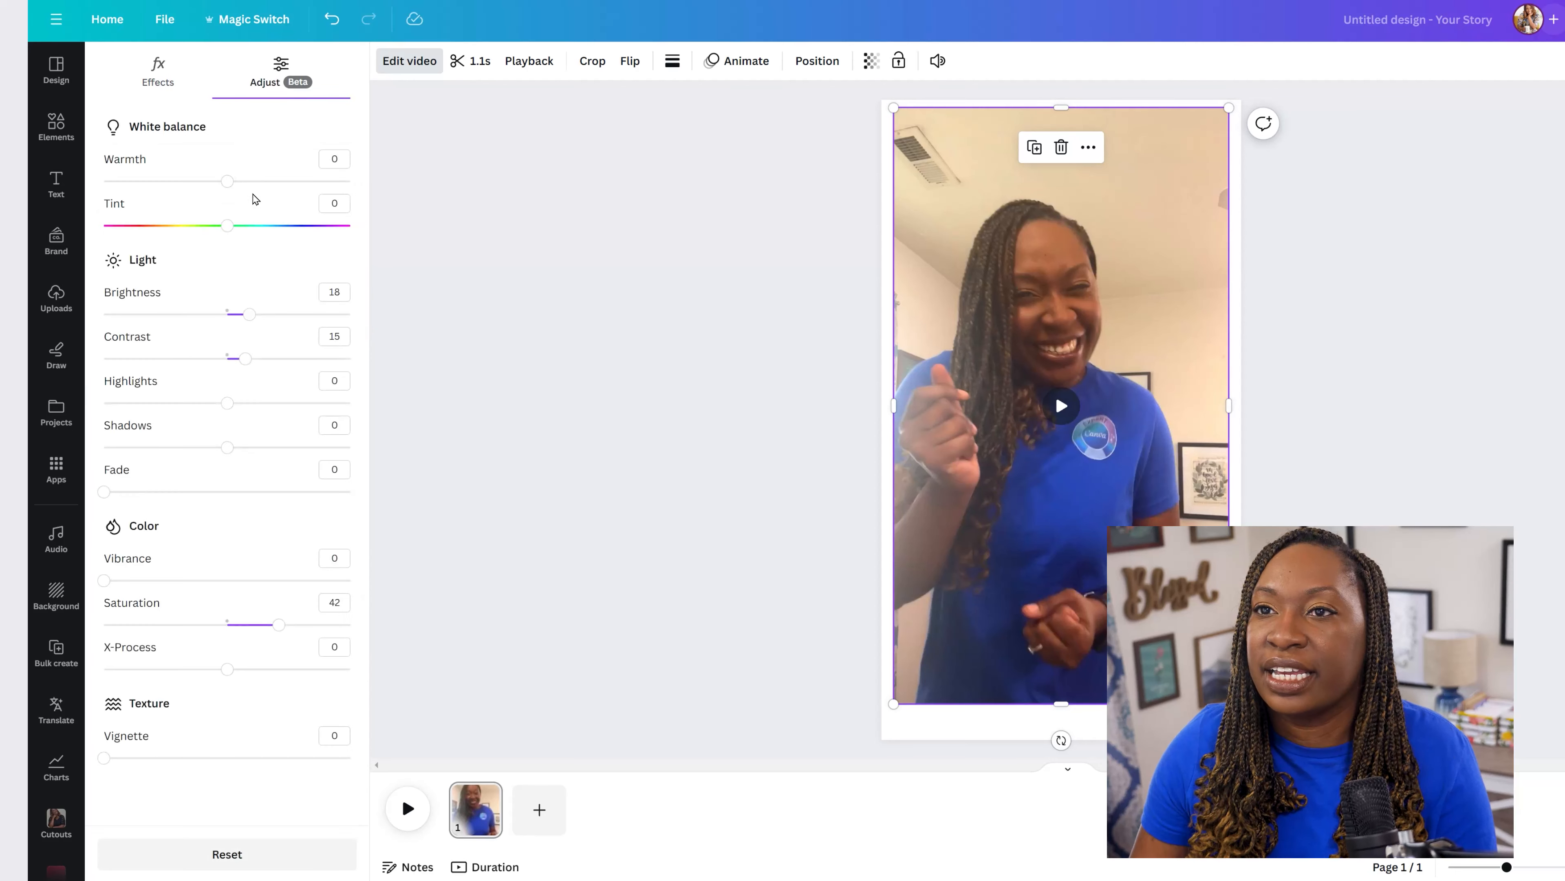
pyautogui.moveTo(269, 324); pyautogui.dragTo(286, 361)
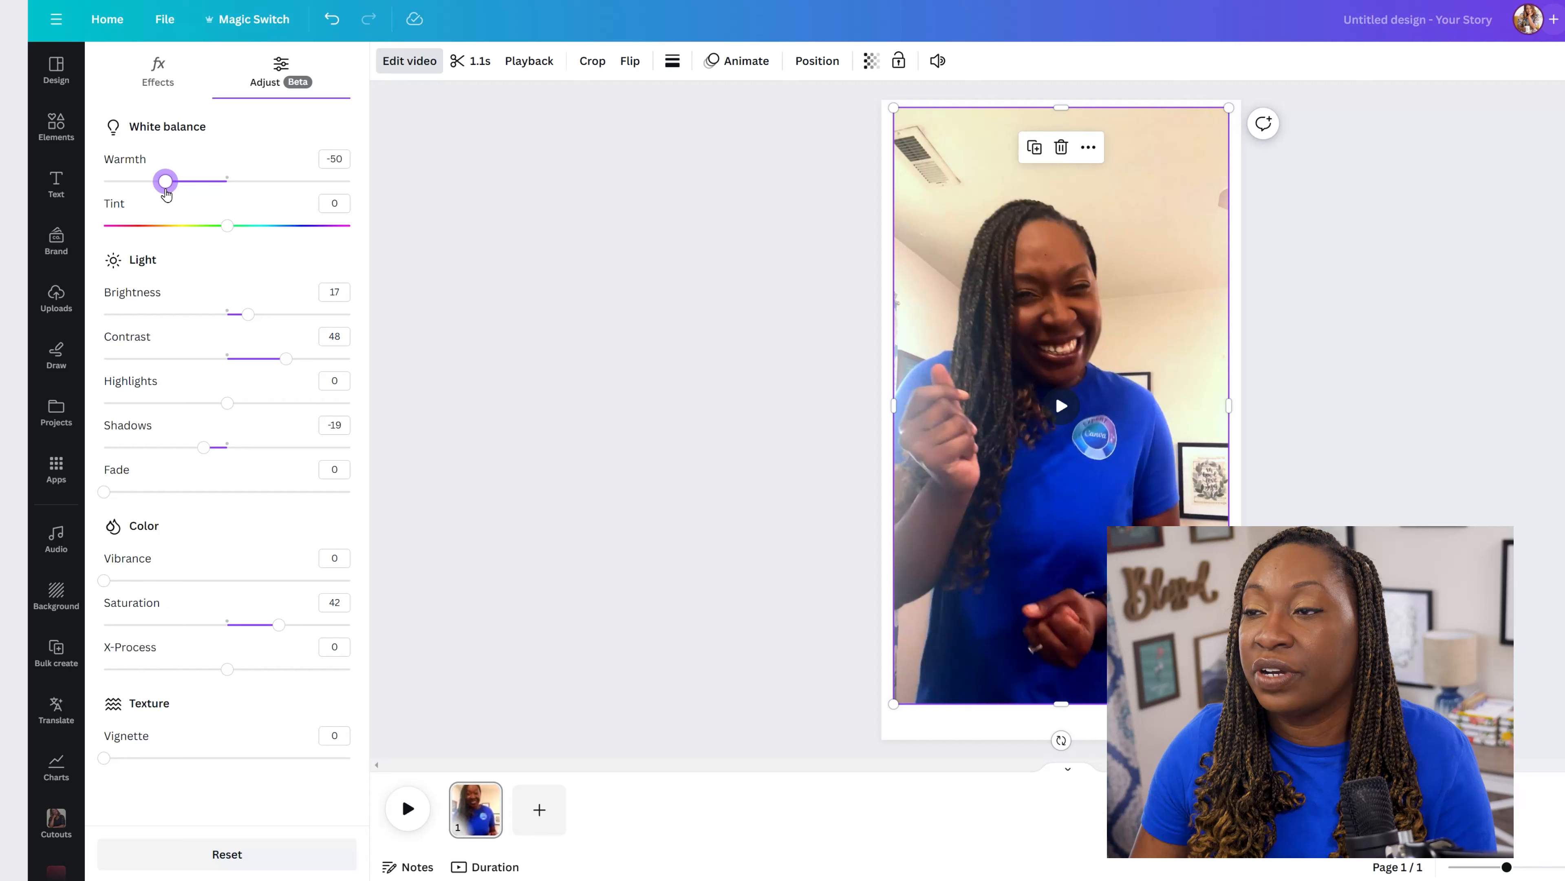
pyautogui.click(430, 286)
pyautogui.click(1055, 154)
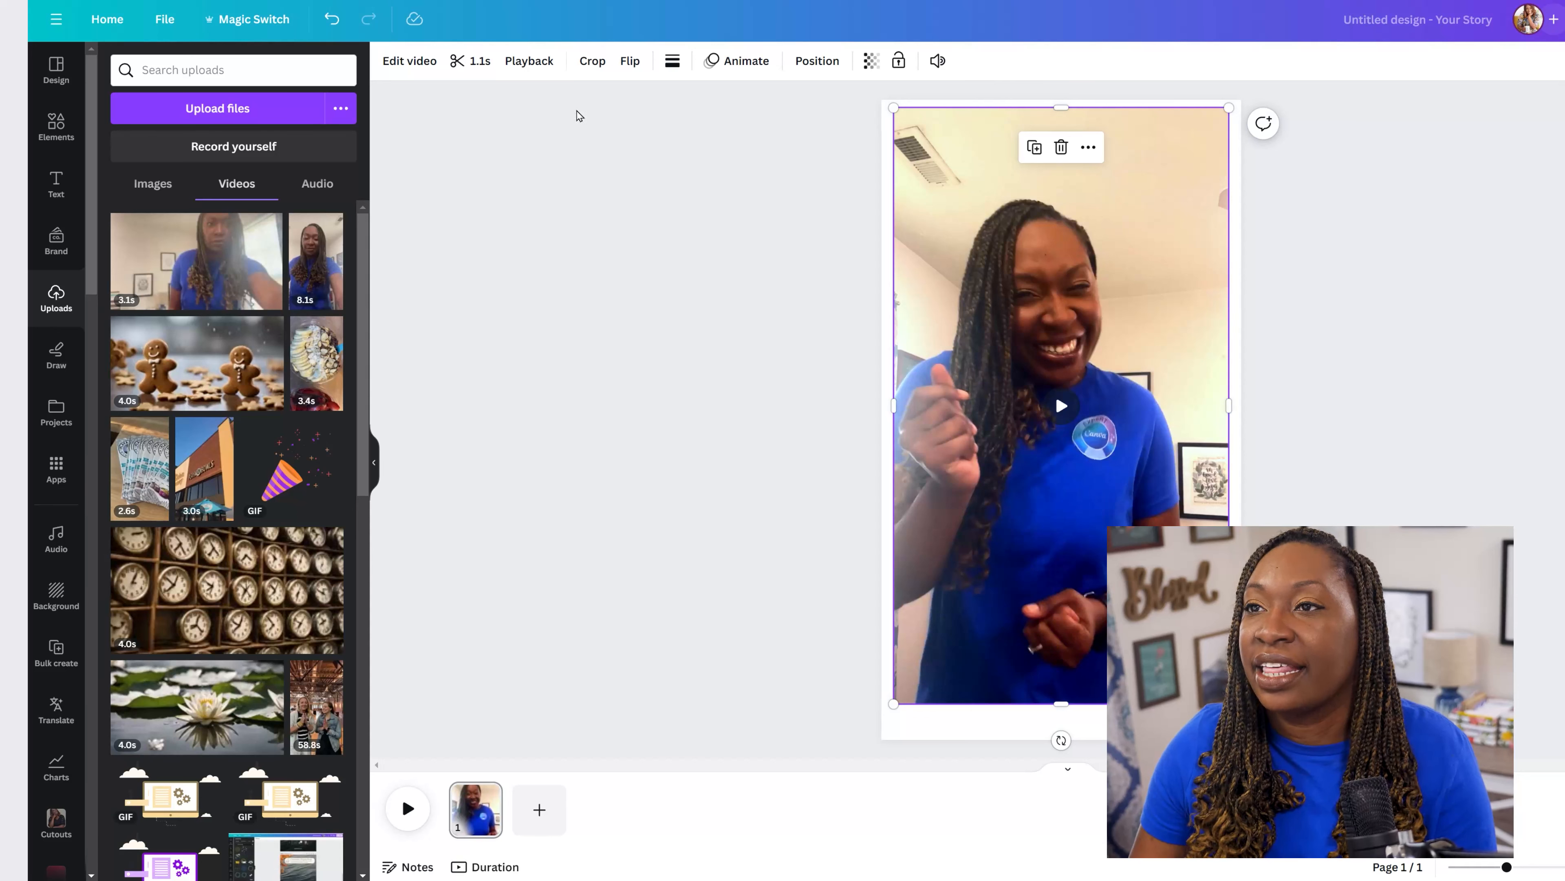
# Step: Remove the background of the portrait video with Background Remover
pyautogui.click(429, 61)
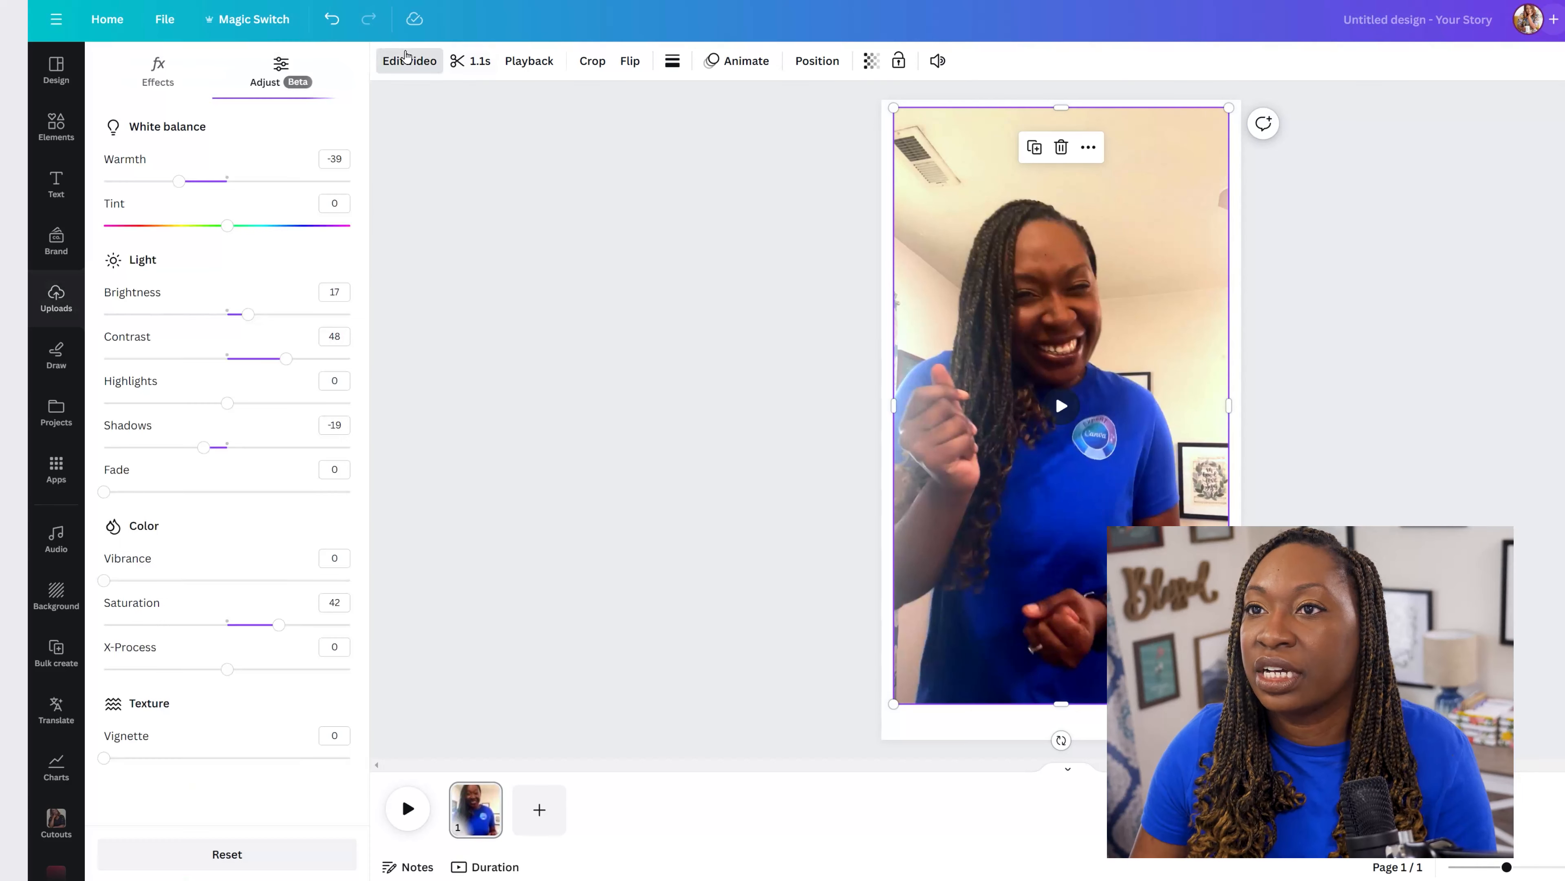
pyautogui.click(161, 83)
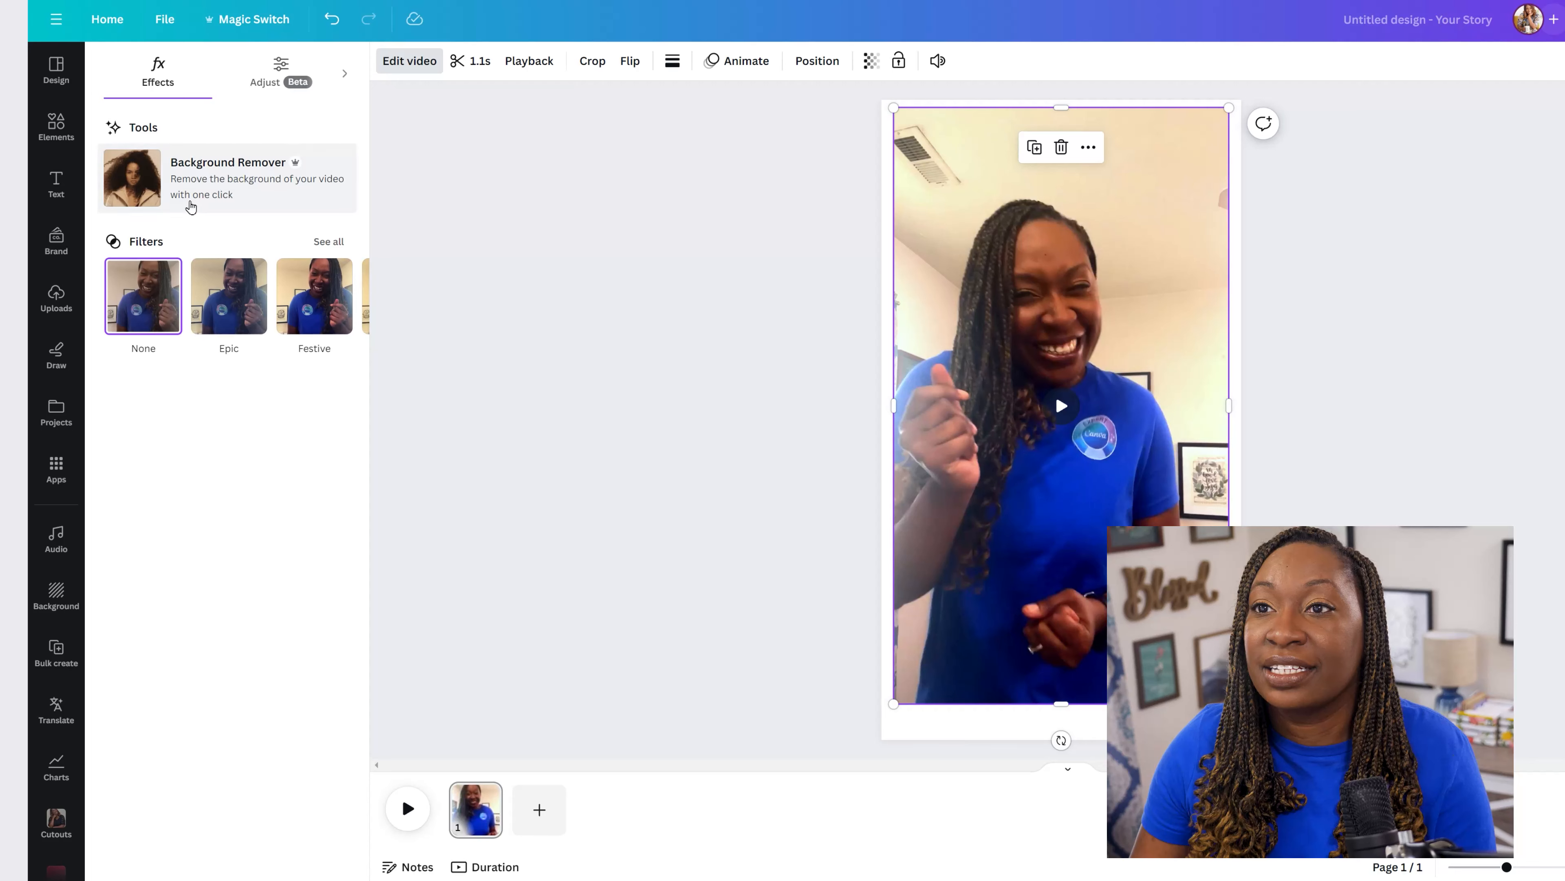
pyautogui.click(270, 195)
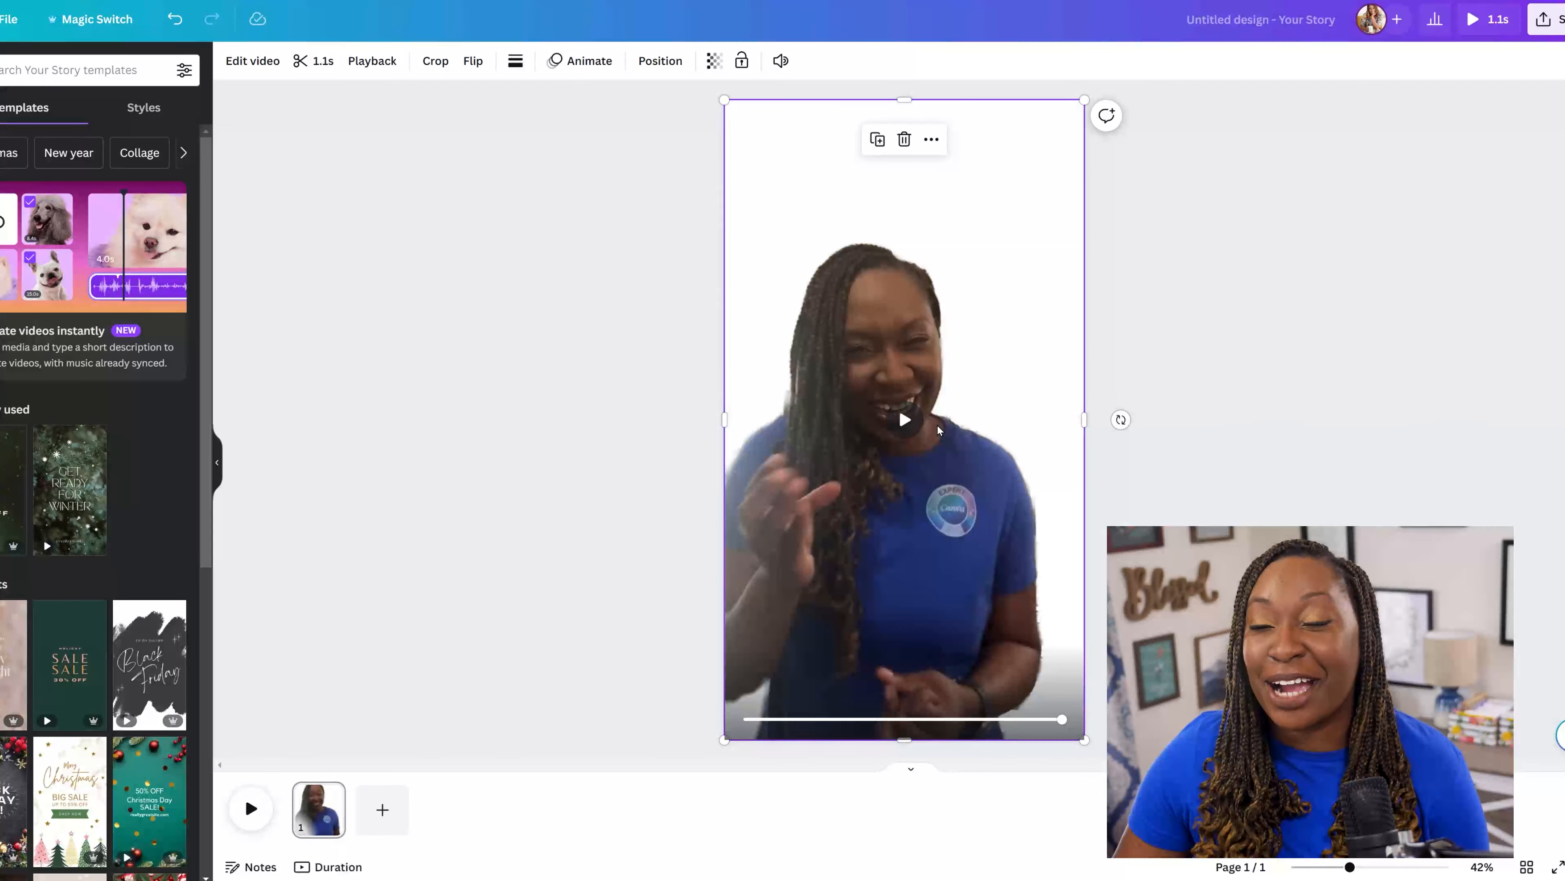
# Step: Replay the cut-out portrait clip and trim its start so it lasts 1.0 s
pyautogui.click(906, 420)
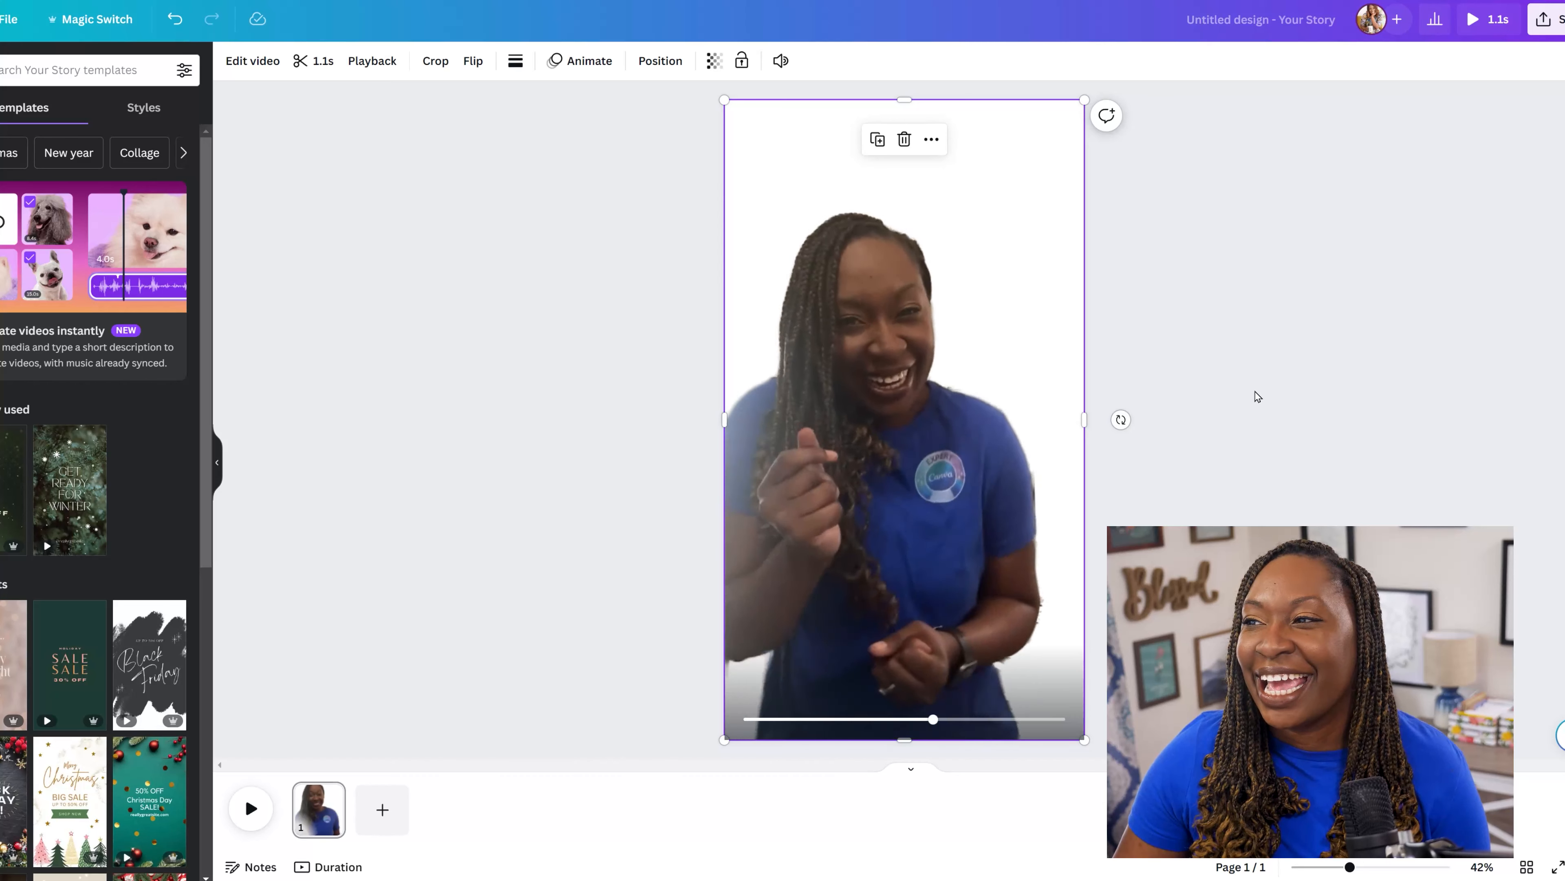
pyautogui.click(898, 430)
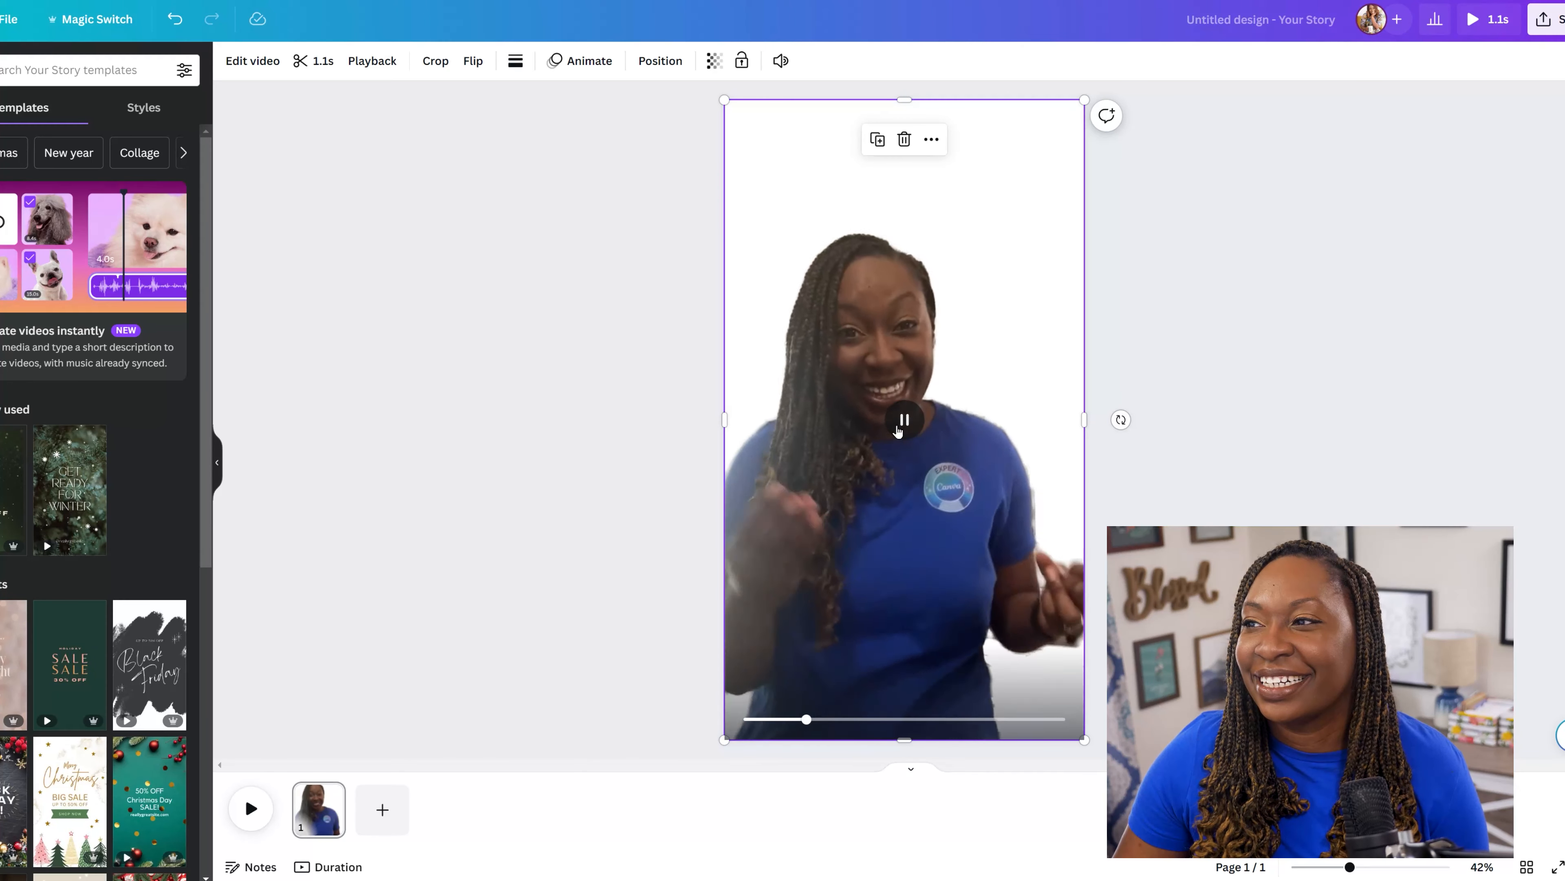
pyautogui.click(313, 61)
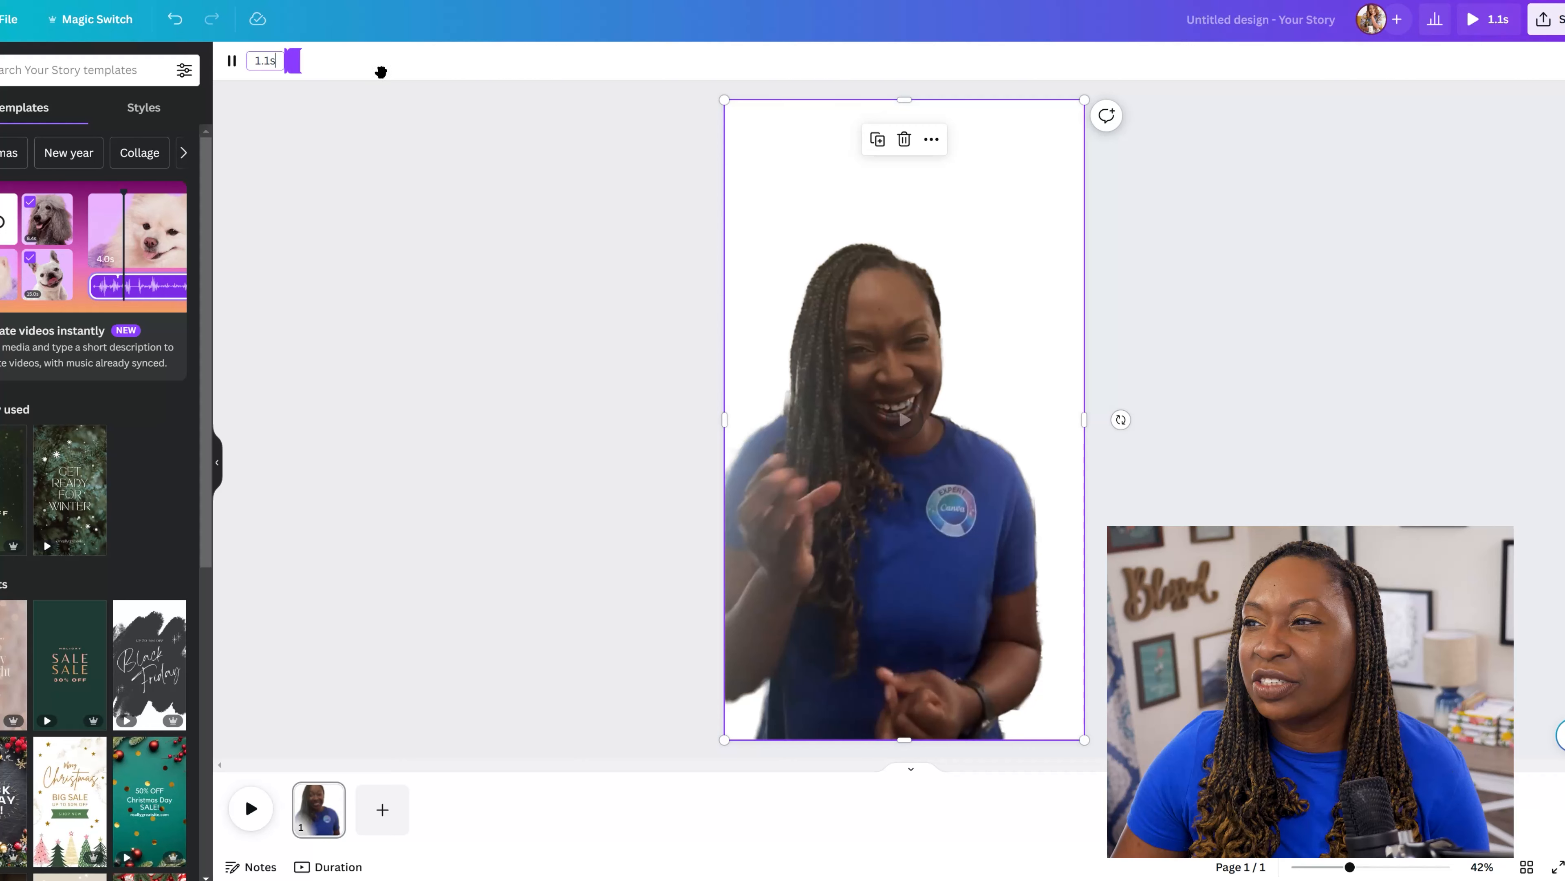
pyautogui.moveTo(922, 58); pyautogui.dragTo(938, 64)
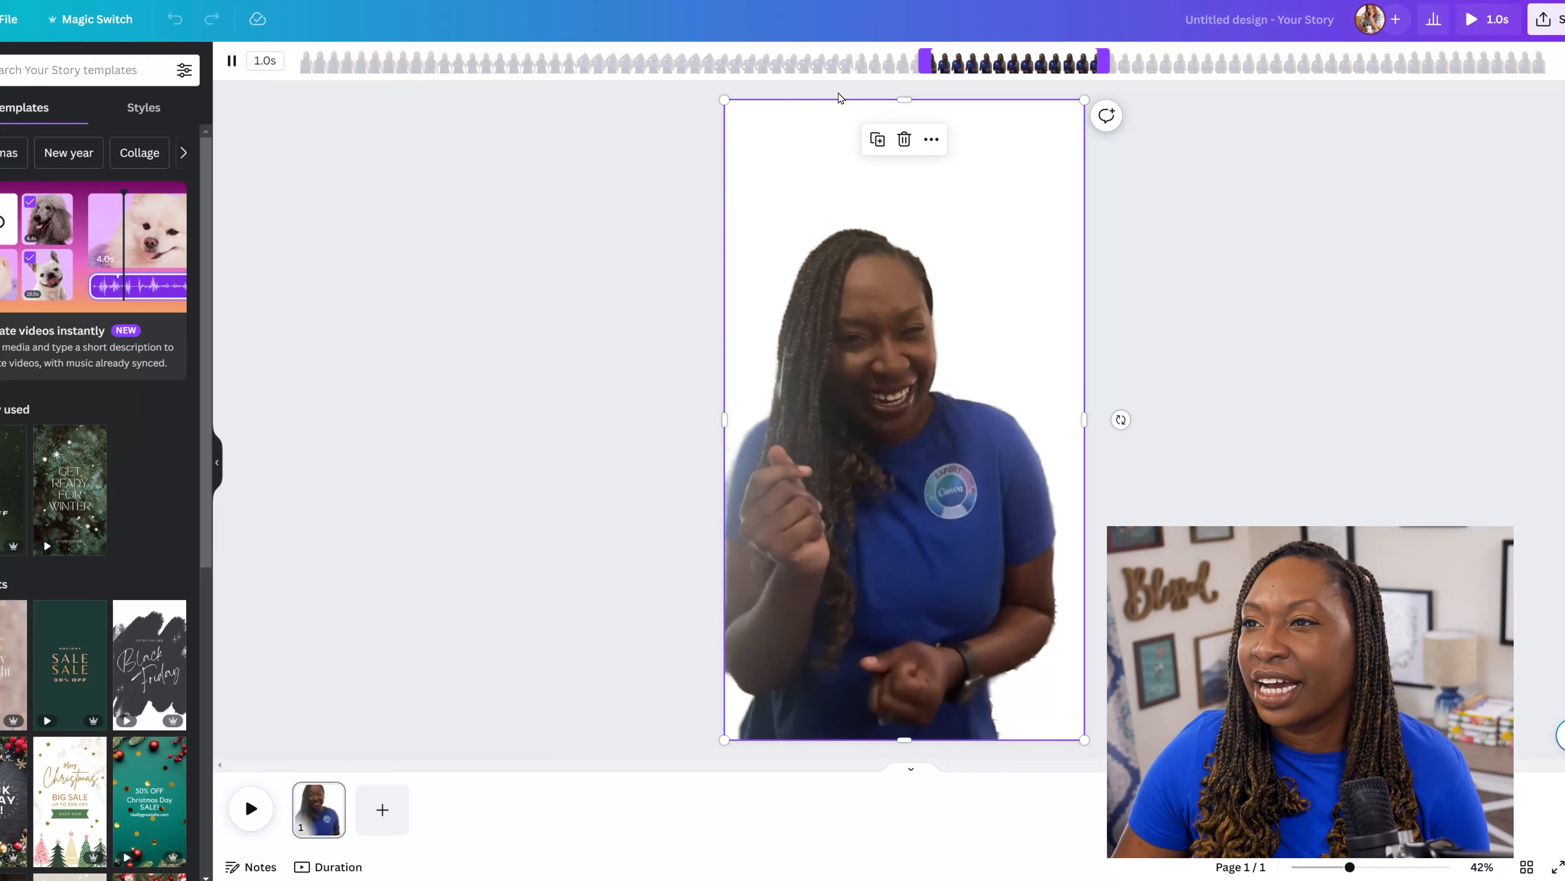
pyautogui.click(1562, 60)
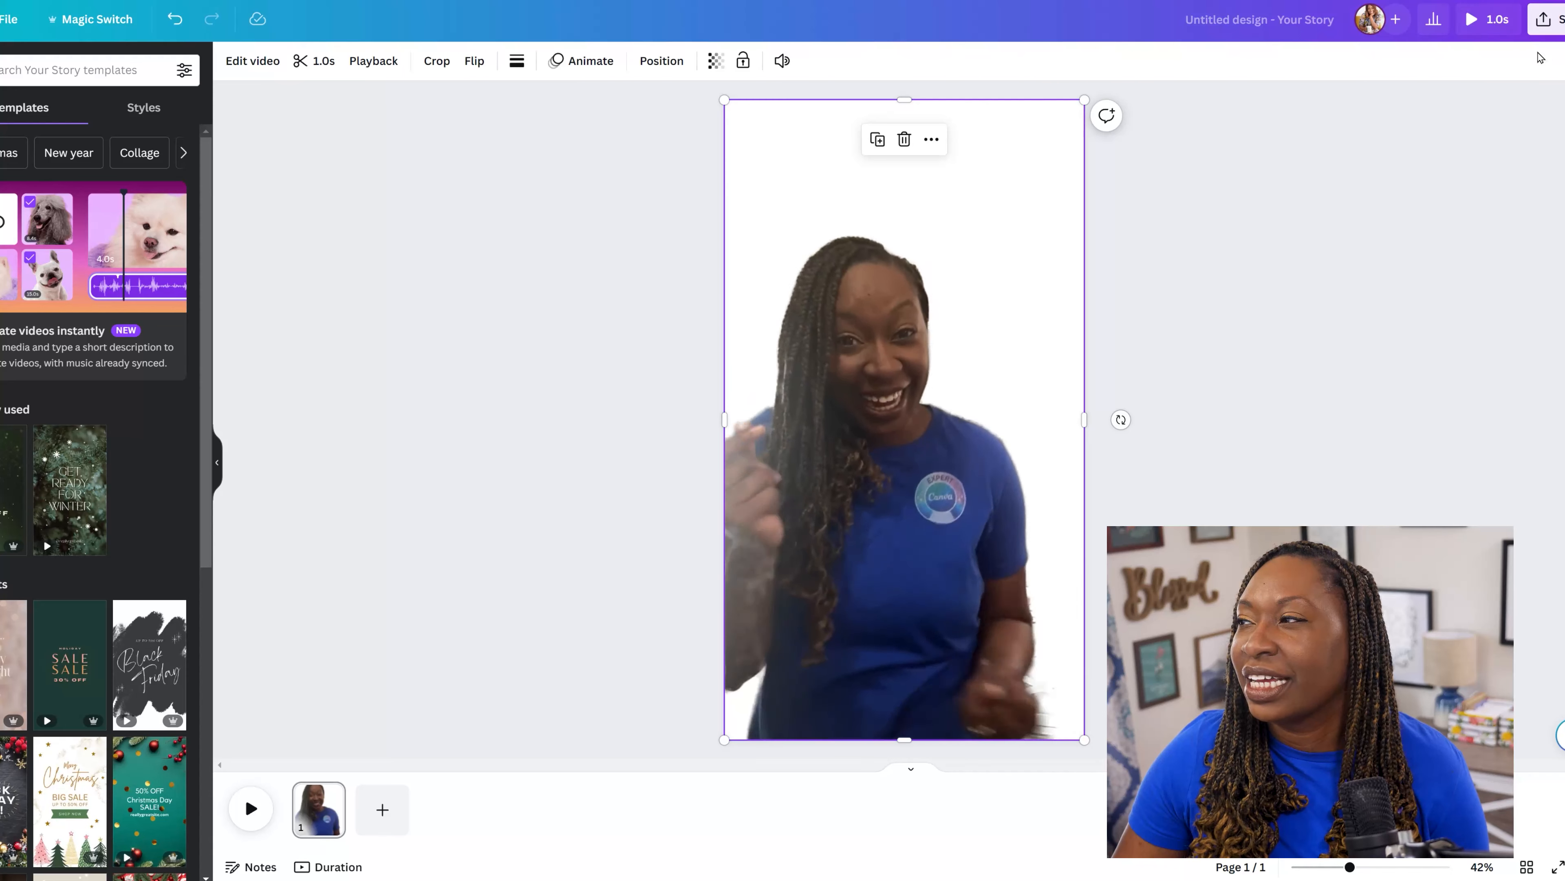
# Step: Rename the design as Canva Magic Dance
pyautogui.click(1219, 116)
pyautogui.click(1261, 23)
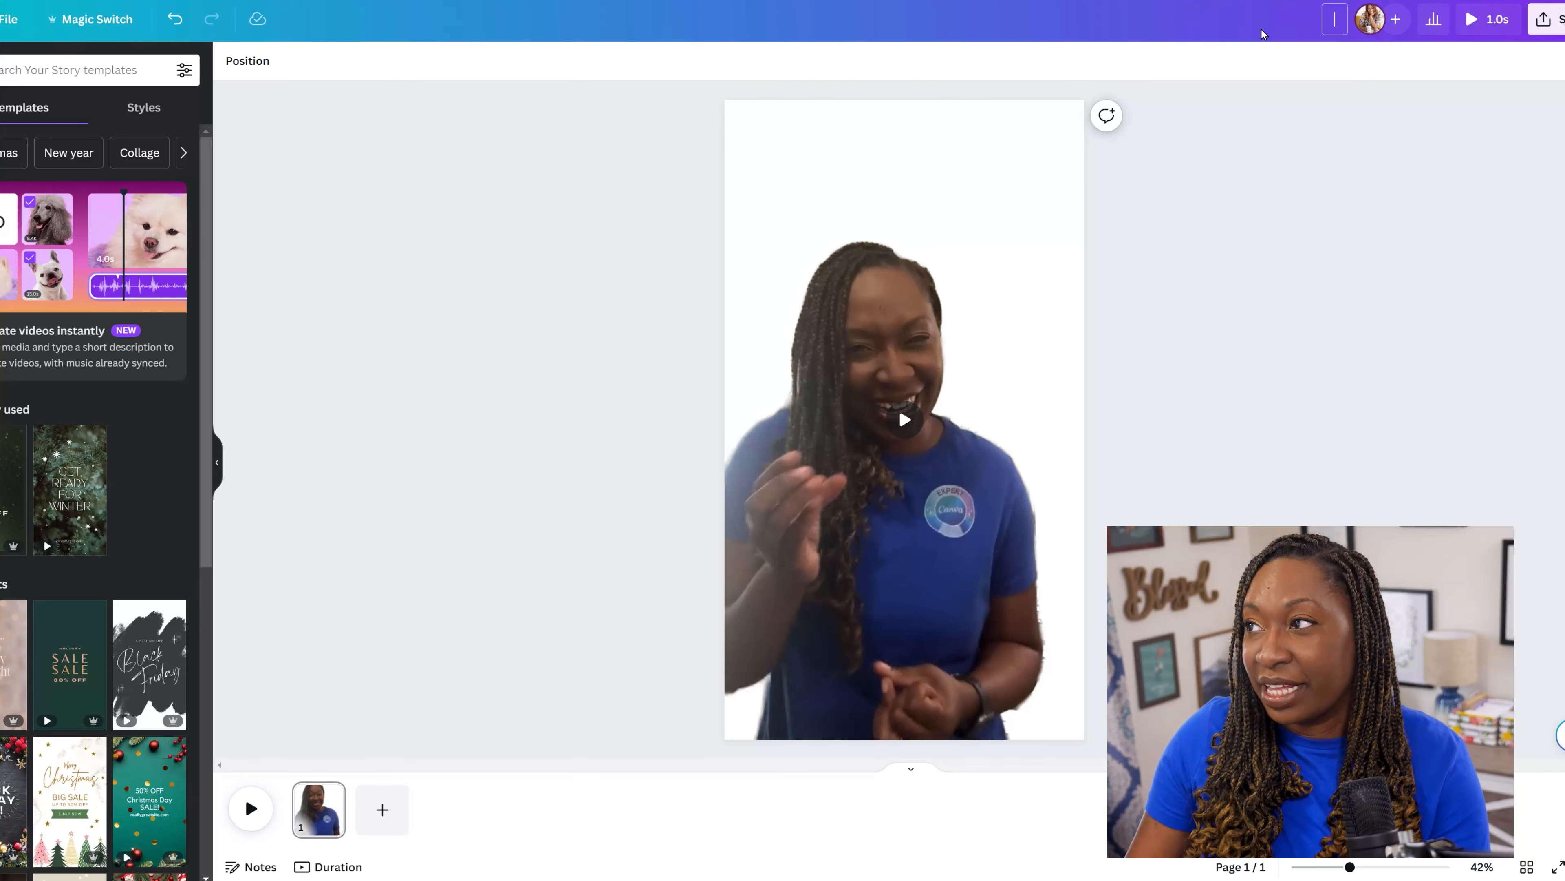
pyautogui.write('Canva Magic Dance')
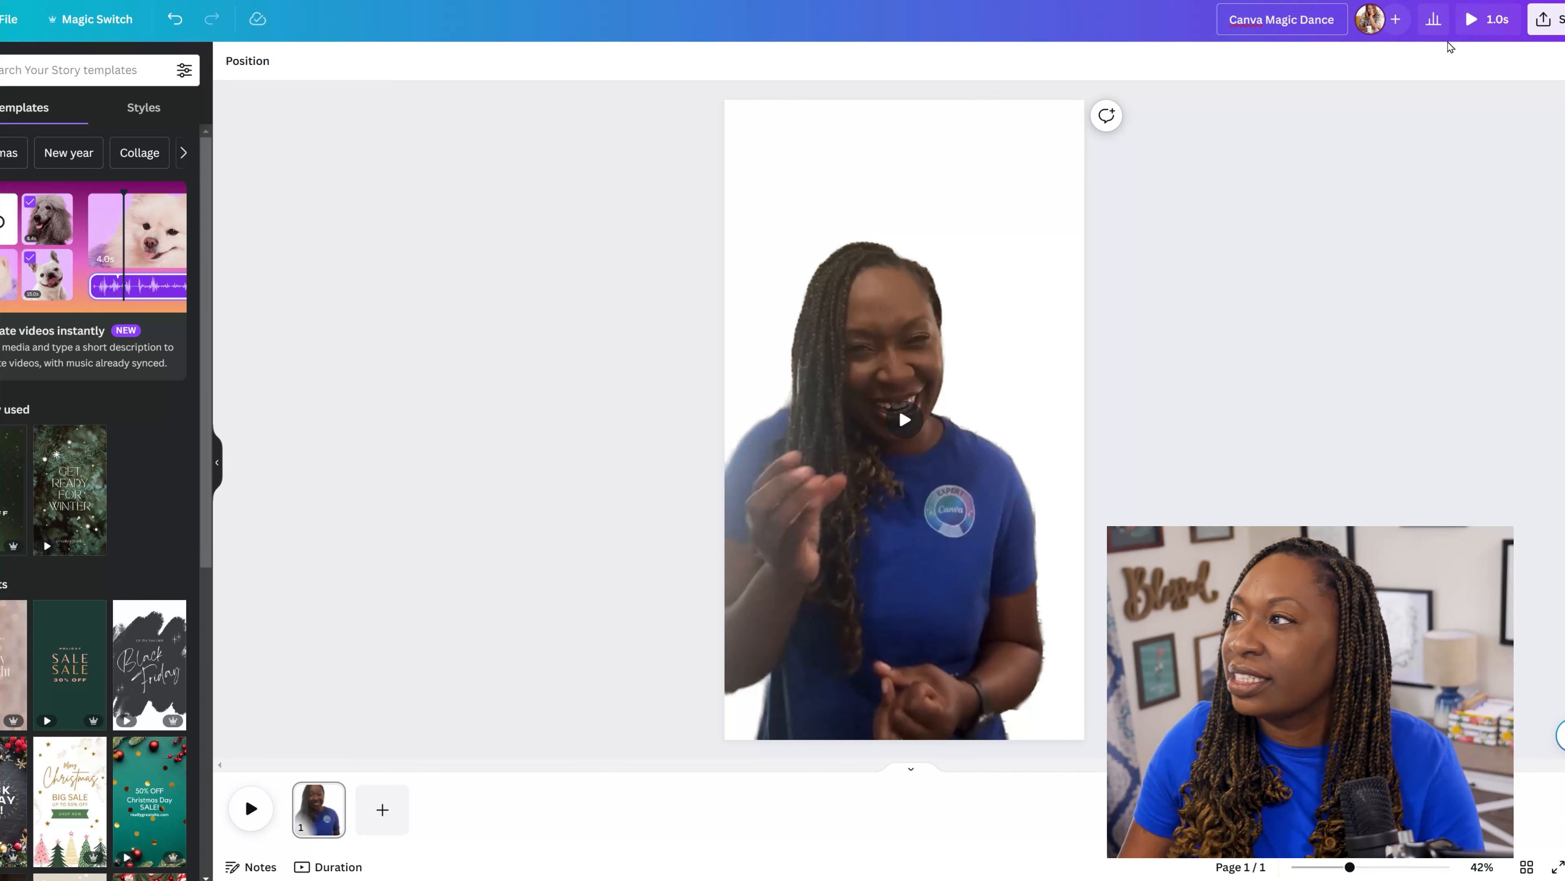
# Step: Open the design's download options and choose GIF as the file type
pyautogui.click(1544, 19)
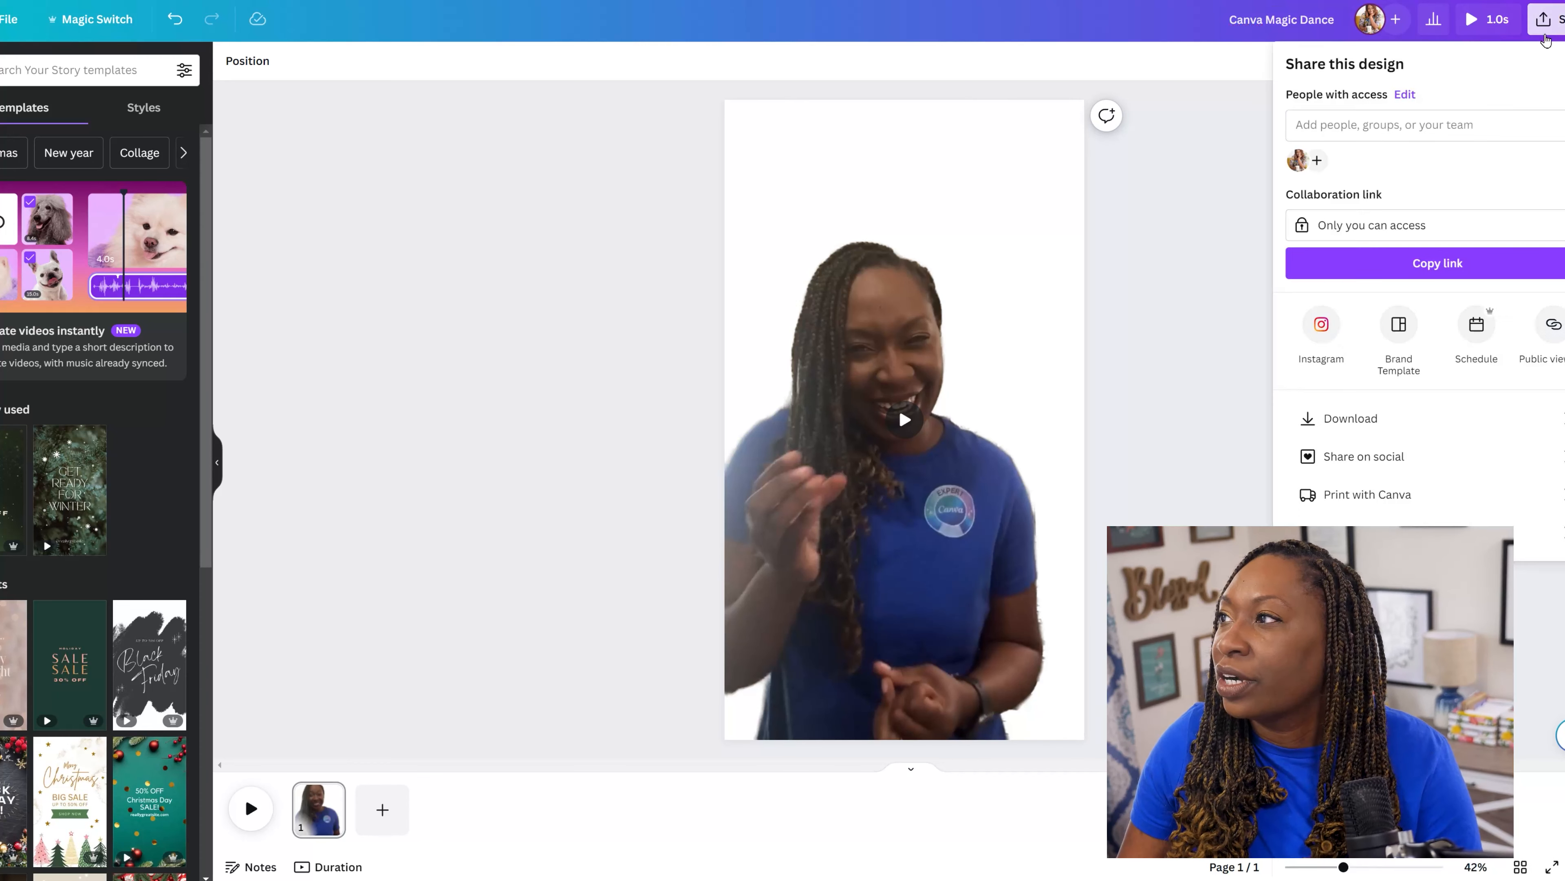
pyautogui.click(1429, 416)
pyautogui.click(1362, 137)
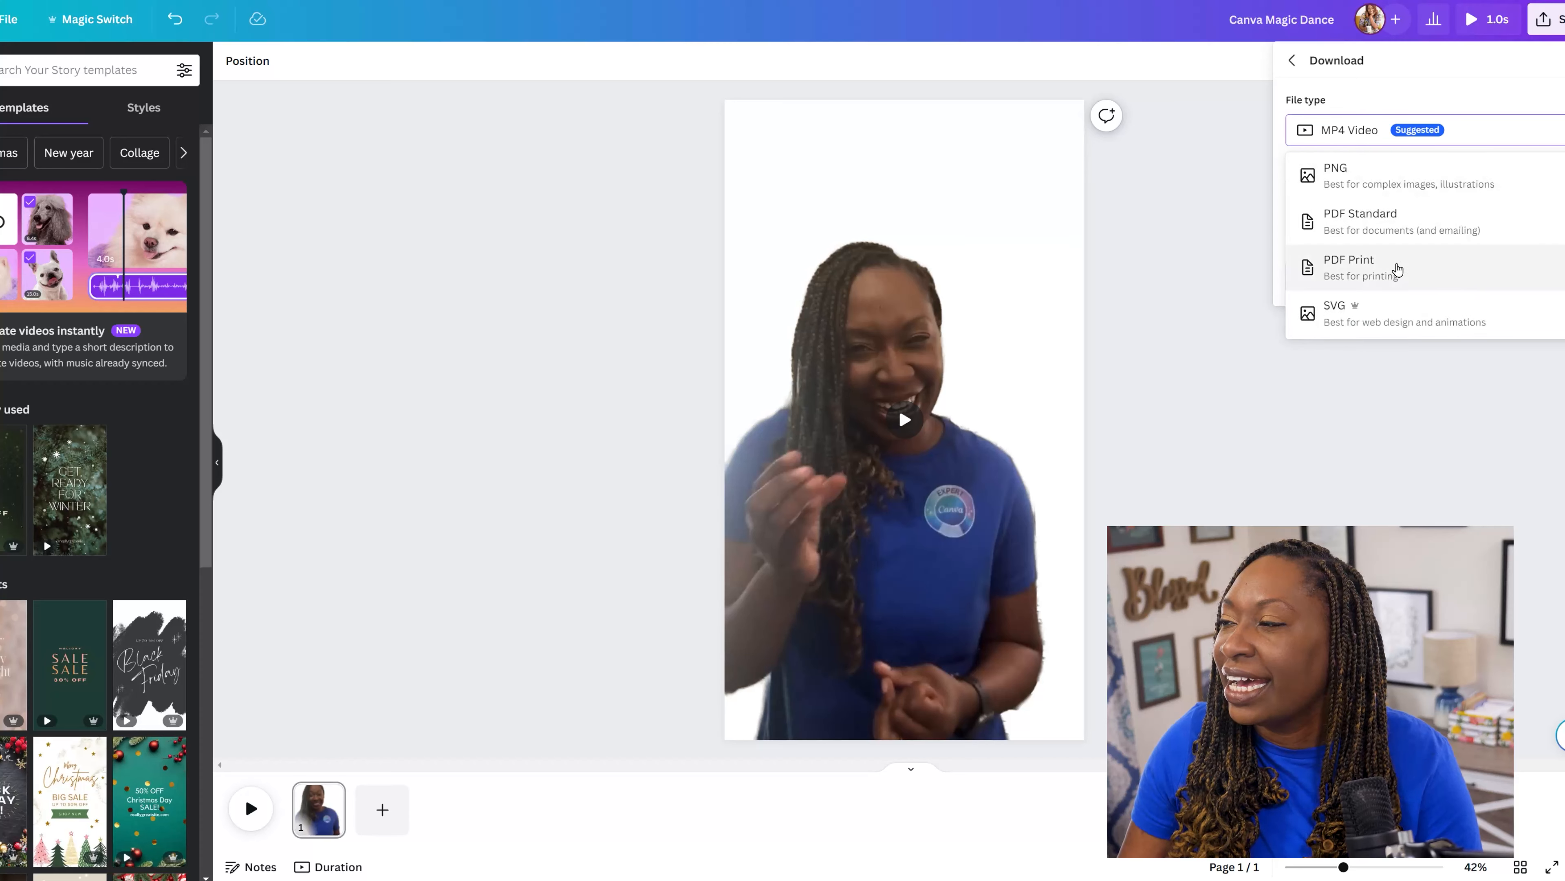
pyautogui.scroll(-2, 1391, 245)
pyautogui.click(1369, 303)
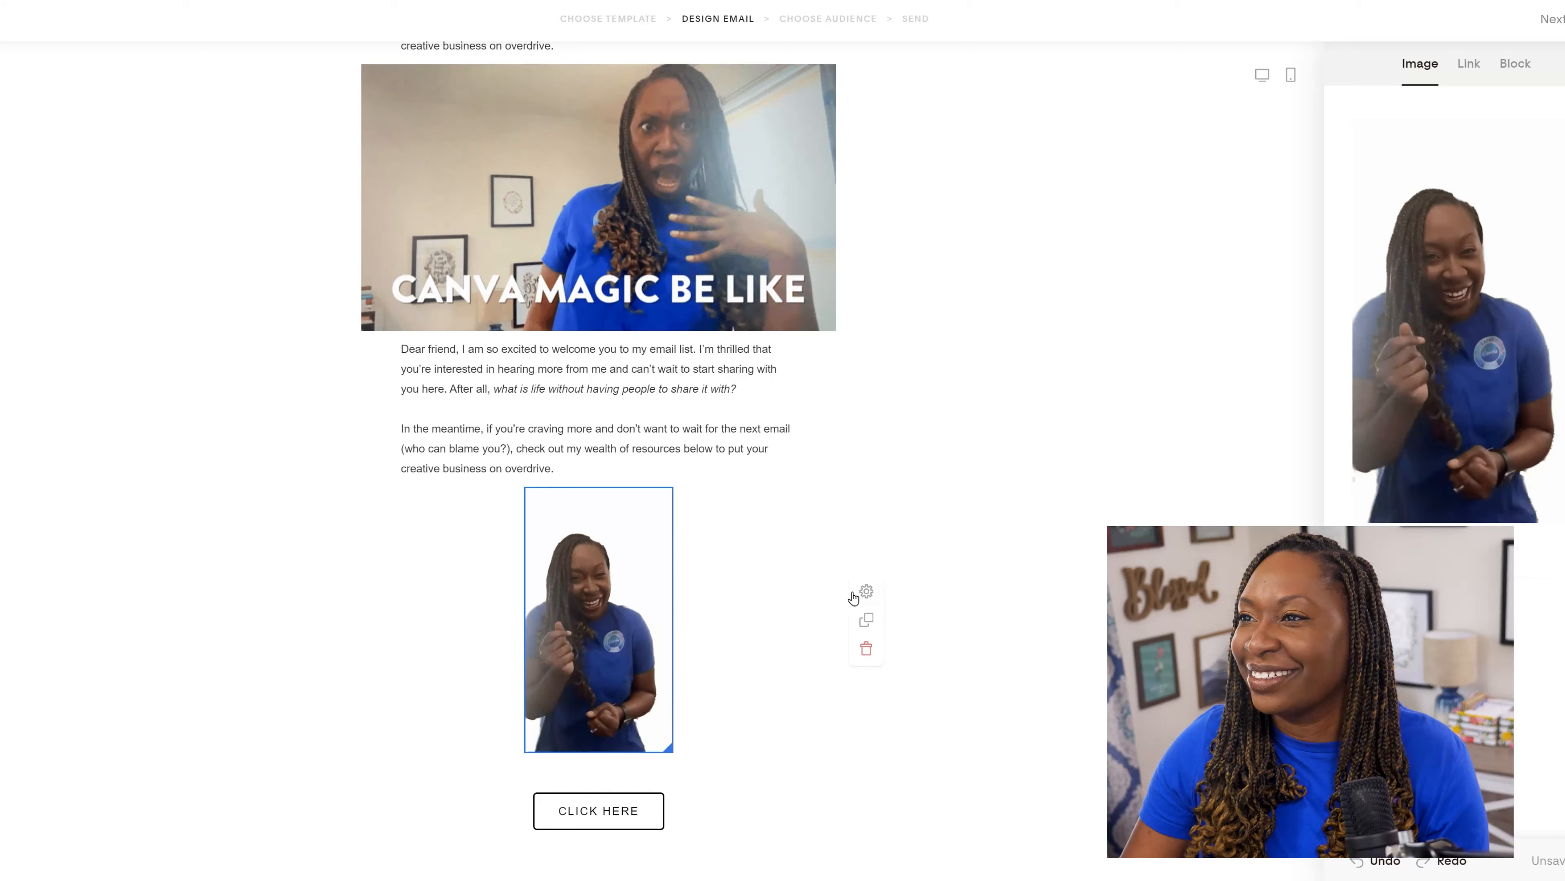
# Step: Switch to the Flodesk email and deselect the portrait GIF to view it in the layout
pyautogui.click(933, 530)
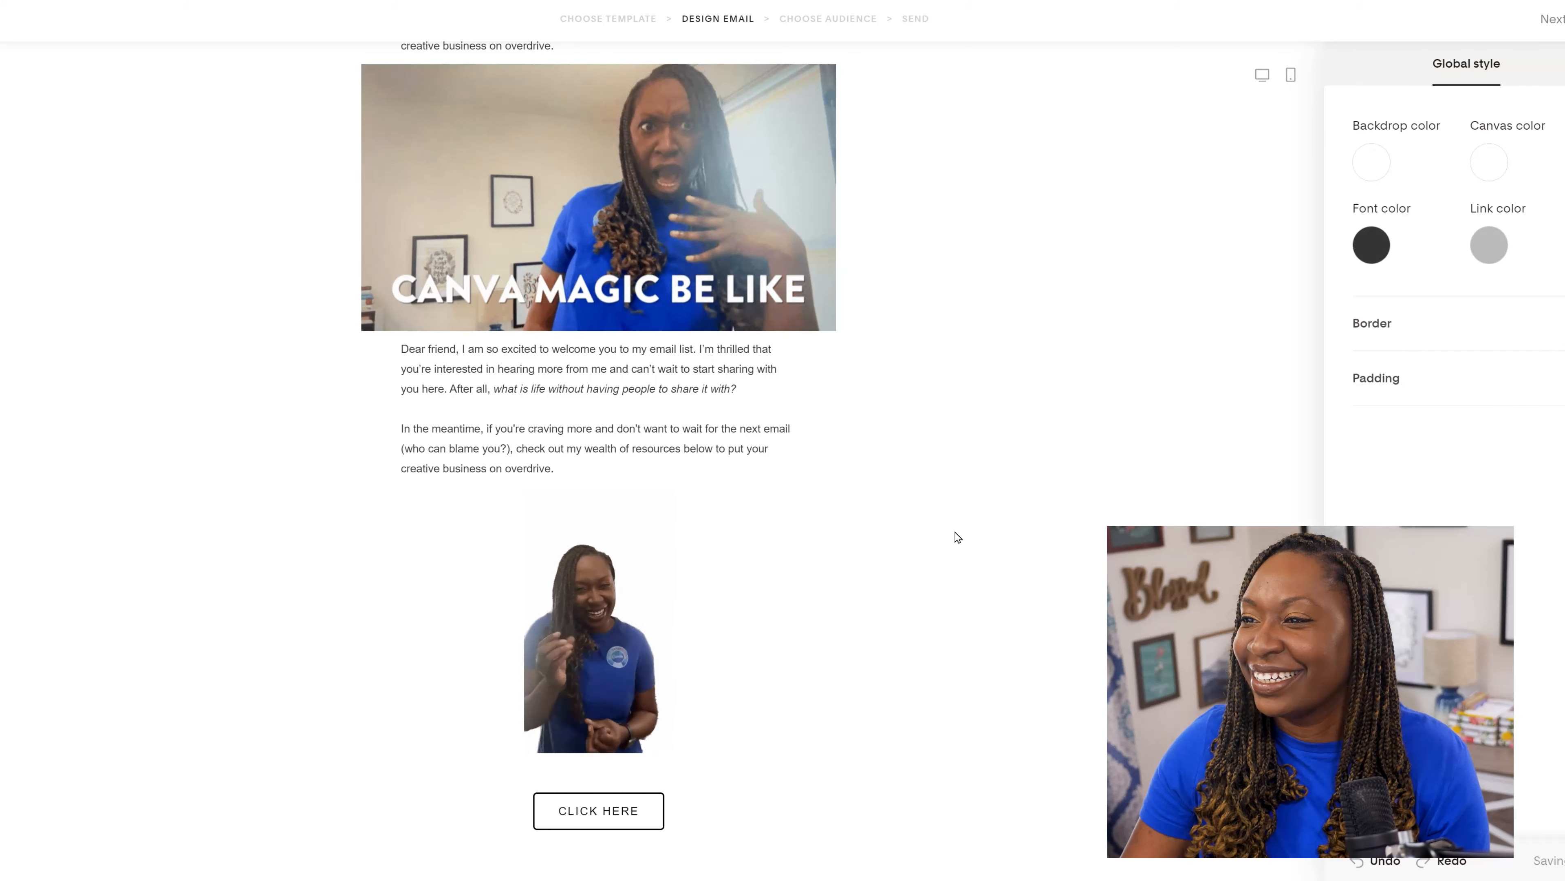